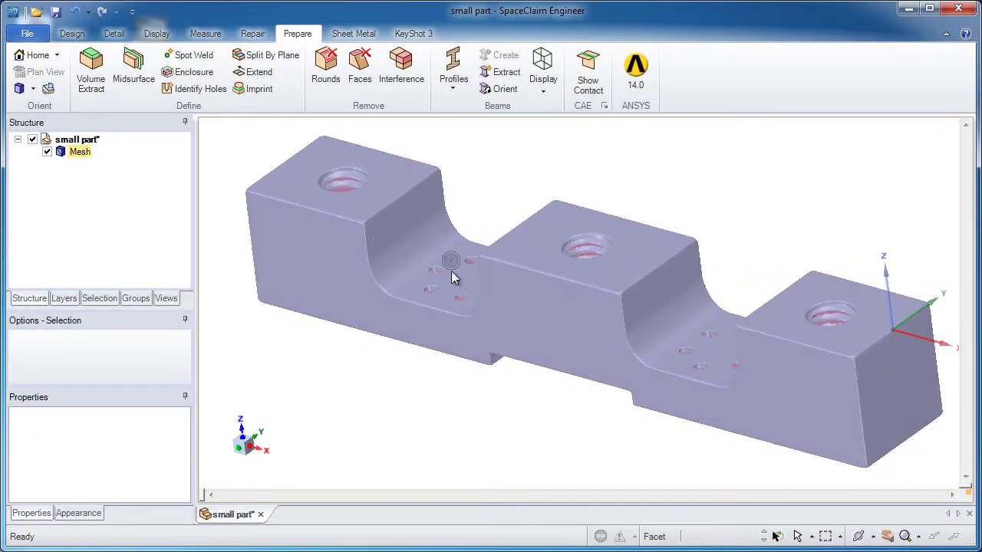
# Step: Turn on the display of mesh edges for the part and examine its triangulation
pyautogui.click(115, 34)
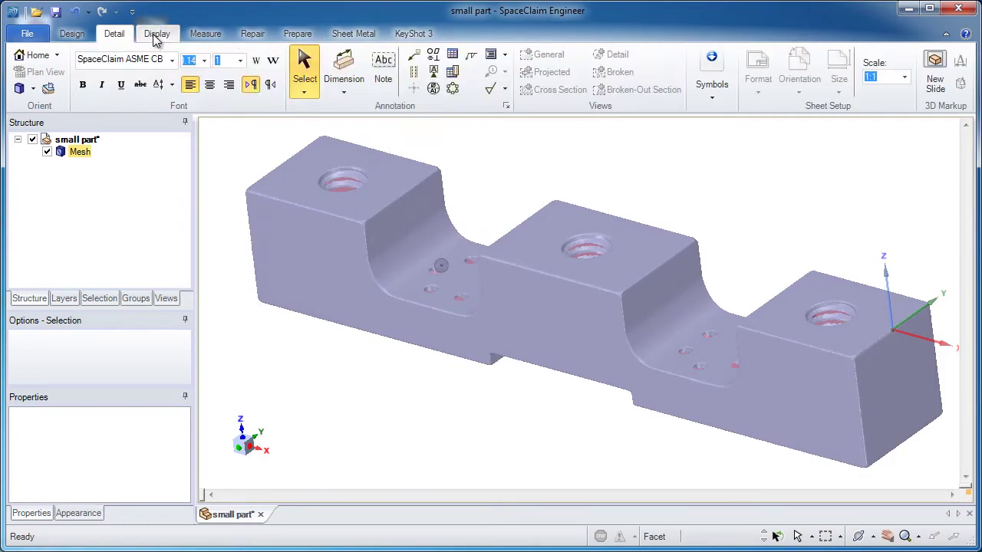
pyautogui.click(156, 34)
pyautogui.click(405, 91)
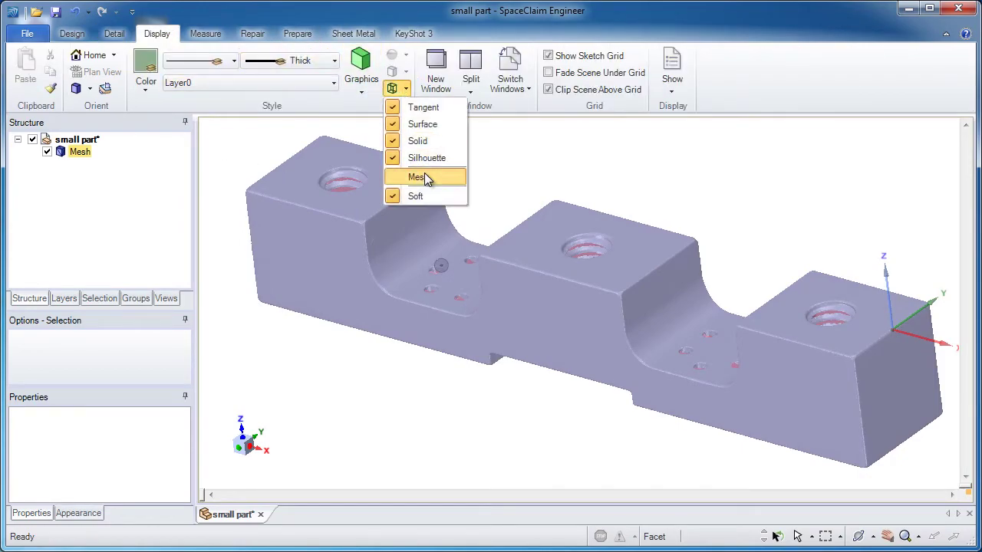
pyautogui.click(422, 175)
pyautogui.scroll(5, 537, 230)
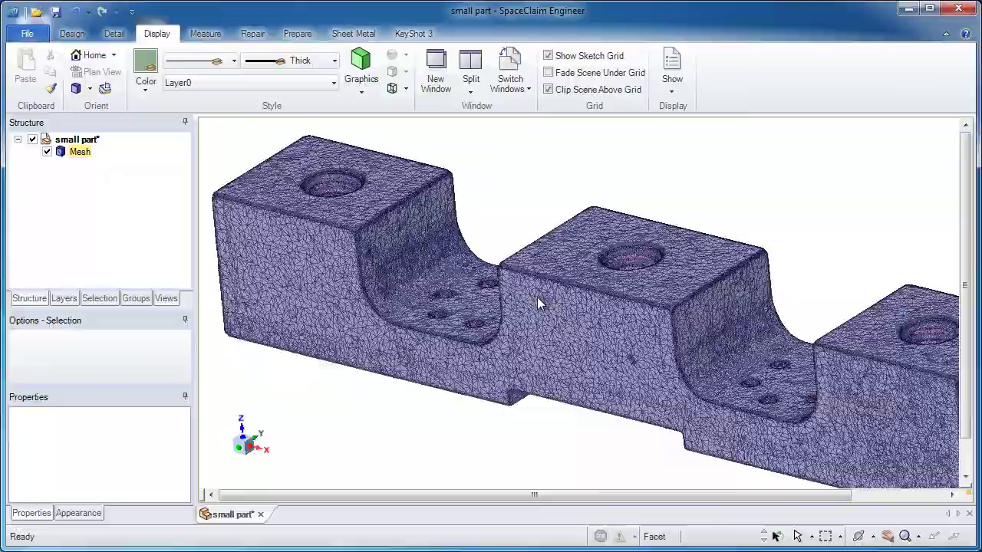
pyautogui.scroll(8, 681, 391)
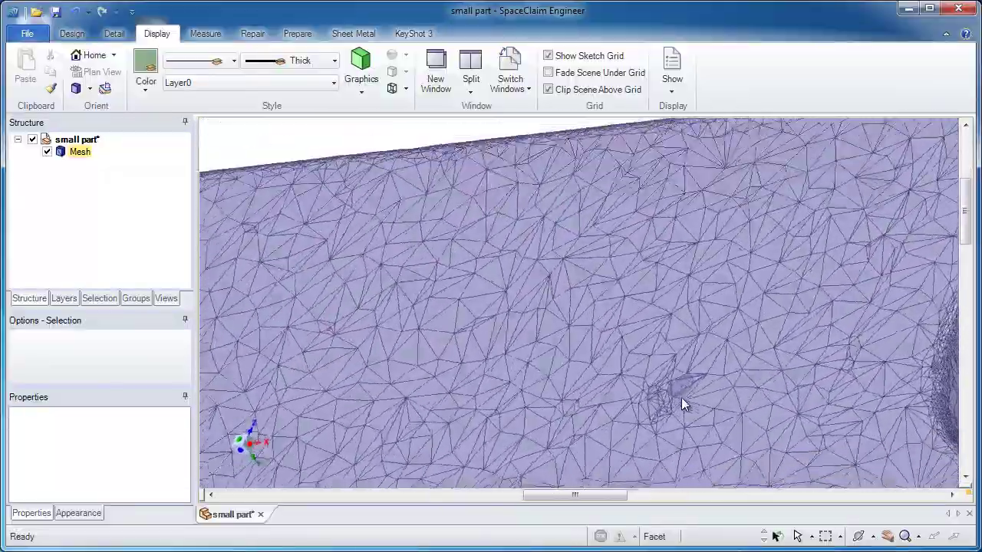
pyautogui.scroll(8, 664, 395)
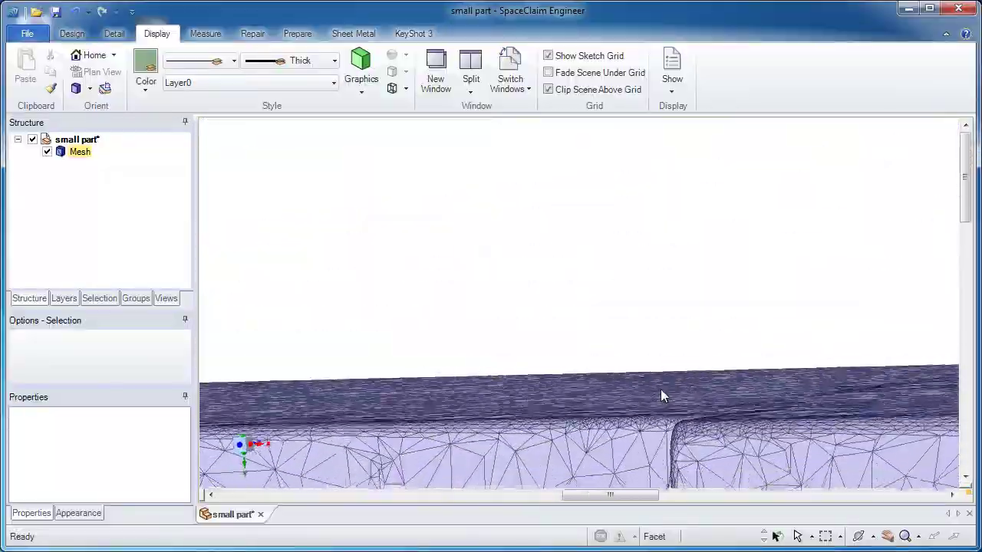
pyautogui.moveTo(662, 394); pyautogui.dragTo(542, 350, button='middle')
pyautogui.scroll(-10, 541, 351)
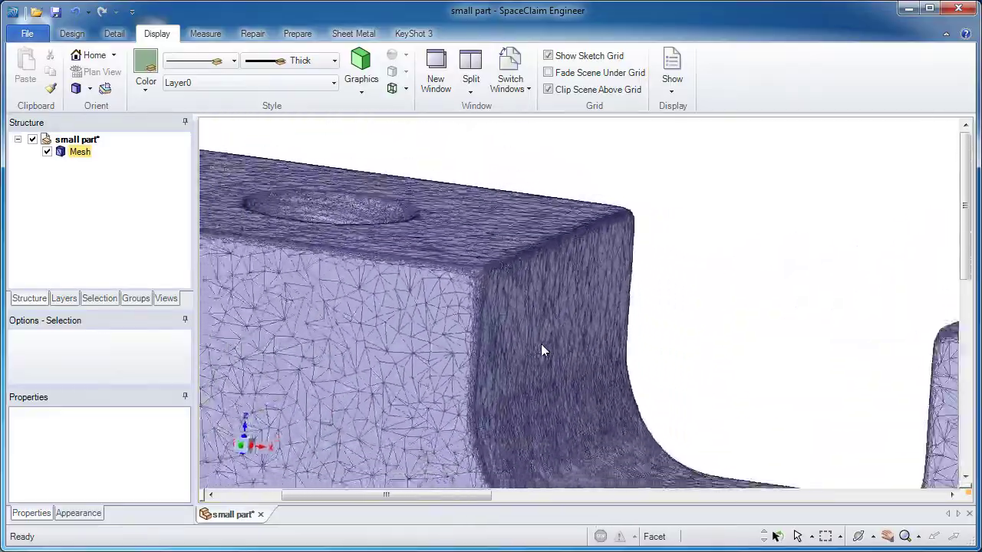
pyautogui.scroll(-4, 541, 350)
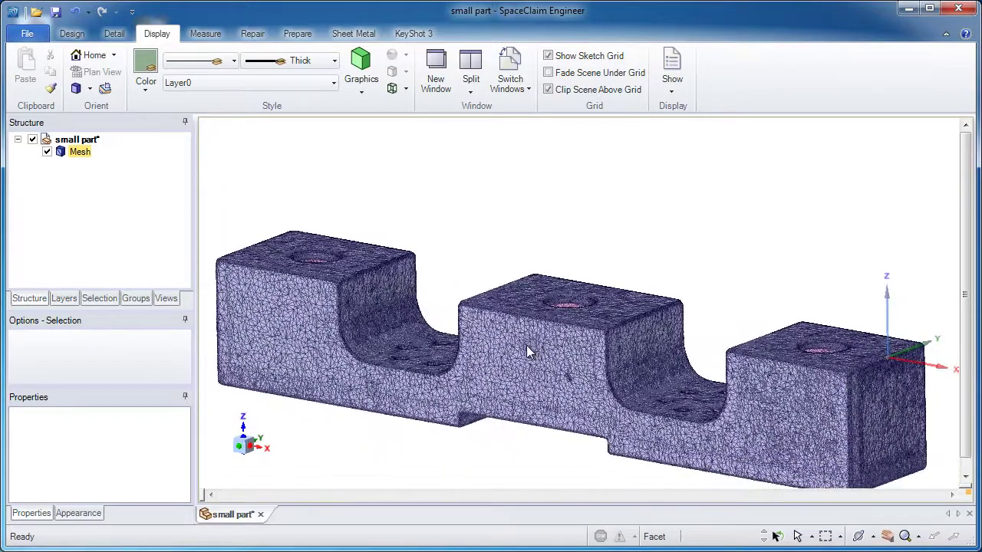
# Step: Select the facets of the front face, start a sketch plane on them and move the plane about 0.04 in into the part
pyautogui.doubleClick(526, 345)
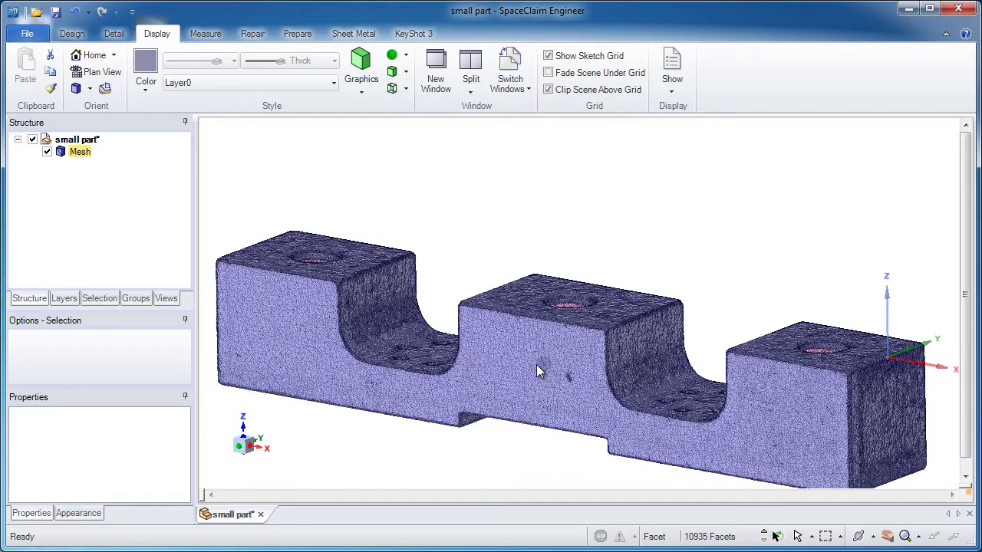
pyautogui.click(71, 34)
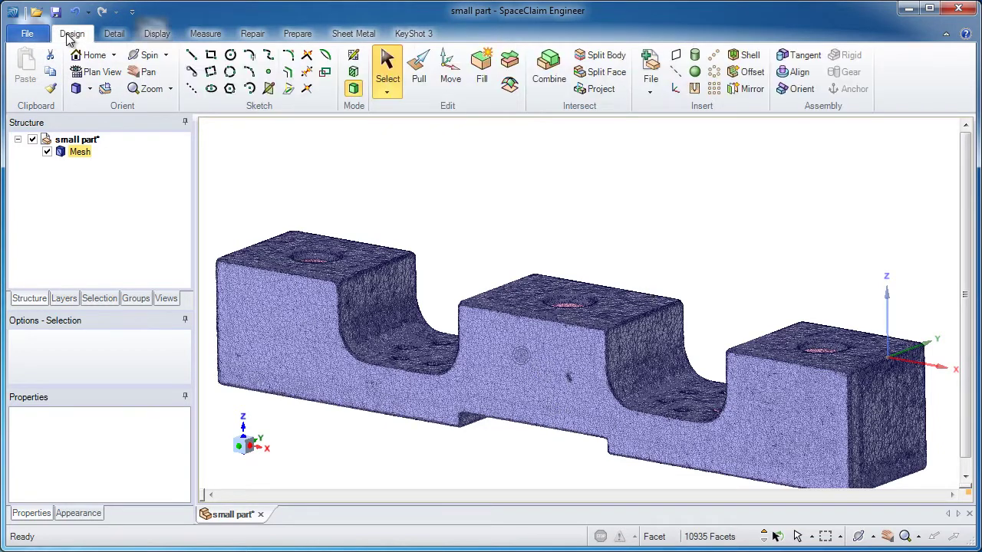
pyautogui.click(355, 58)
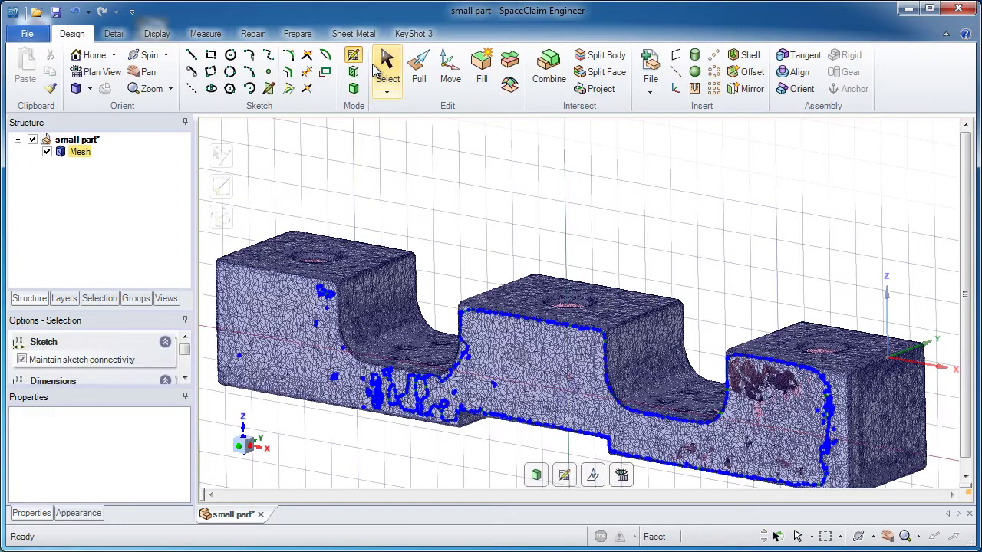
pyautogui.click(593, 476)
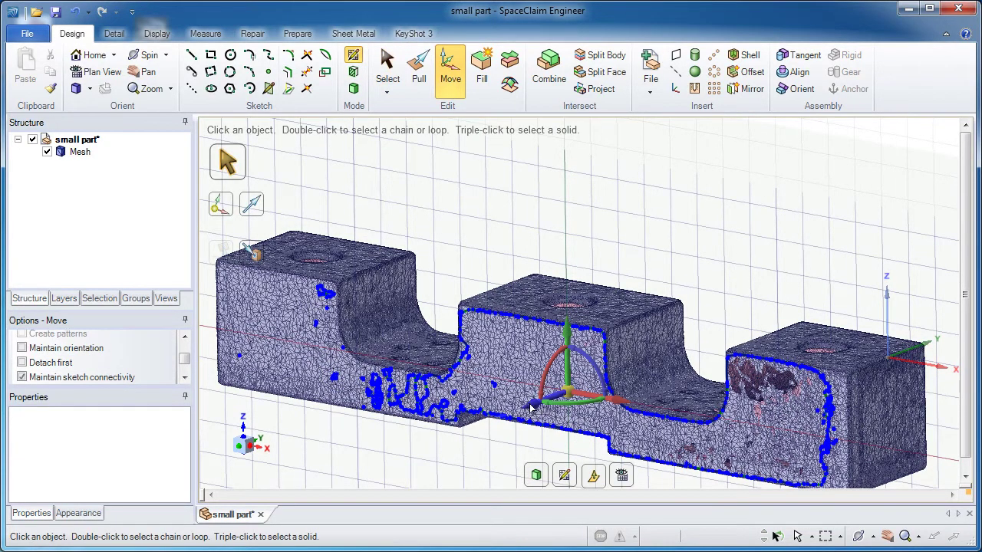
pyautogui.moveTo(532, 407); pyautogui.dragTo(539, 409)
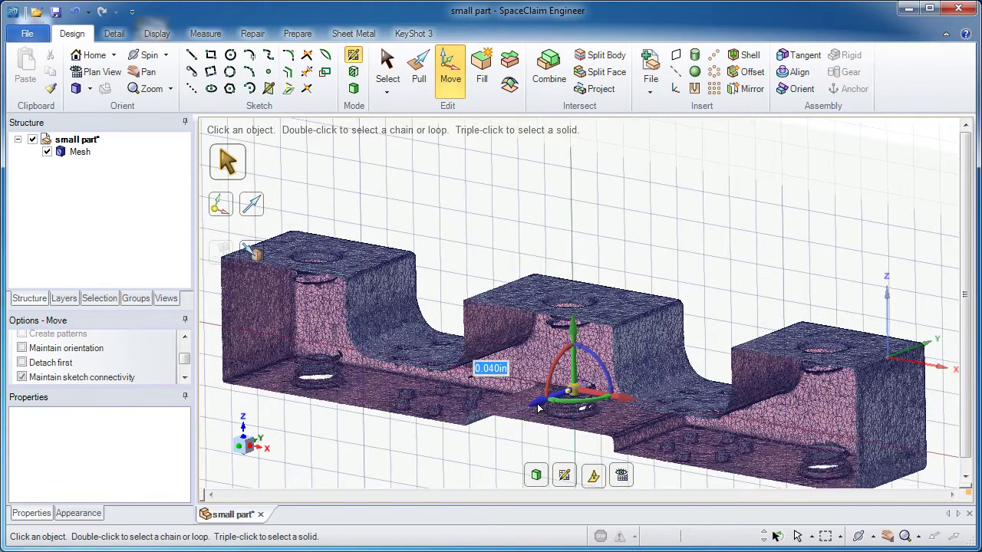
# Step: Inspect the cross-section curves where the sketch plane cuts the mesh, then select all of them
pyautogui.moveTo(538, 408); pyautogui.dragTo(539, 399, button='middle')
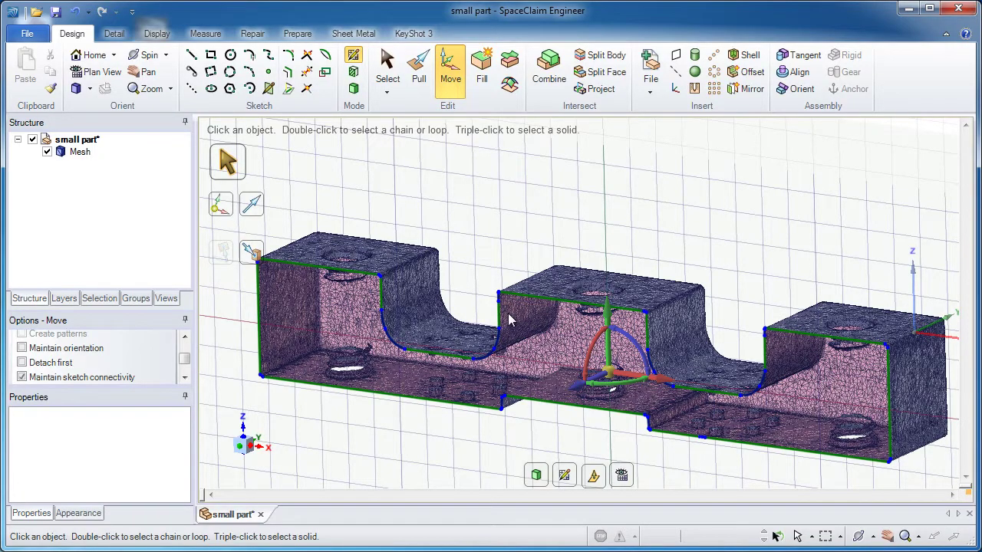
pyautogui.keyDown('shift'); pyautogui.moveTo(500, 304); pyautogui.dragTo(541, 284, button='middle'); pyautogui.keyUp('shift')
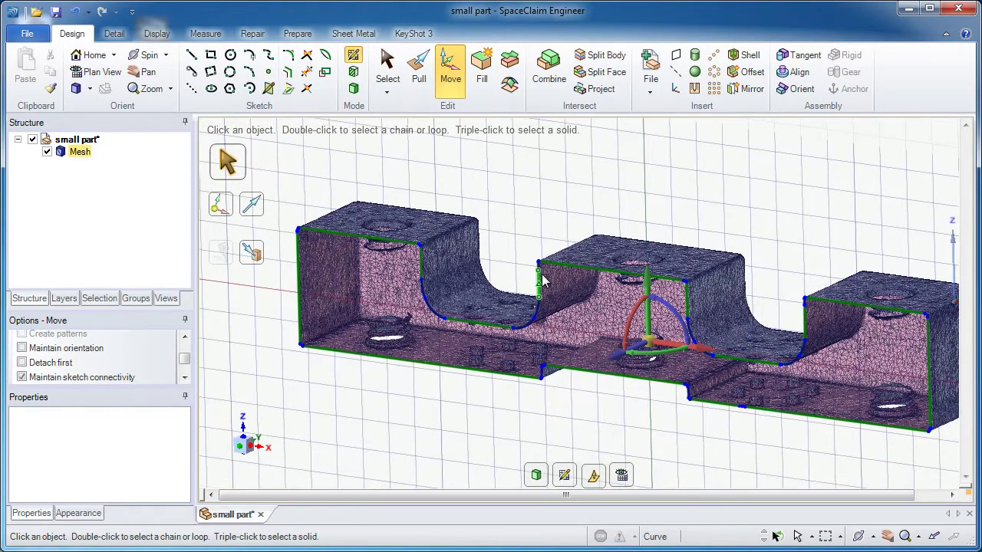
pyautogui.scroll(5, 541, 284)
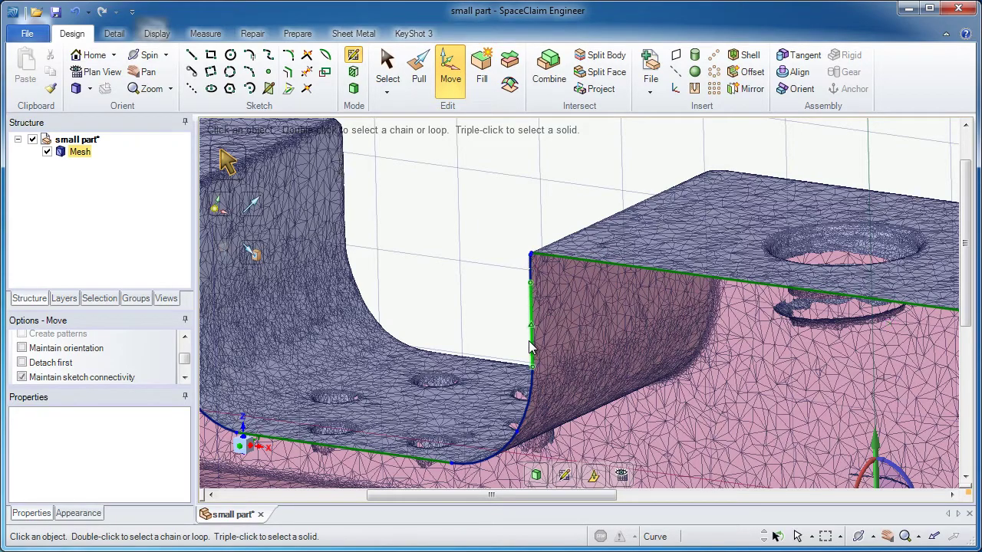
pyautogui.scroll(-4, 534, 362)
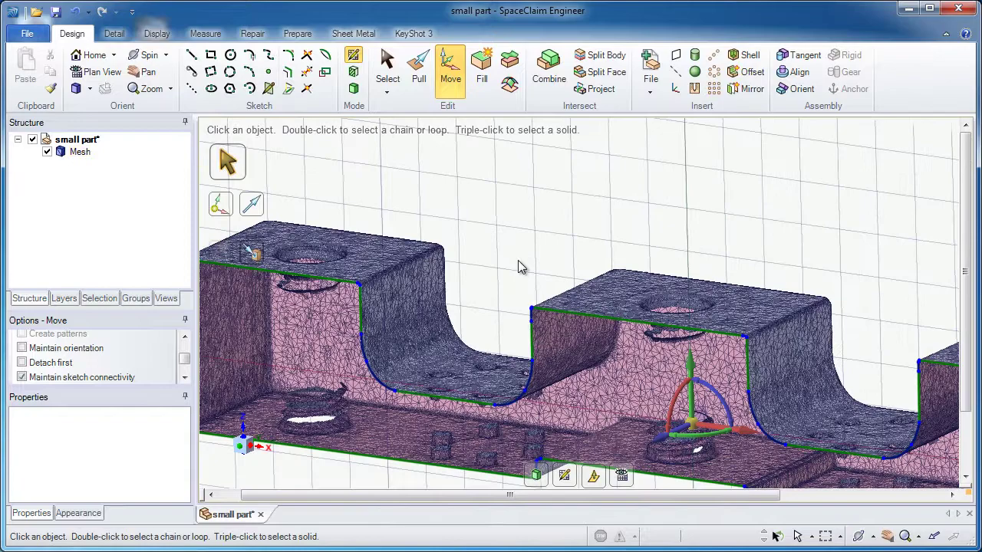
pyautogui.scroll(-3, 512, 292)
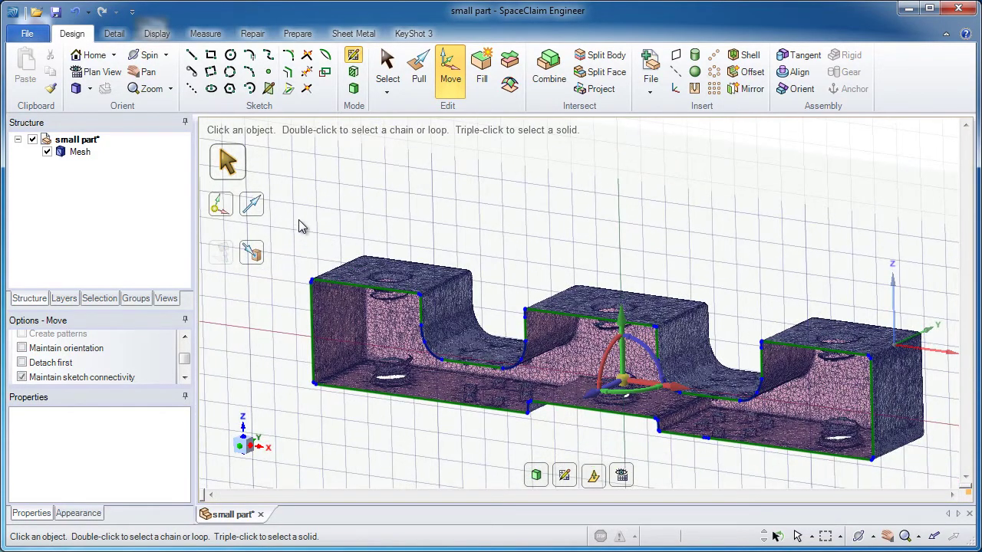
pyautogui.click(390, 76)
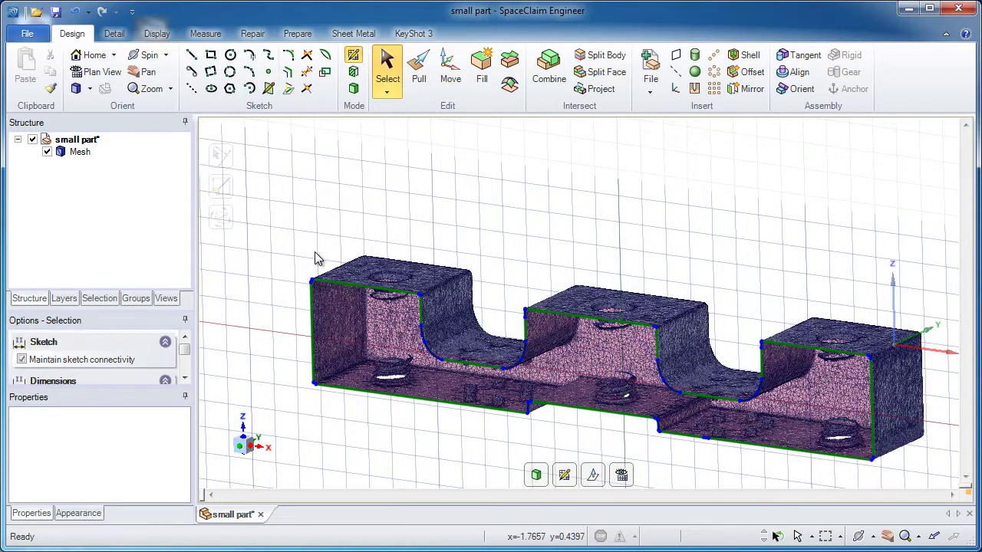
pyautogui.moveTo(292, 242); pyautogui.dragTo(903, 495)
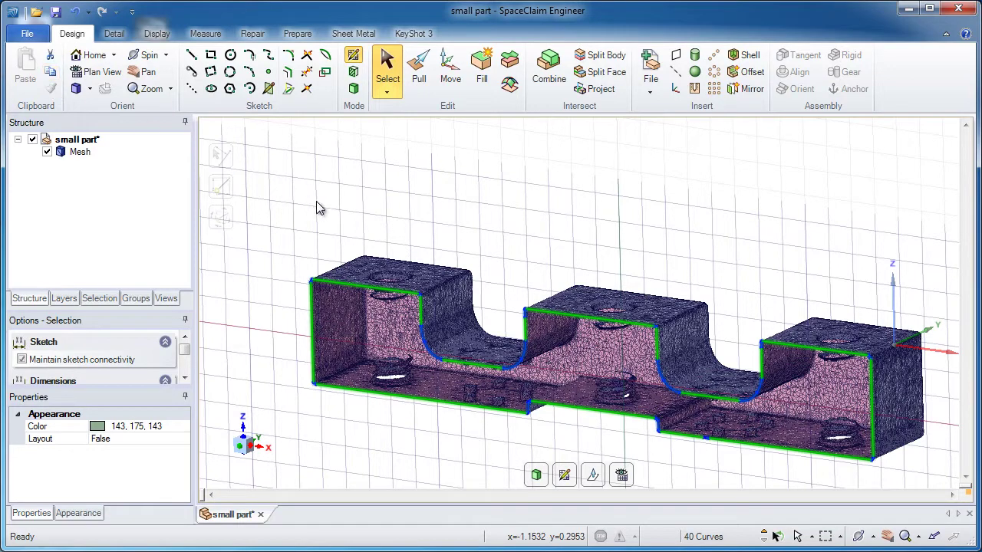
# Step: Sketch a rectangle about 2.94 in by 0.41 in along the section, from its left edge to the lower right end
pyautogui.press('r')
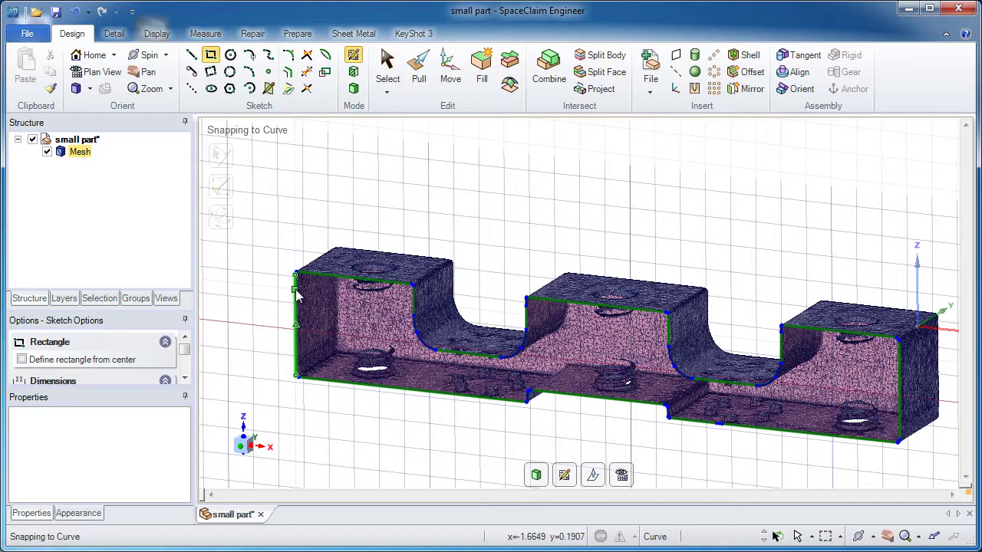
pyautogui.click(296, 291)
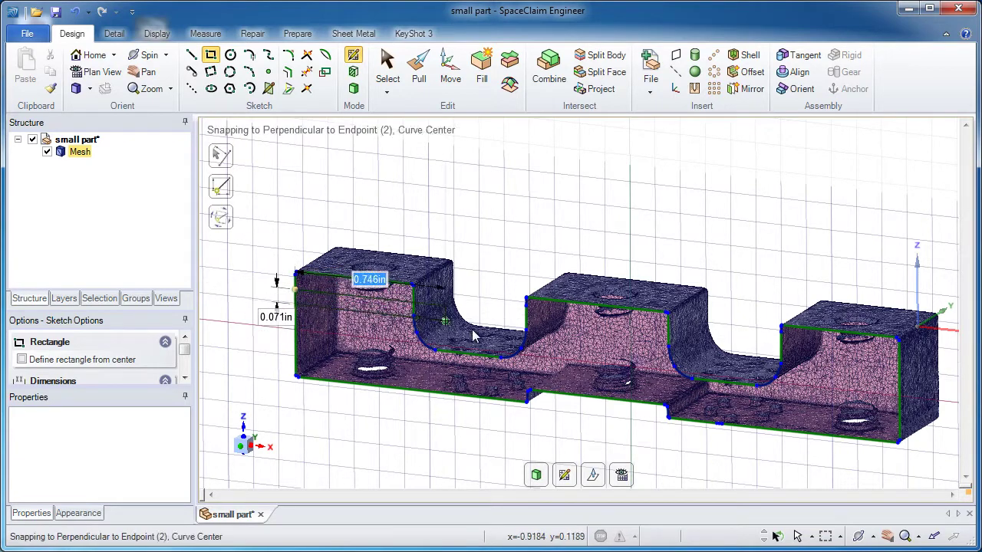
pyautogui.click(888, 447)
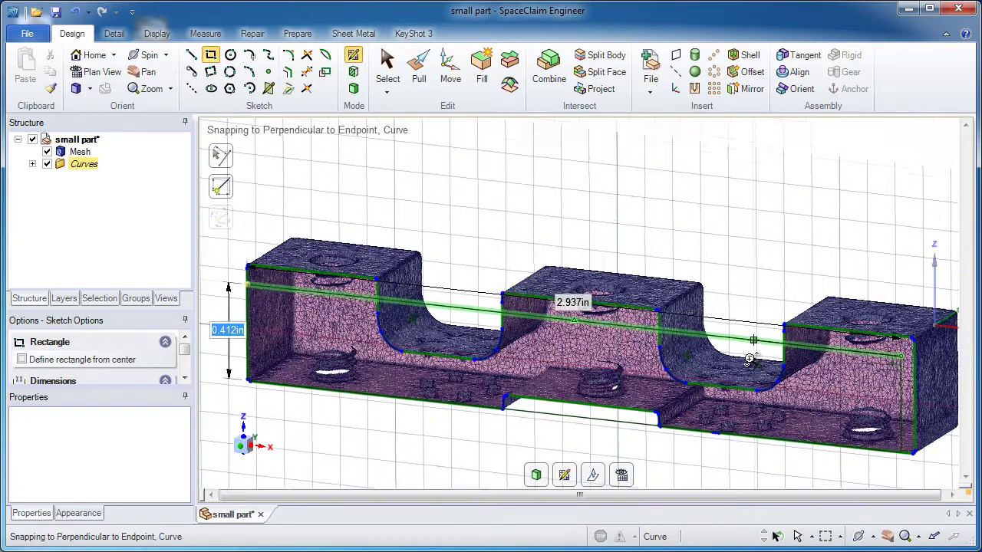
# Step: Sketch rectangles over the two upper notches, about 0.40 by 0.27 in on the right and 0.38 by 0.27 in on the left
pyautogui.scroll(3, 753, 355)
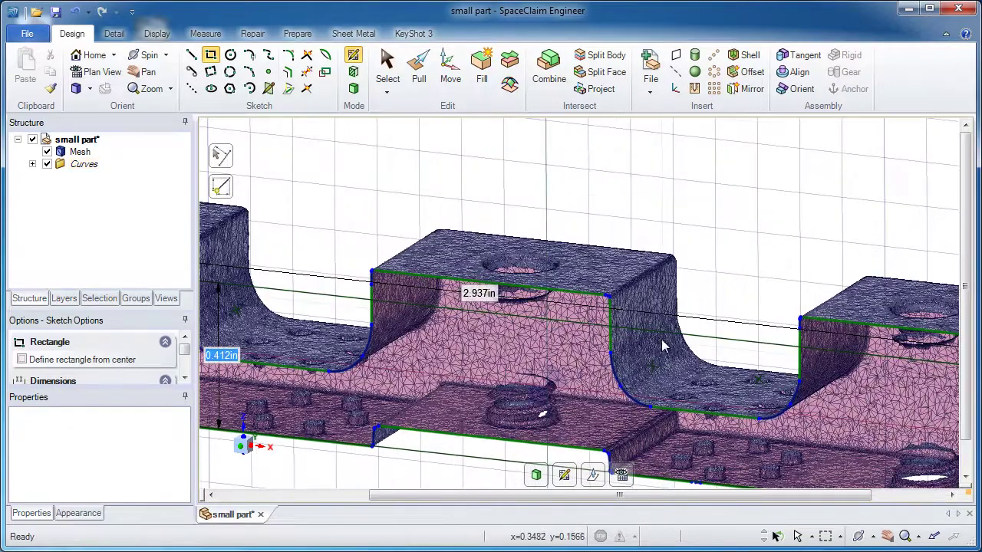
pyautogui.click(612, 313)
pyautogui.click(609, 297)
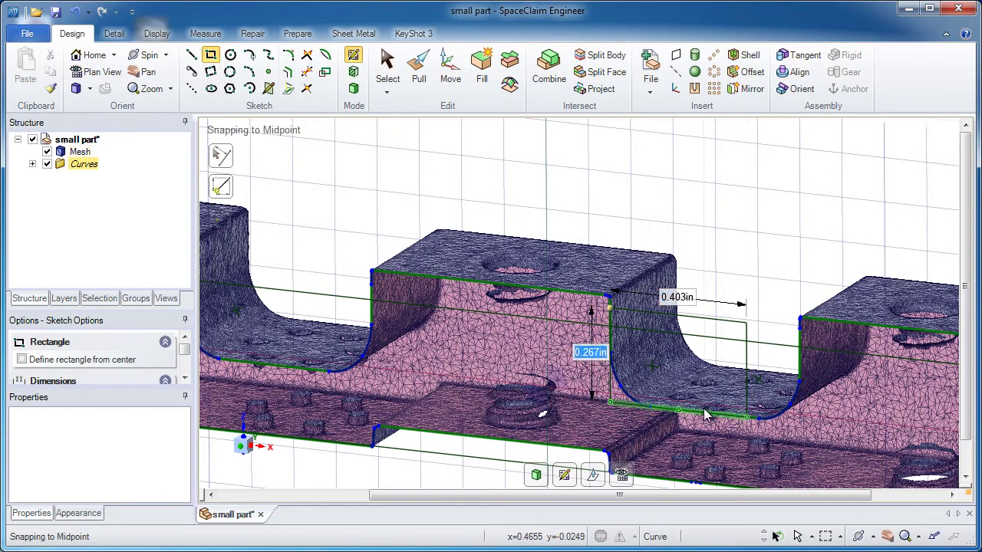
pyautogui.moveTo(697, 372); pyautogui.dragTo(484, 303, button='middle')
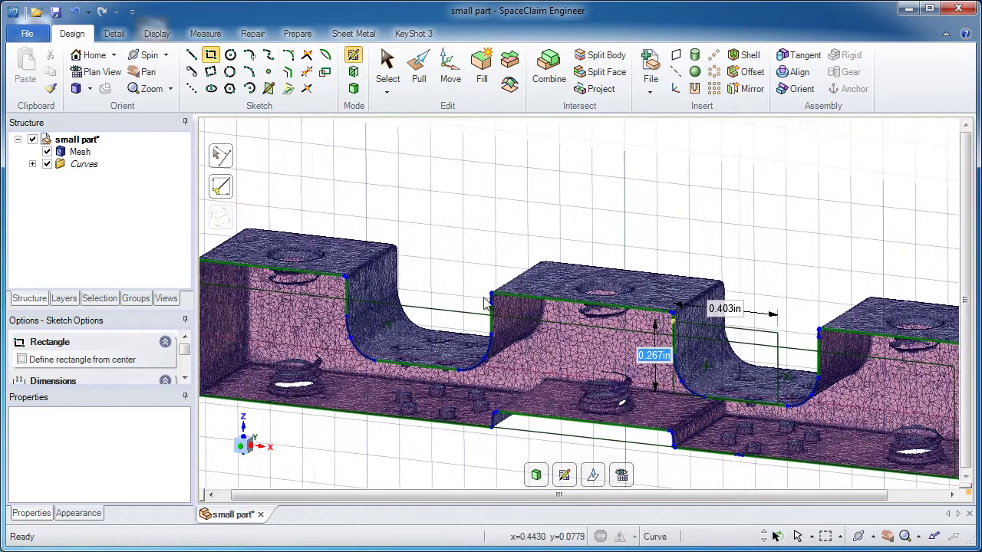
pyautogui.click(347, 278)
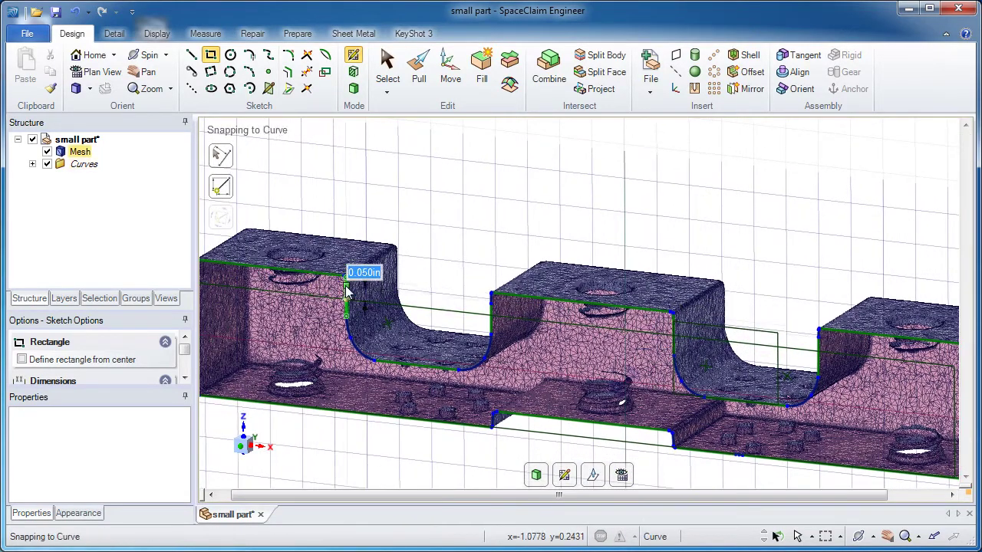
pyautogui.click(446, 371)
# Step: Sketch a rectangle about 0.60 in by 0.11 in across the recess in the part's underside
pyautogui.scroll(3, 497, 427)
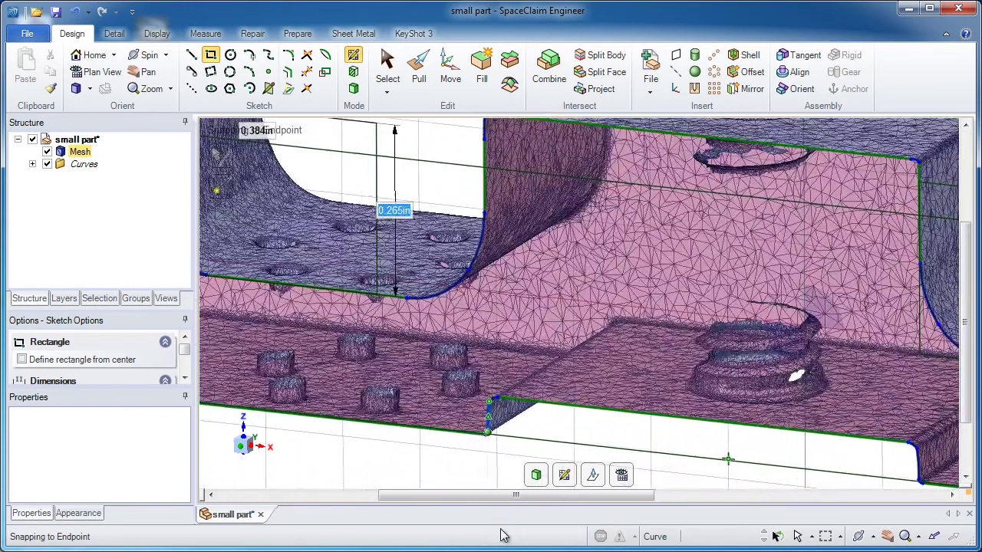
pyautogui.scroll(2, 460, 361)
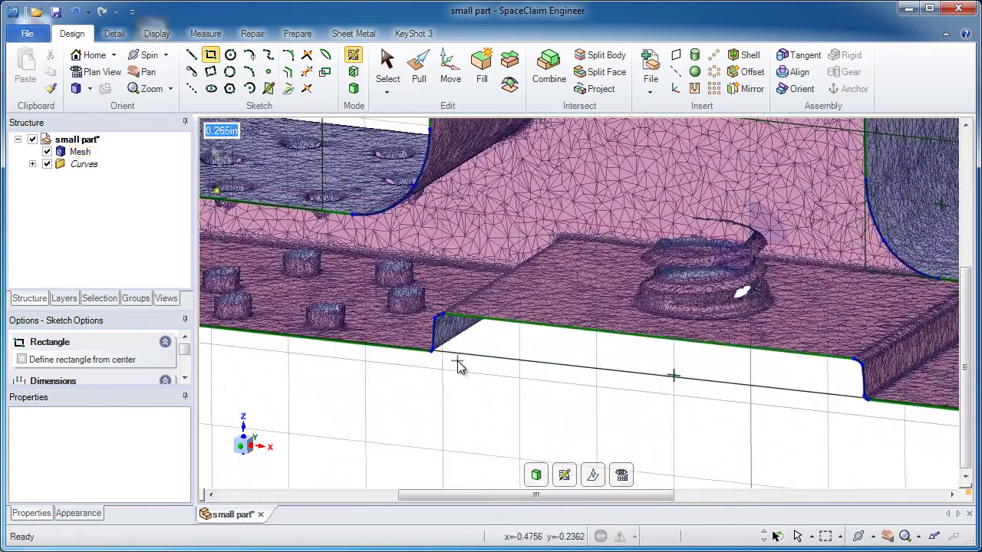
pyautogui.click(458, 316)
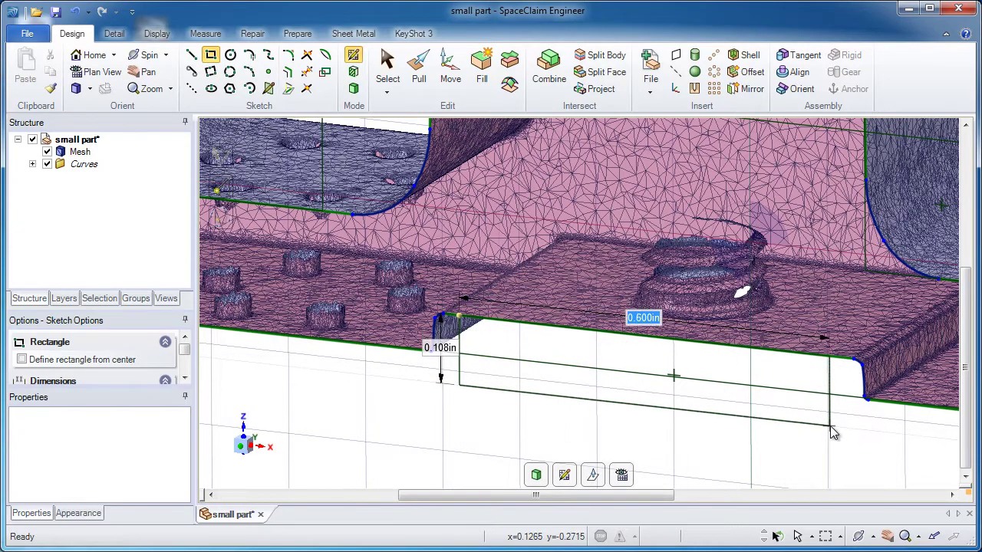
pyautogui.press('Tab')
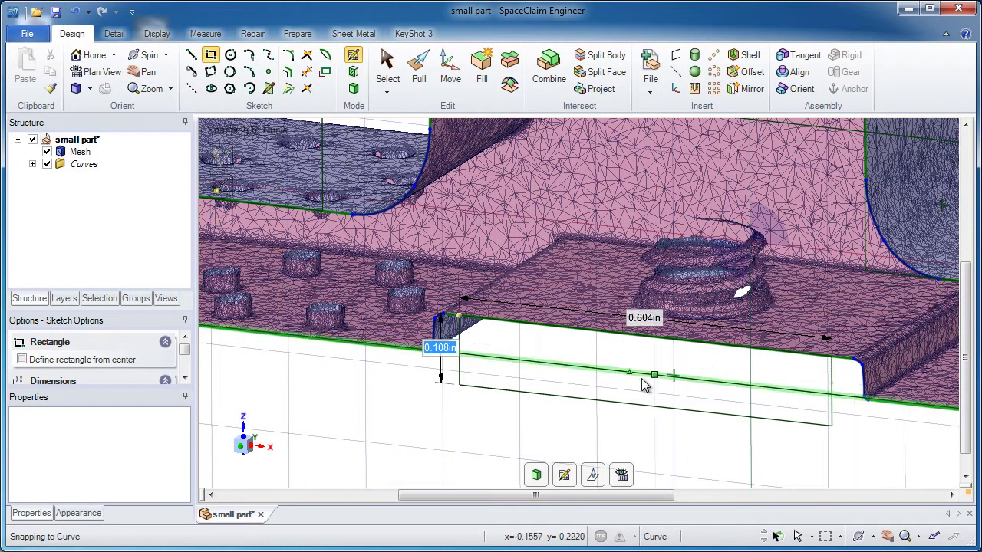
# Step: With the mesh hidden, pull the main profile face about 0.32 in into a solid, and show the mesh again
pyautogui.scroll(-5, 642, 399)
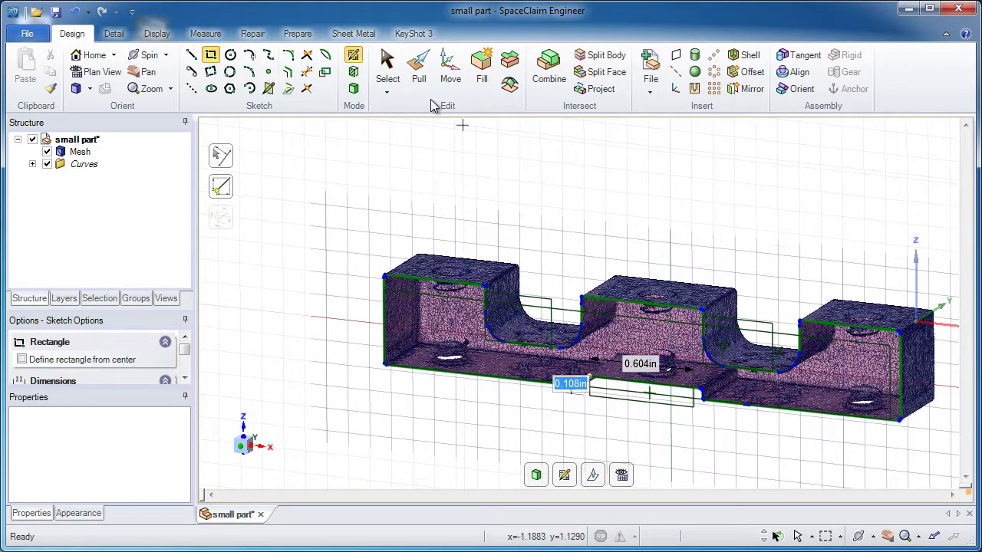
pyautogui.click(414, 77)
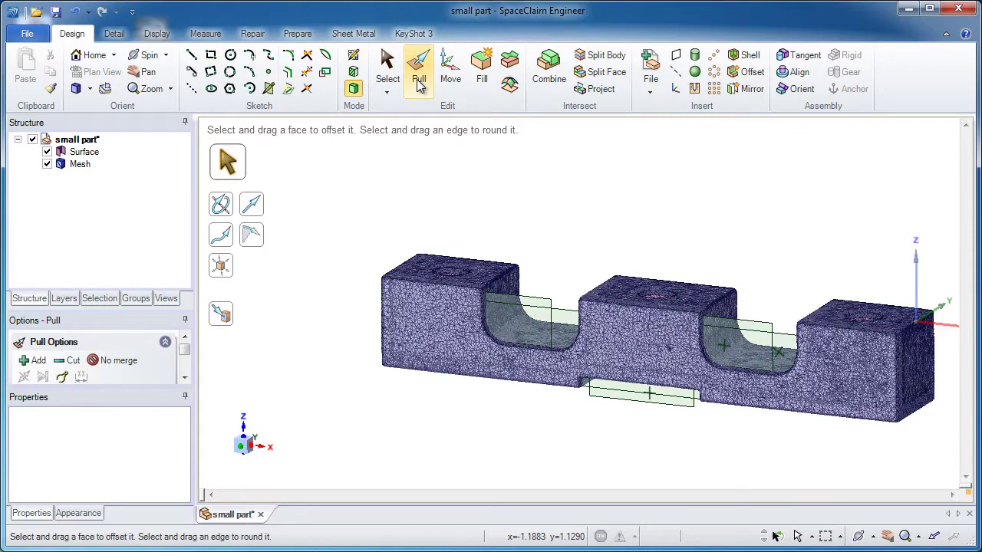
pyautogui.click(48, 164)
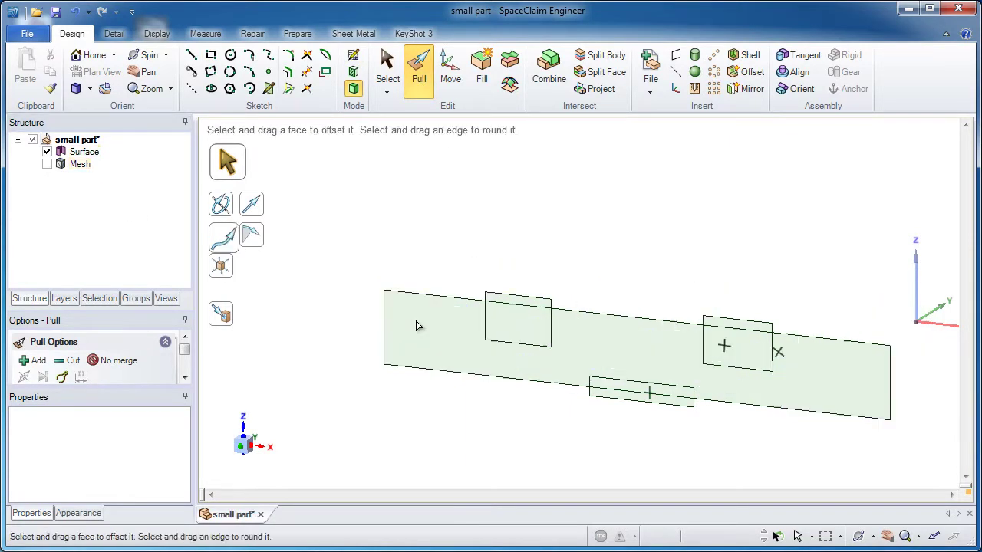
pyautogui.click(575, 344)
pyautogui.moveTo(548, 230); pyautogui.dragTo(584, 210)
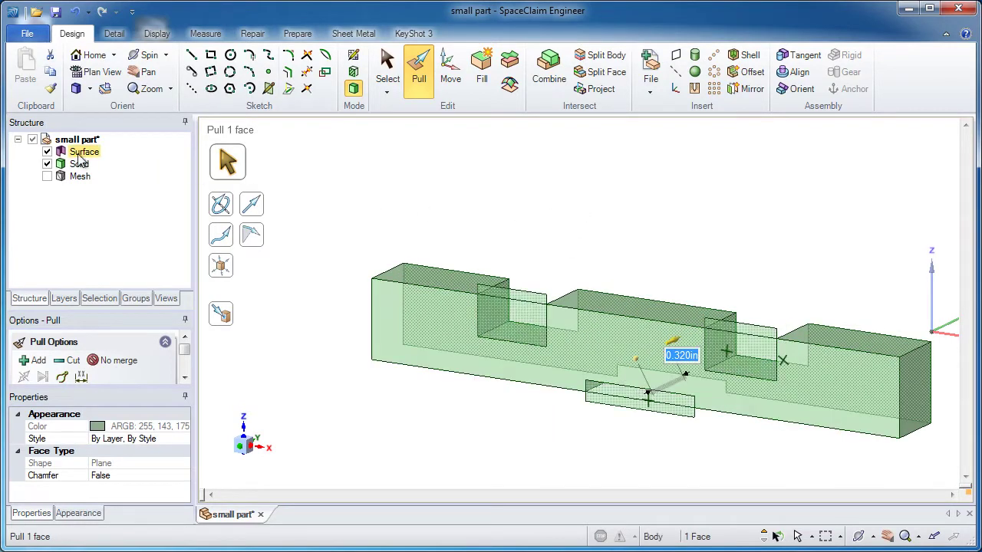
pyautogui.click(46, 177)
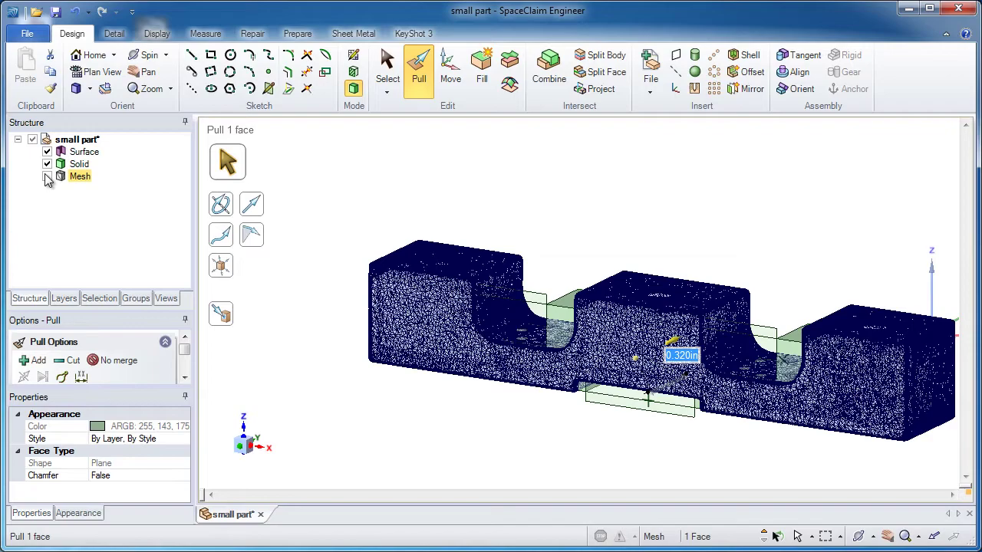
# Step: Delete the leftover sketch surface body from the part
pyautogui.scroll(2, 495, 186)
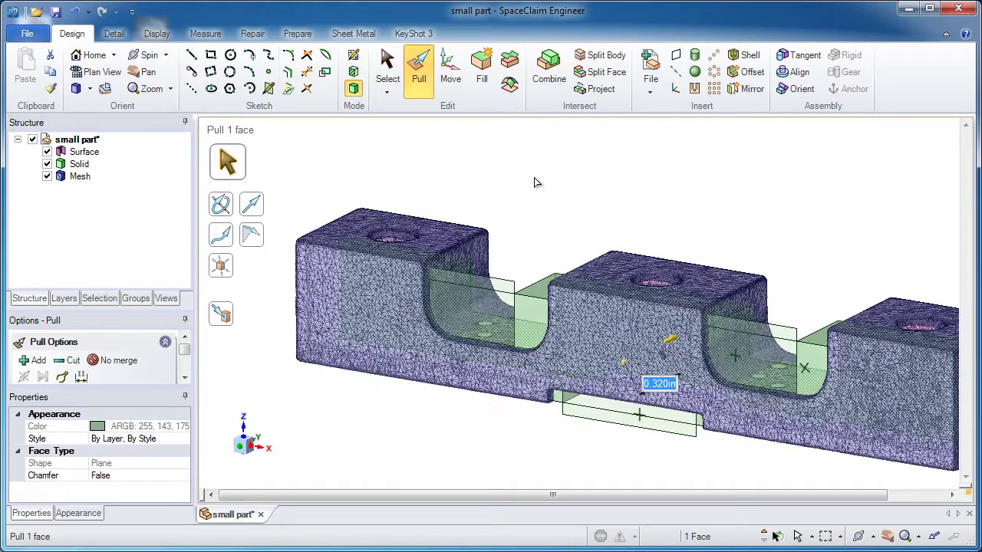
pyautogui.click(84, 153)
pyautogui.rightClick(85, 153)
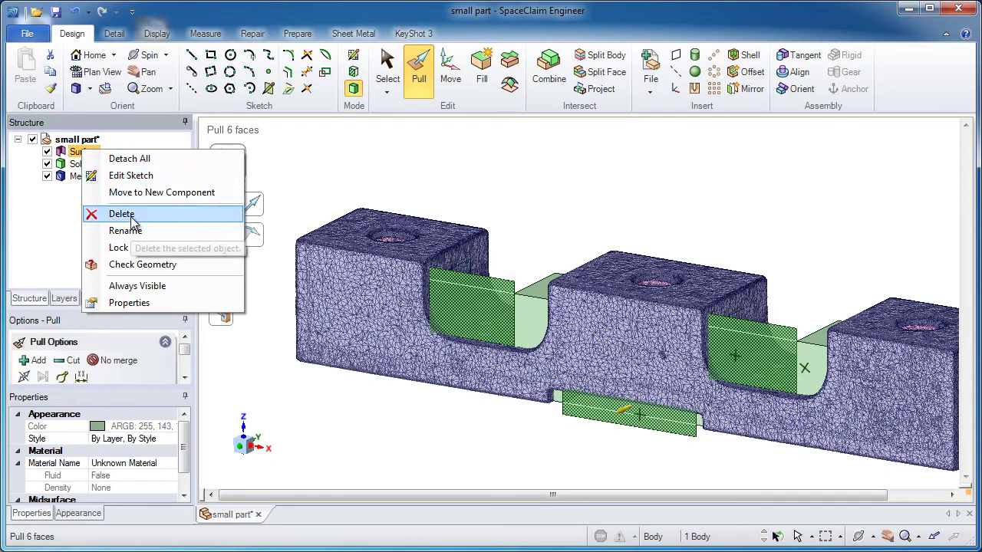
pyautogui.click(123, 214)
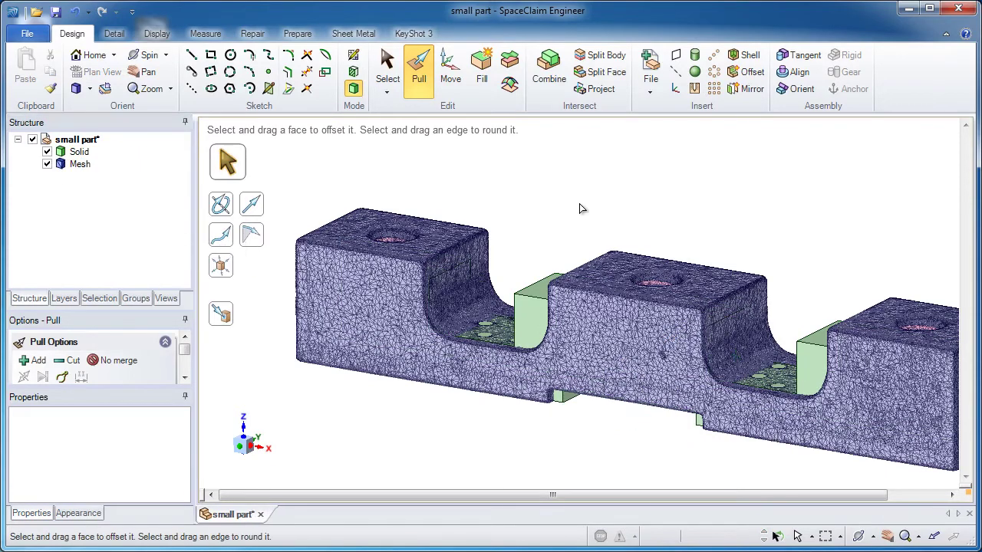
# Step: Using Pull with Up To, extend the middle block's notch-side face and top face of the solid up to the mesh
pyautogui.click(418, 80)
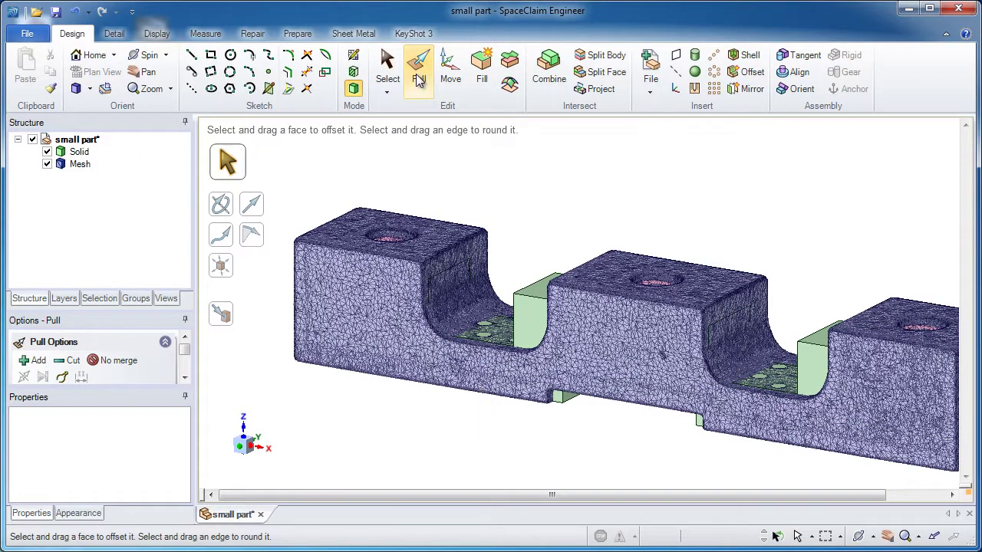
pyautogui.click(227, 320)
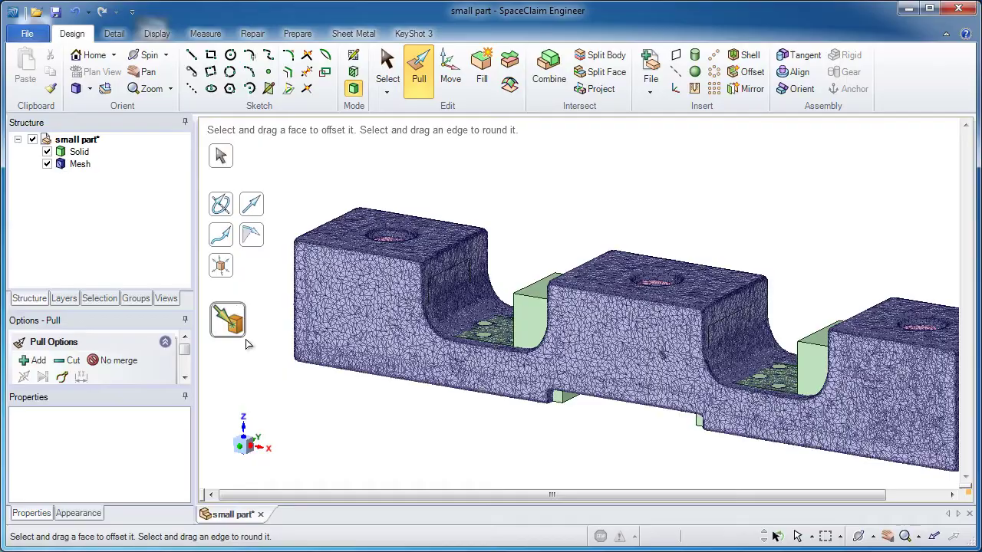
pyautogui.moveTo(245, 345); pyautogui.dragTo(582, 298, button='middle')
pyautogui.click(583, 293)
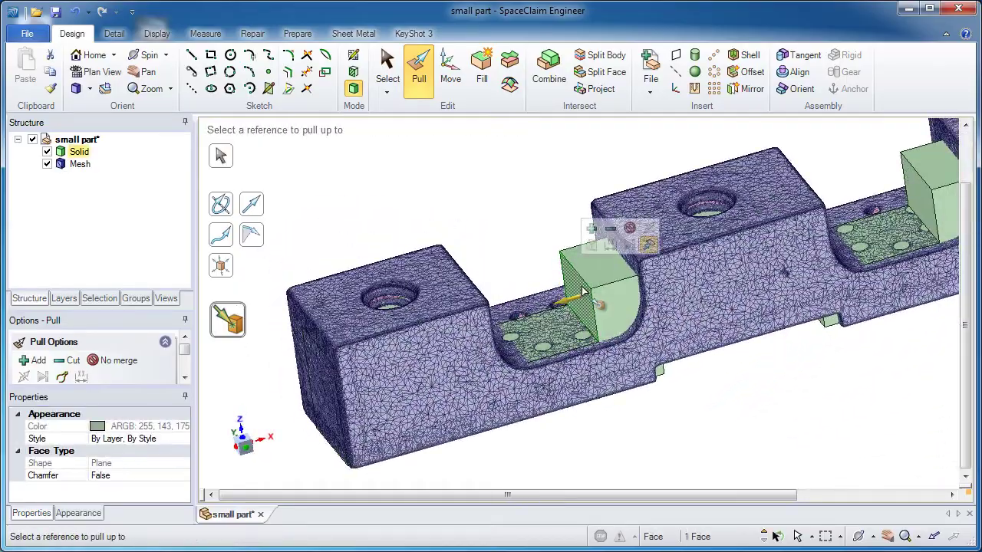
pyautogui.moveTo(616, 270); pyautogui.dragTo(634, 259, button='middle')
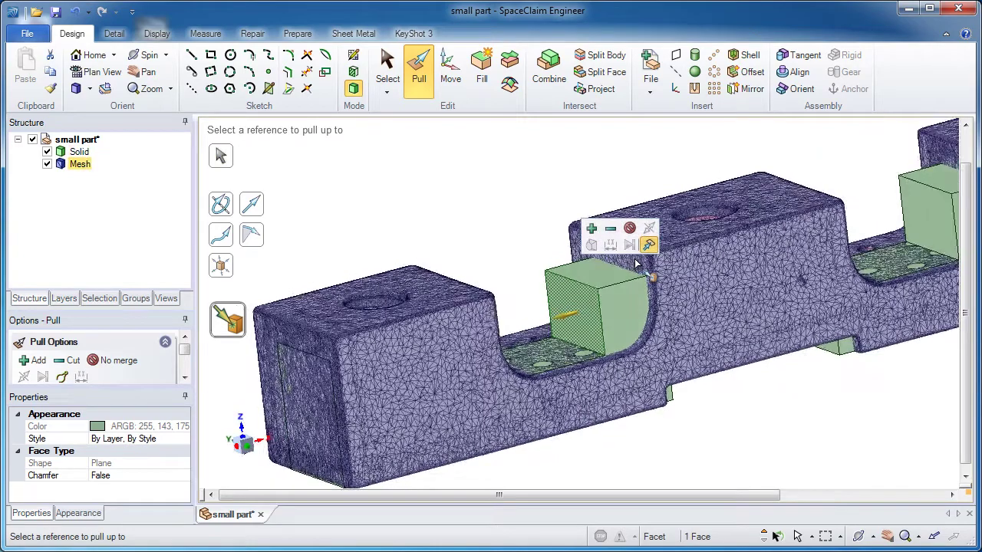
pyautogui.click(635, 259)
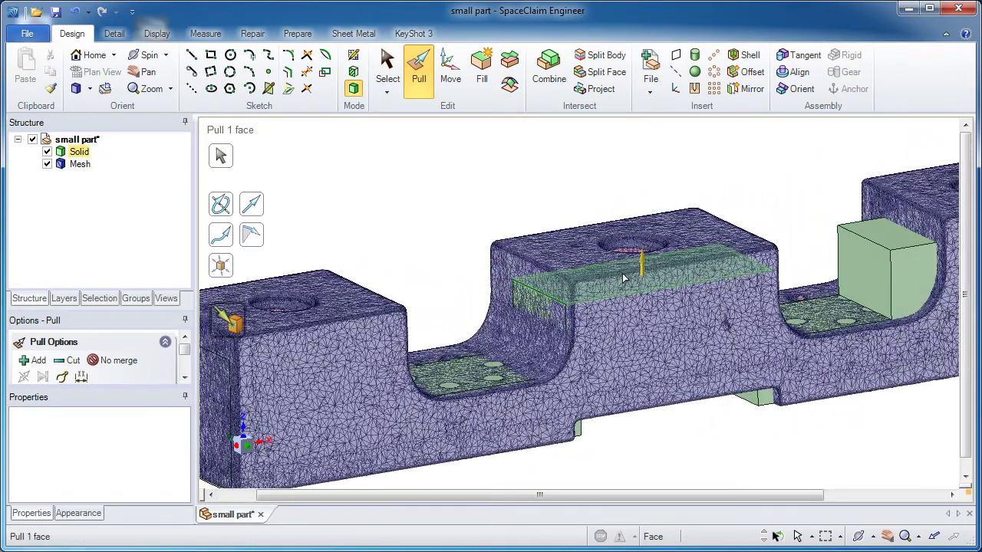
pyautogui.press('u')
pyautogui.click(571, 251)
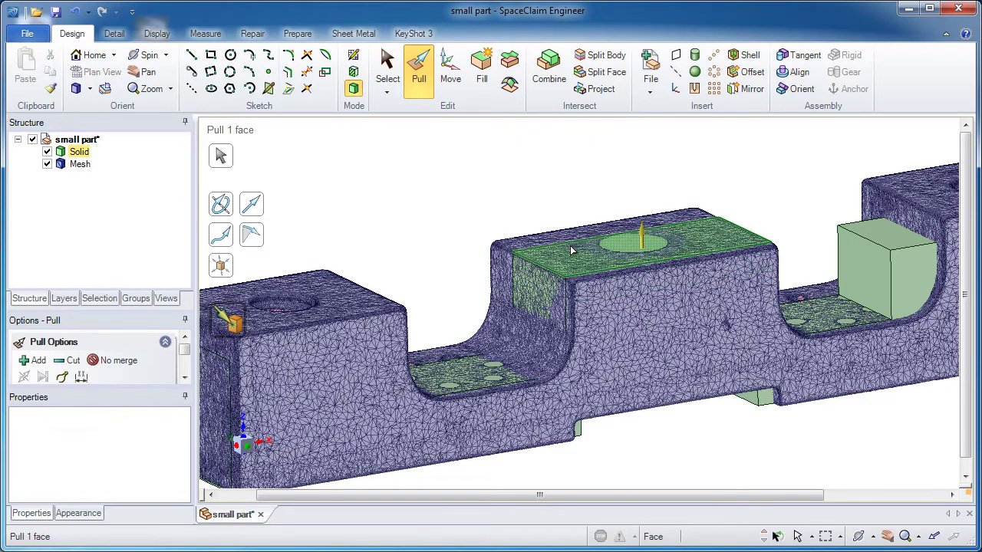
# Step: Pull the right end block's notch-side face and top face up to the matching mesh surfaces
pyautogui.keyDown('shift'); pyautogui.moveTo(691, 259); pyautogui.dragTo(609, 314, button='middle'); pyautogui.keyUp('shift')
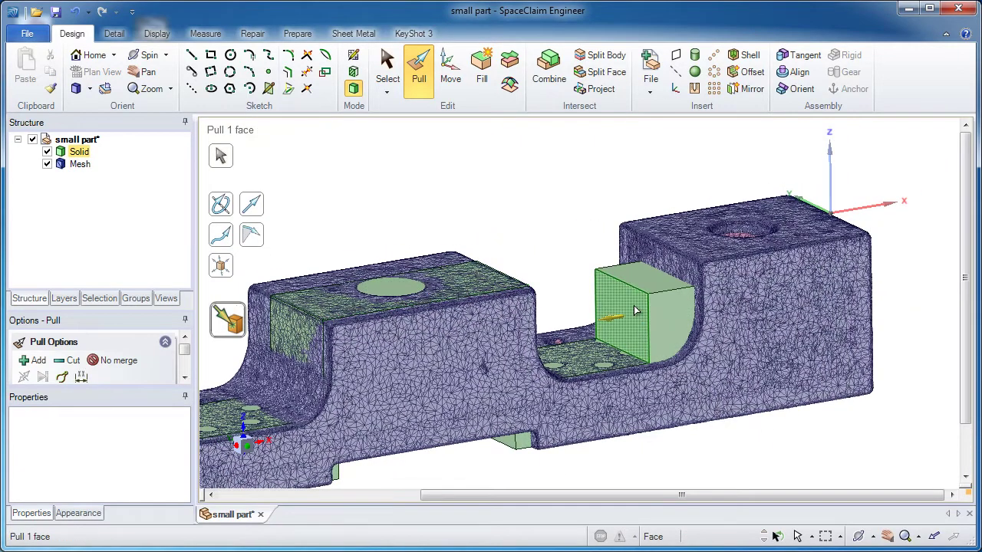
pyautogui.click(633, 312)
pyautogui.press('u')
pyautogui.click(657, 247)
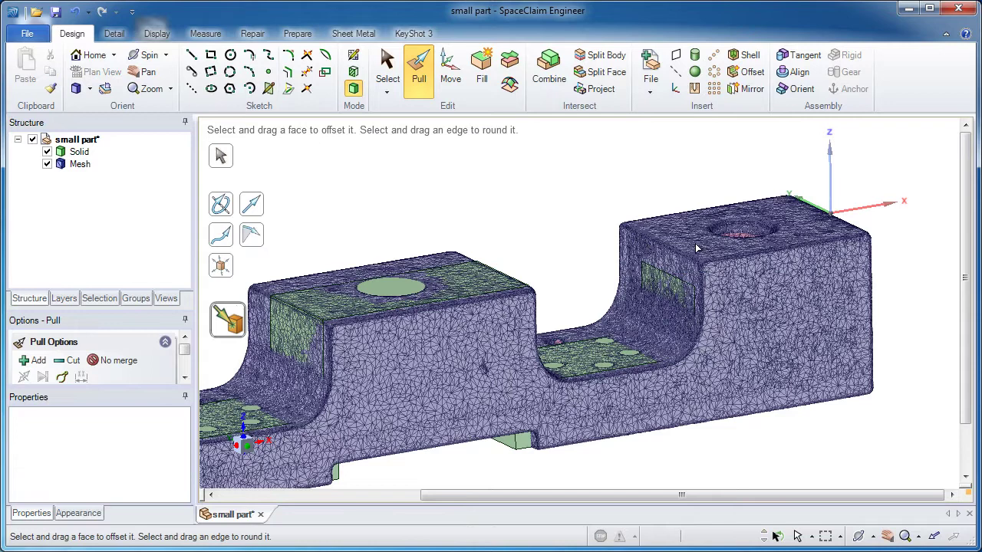
pyautogui.click(719, 262)
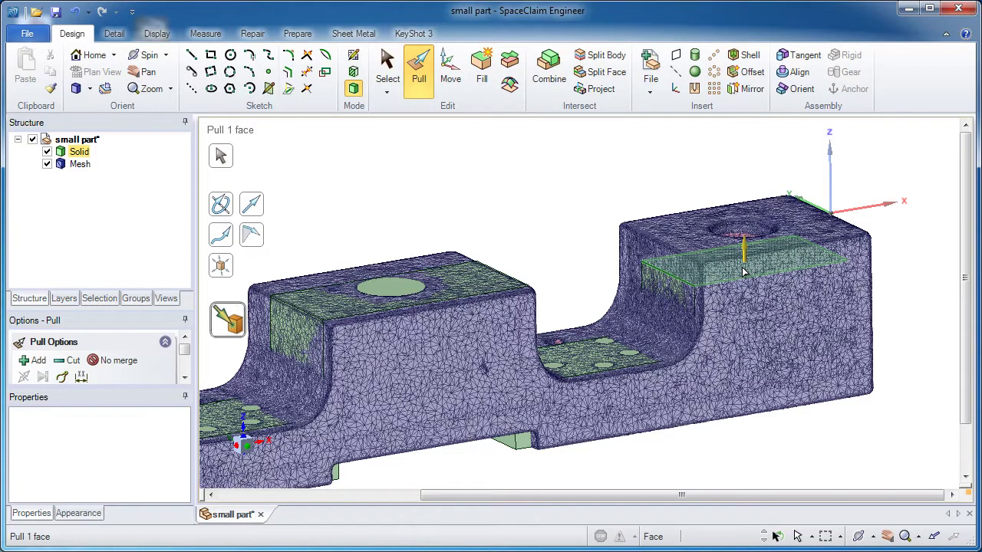
pyautogui.press('u')
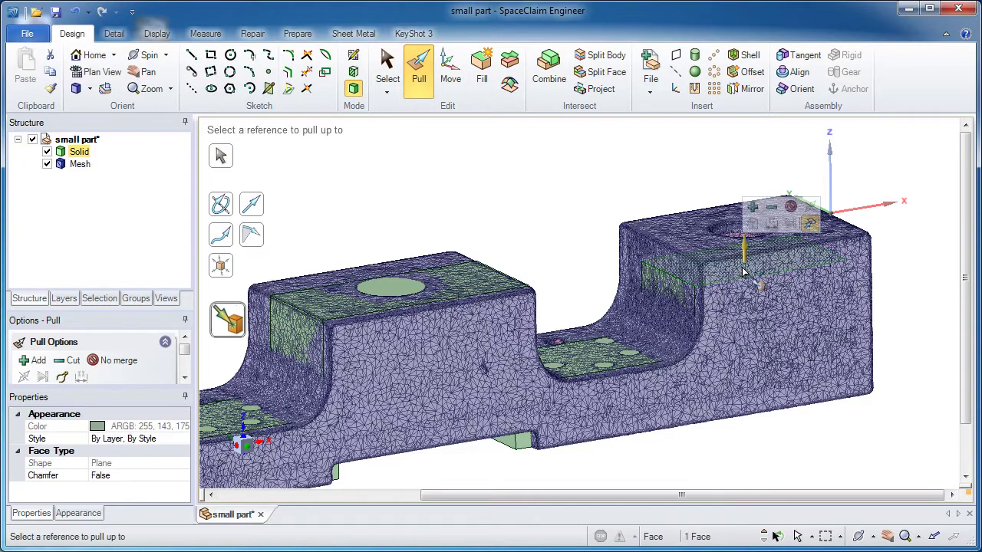
pyautogui.click(689, 231)
# Step: Pull the solid's long front face up to the front of the mesh
pyautogui.click(755, 313)
pyautogui.press('u')
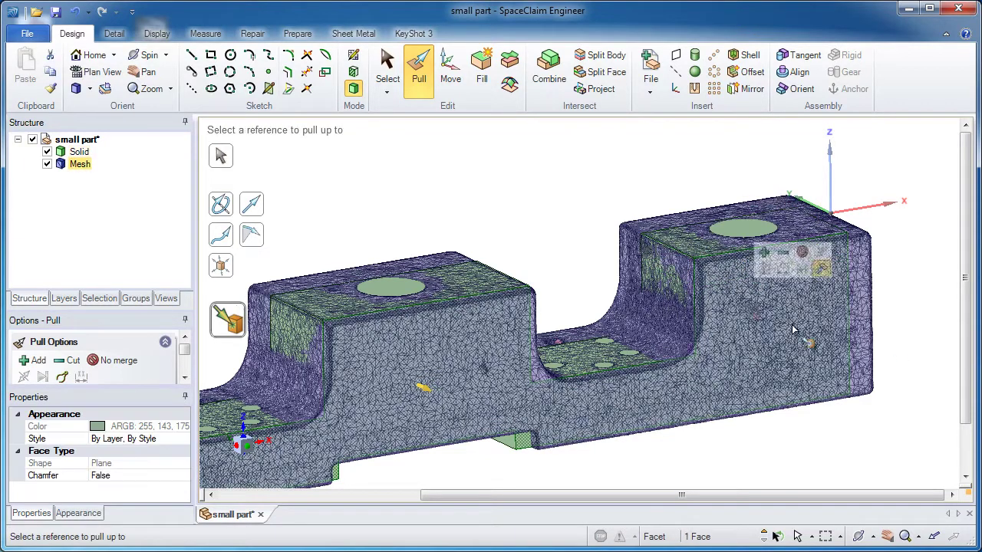
pyautogui.click(864, 323)
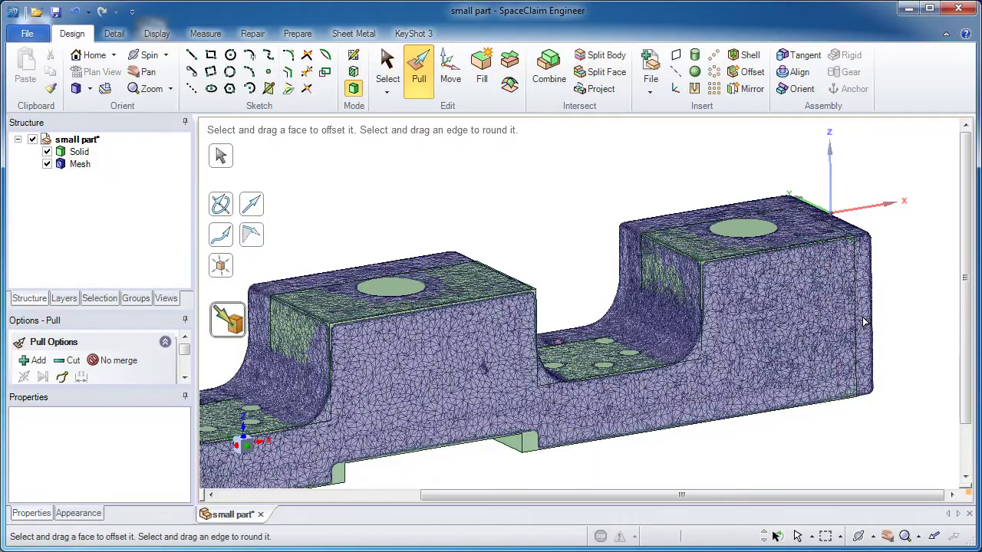
# Step: Pull the left end block's top face up to the top of the mesh
pyautogui.click(624, 358)
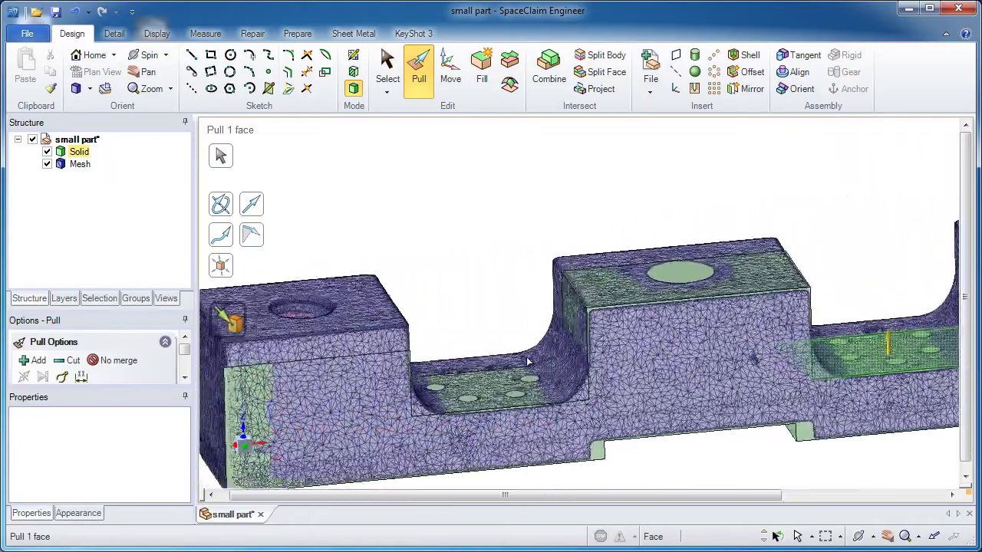
pyautogui.moveTo(528, 361); pyautogui.dragTo(399, 307, button='middle')
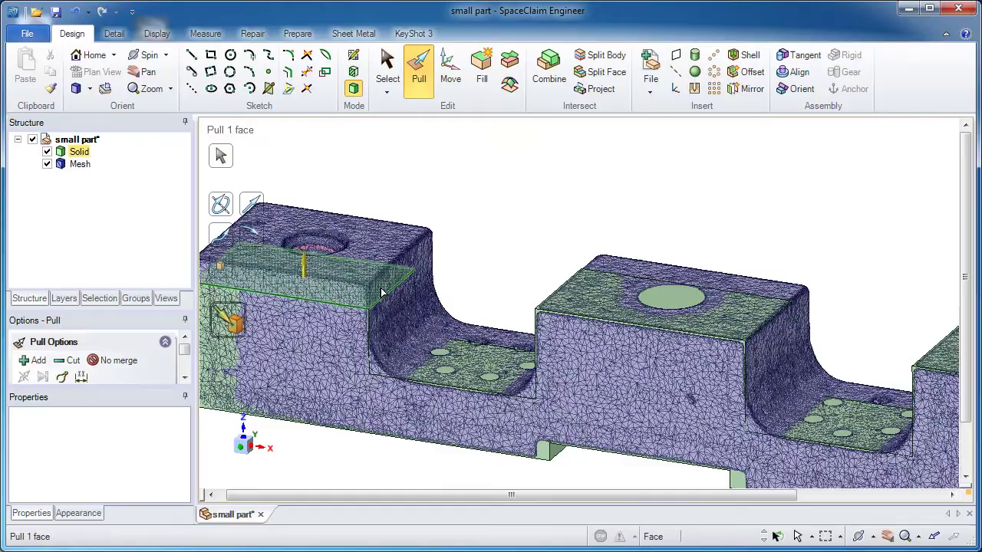
pyautogui.press('u')
pyautogui.click(371, 247)
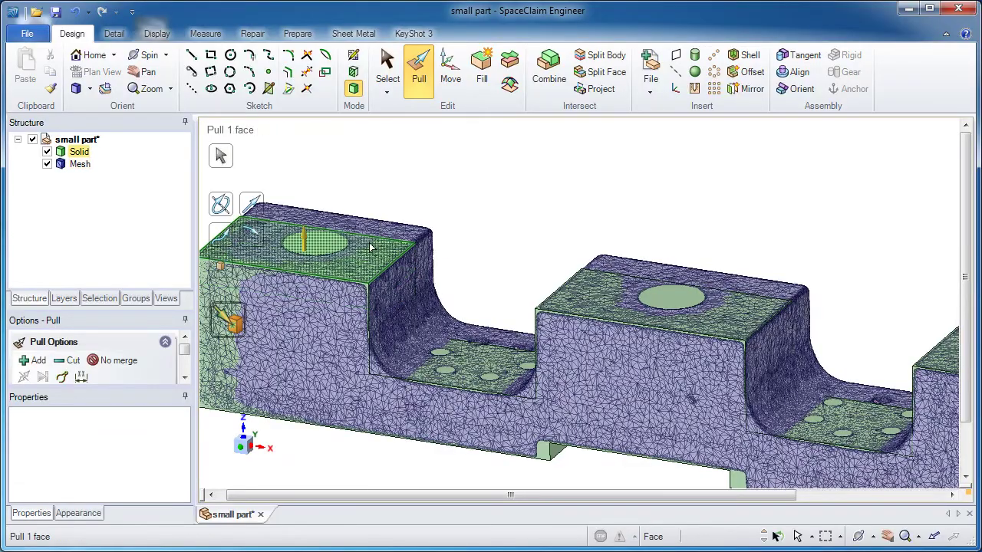
# Step: Pull the solid's long back face up to the back of the mesh
pyautogui.moveTo(370, 247); pyautogui.dragTo(605, 292, button='middle')
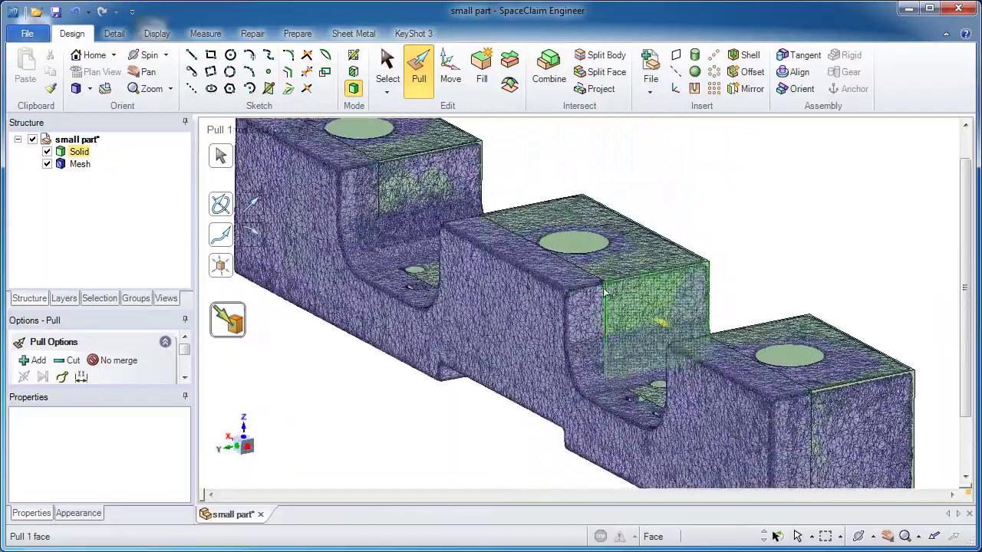
pyautogui.press('u')
pyautogui.click(565, 279)
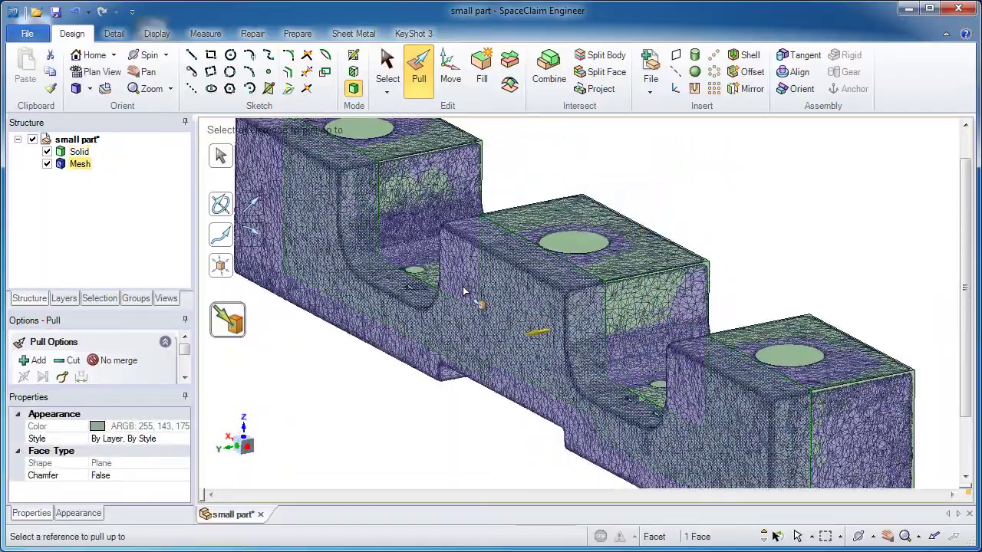
# Step: Pull both side walls of the recess in the part's underside up to the mesh
pyautogui.moveTo(464, 292); pyautogui.dragTo(529, 309, button='middle')
pyautogui.click(528, 309)
pyautogui.press('u')
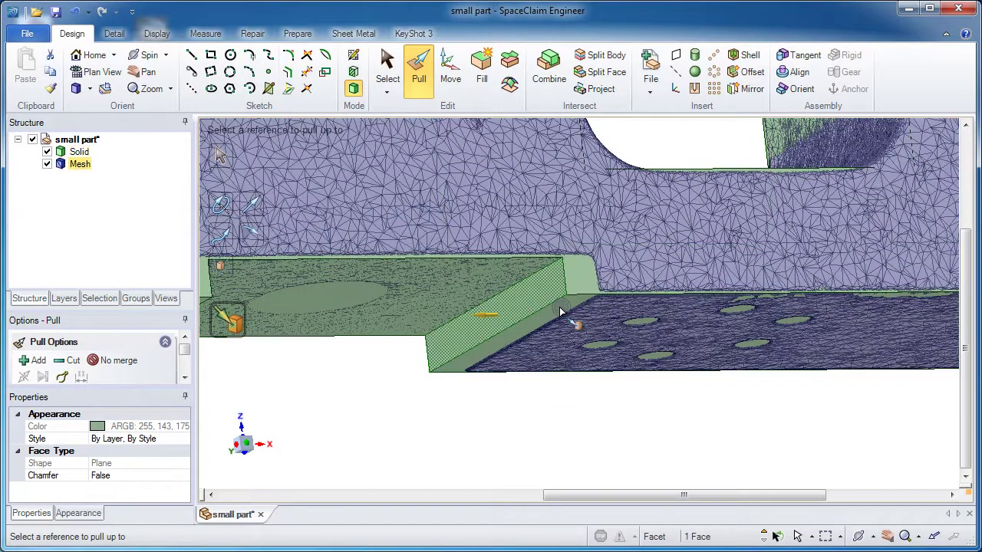
pyautogui.click(560, 311)
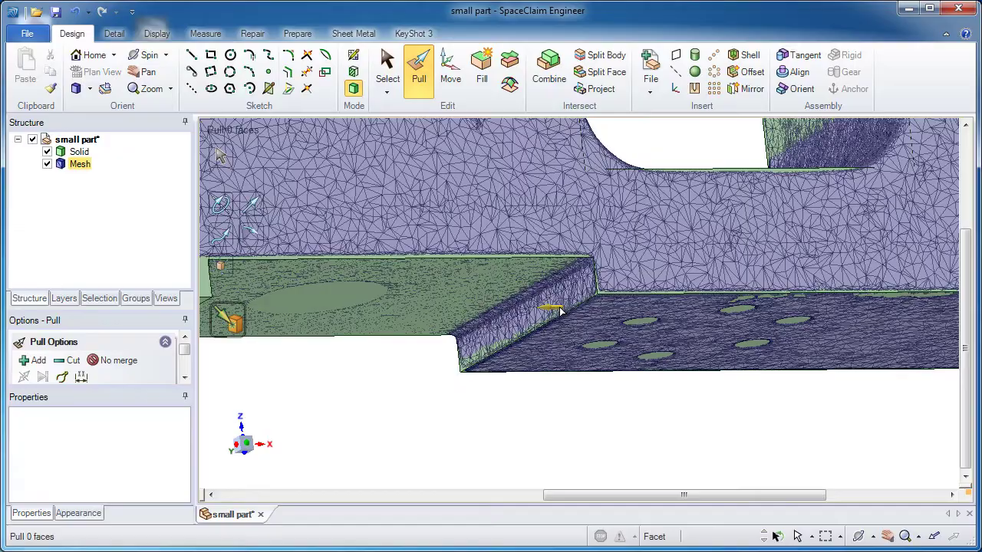
pyautogui.moveTo(550, 311); pyautogui.dragTo(269, 332, button='middle')
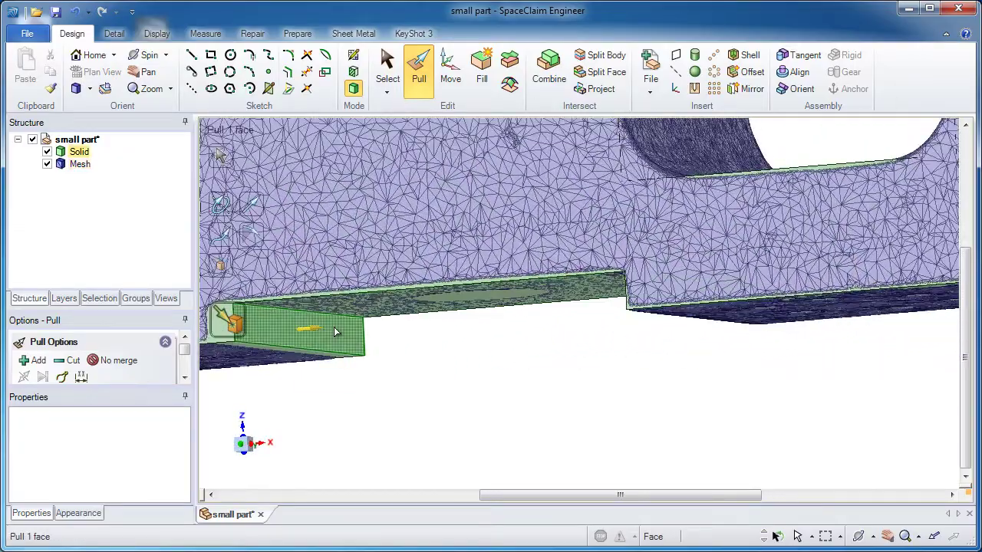
pyautogui.click(267, 333)
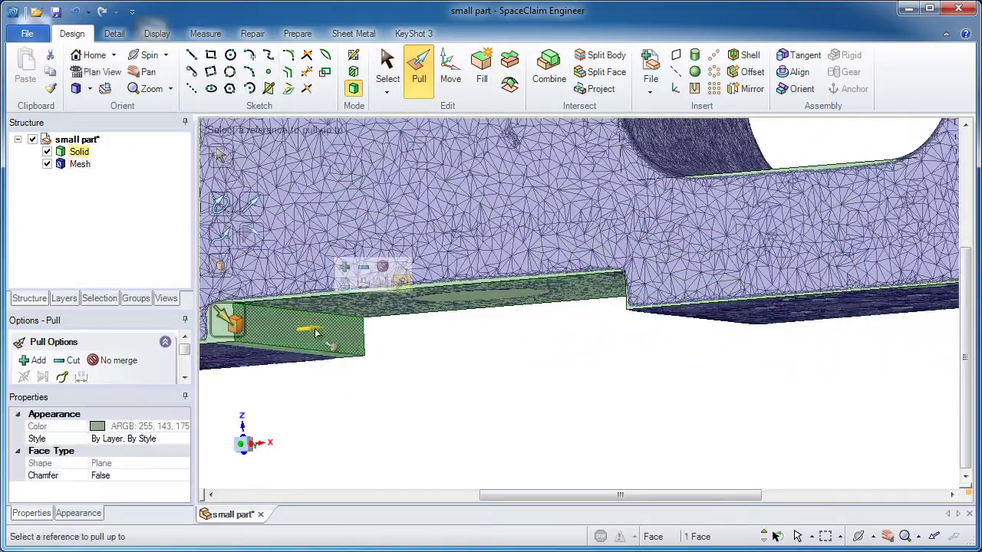
pyautogui.click(266, 333)
pyautogui.press('h')
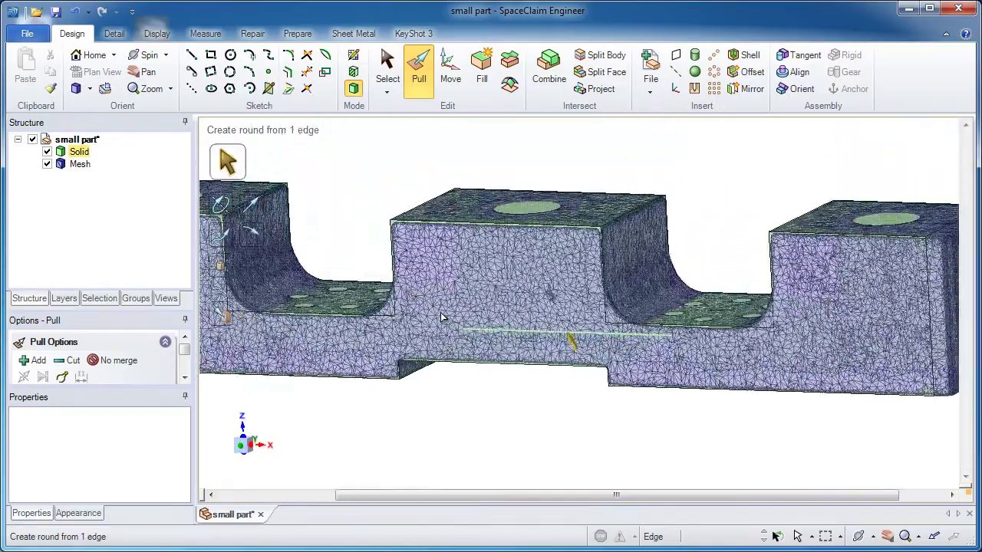
# Step: Using Pull with Up To, bring the middle block's top face level with the left end block's top face
pyautogui.moveTo(441, 316); pyautogui.dragTo(441, 200, button='middle')
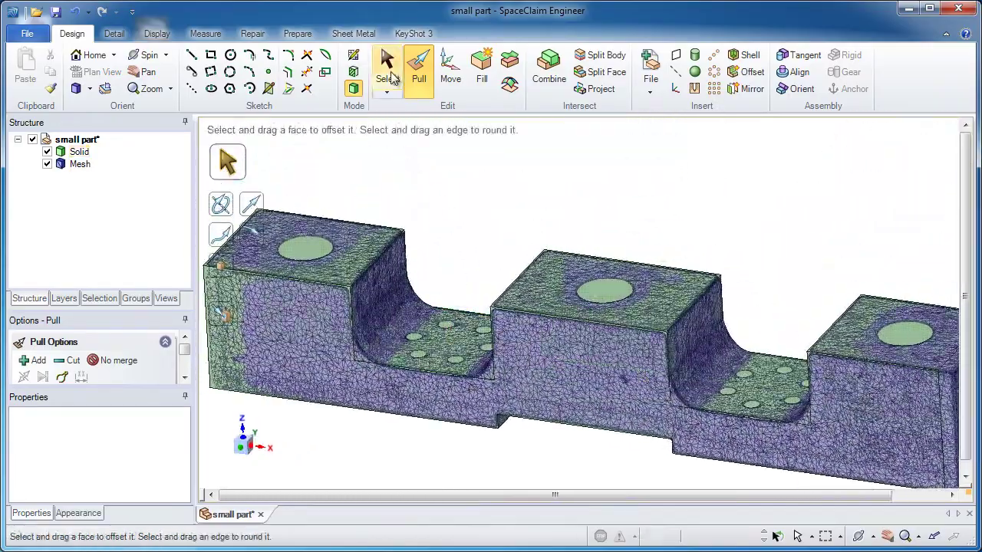
pyautogui.click(391, 77)
pyautogui.click(420, 81)
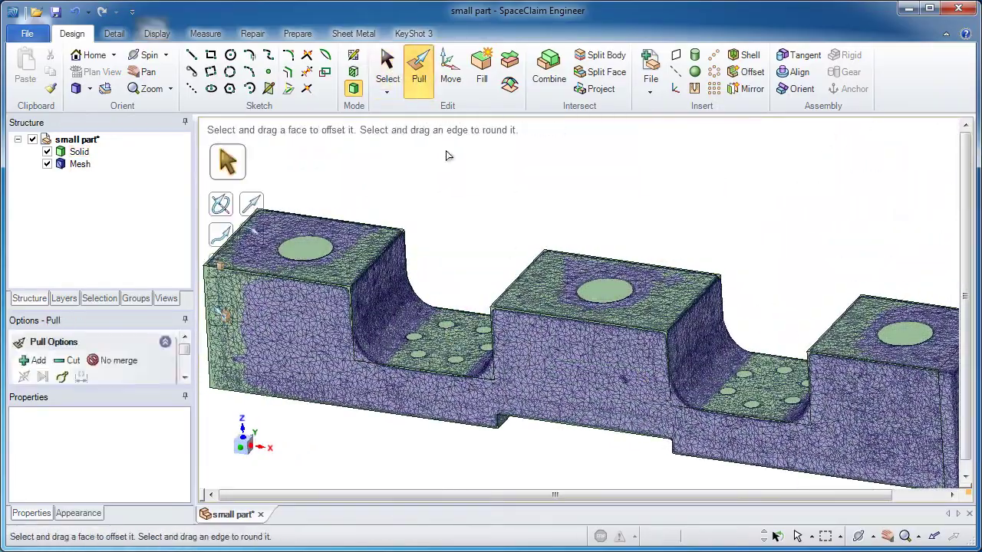
pyautogui.click(635, 301)
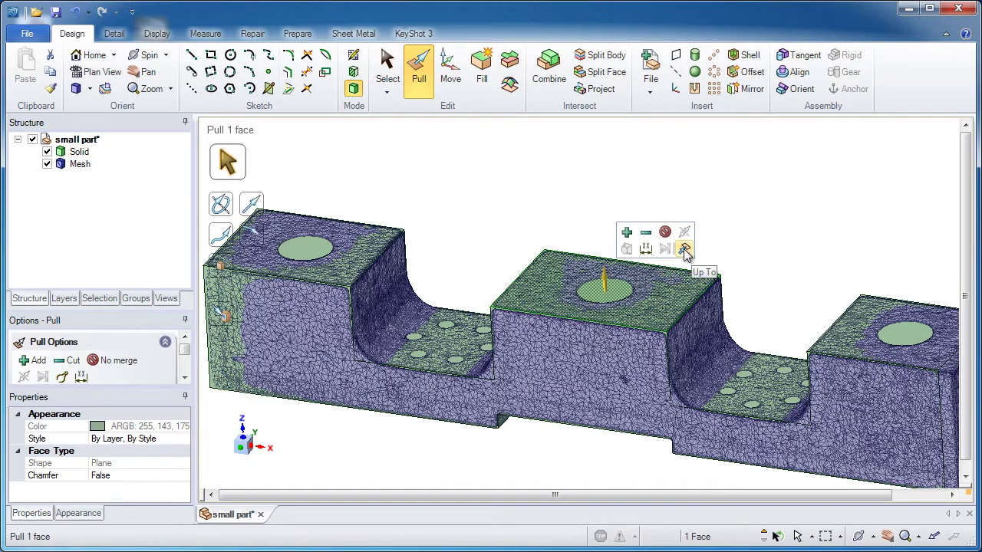
pyautogui.click(686, 250)
pyautogui.click(322, 251)
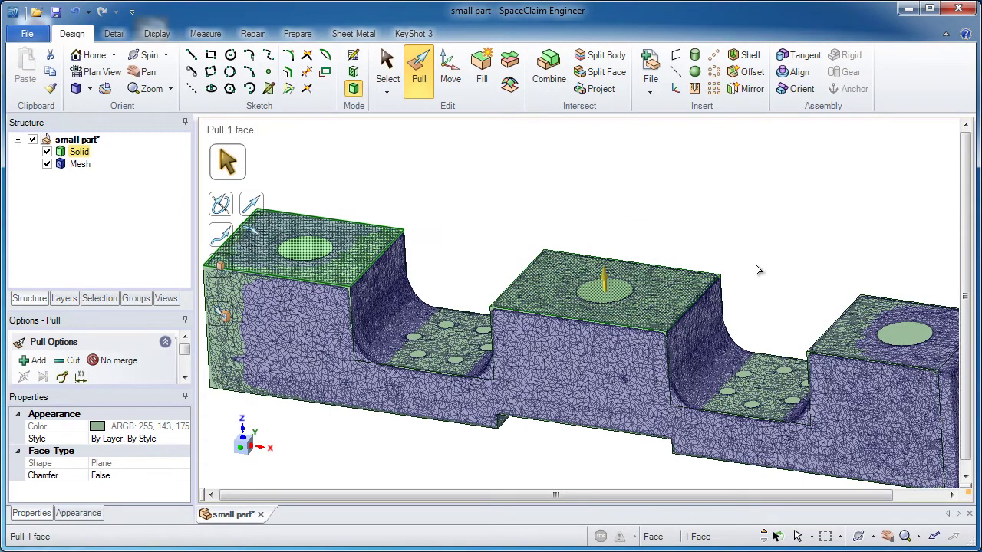
# Step: Pull the right end block's top face up to the middle block's top face, and leave the Pull tool
pyautogui.click(882, 326)
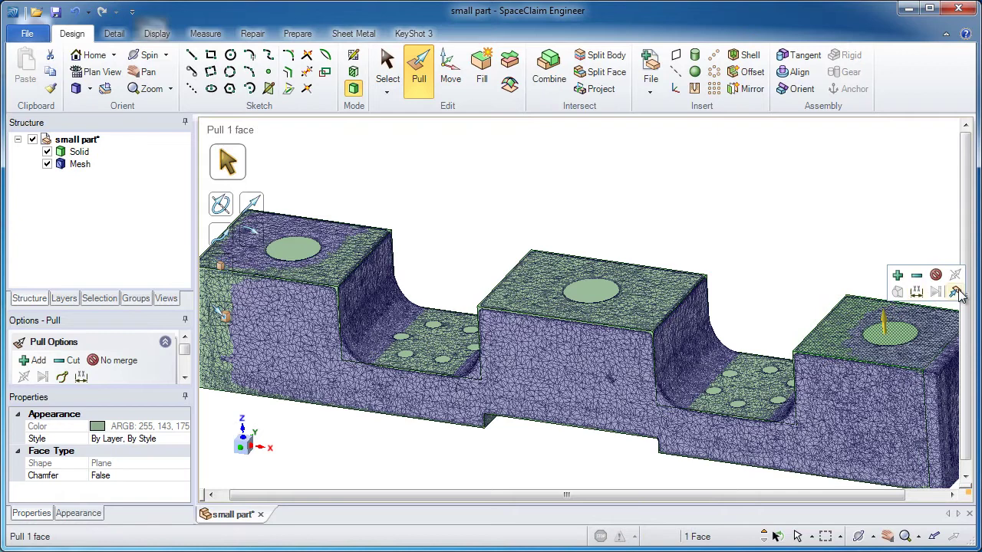
pyautogui.click(951, 289)
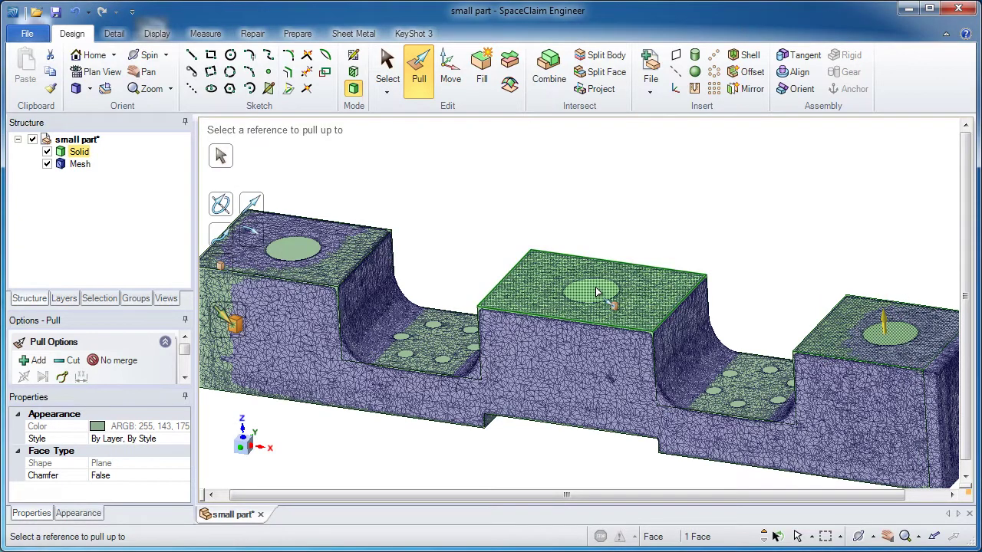
pyautogui.click(597, 293)
pyautogui.click(332, 256)
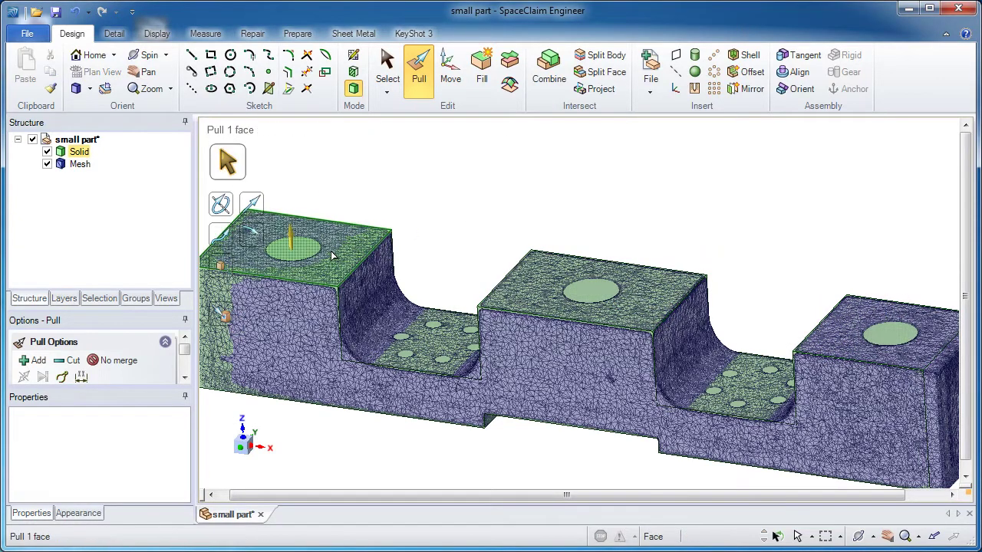
pyautogui.click(841, 342)
pyautogui.click(497, 228)
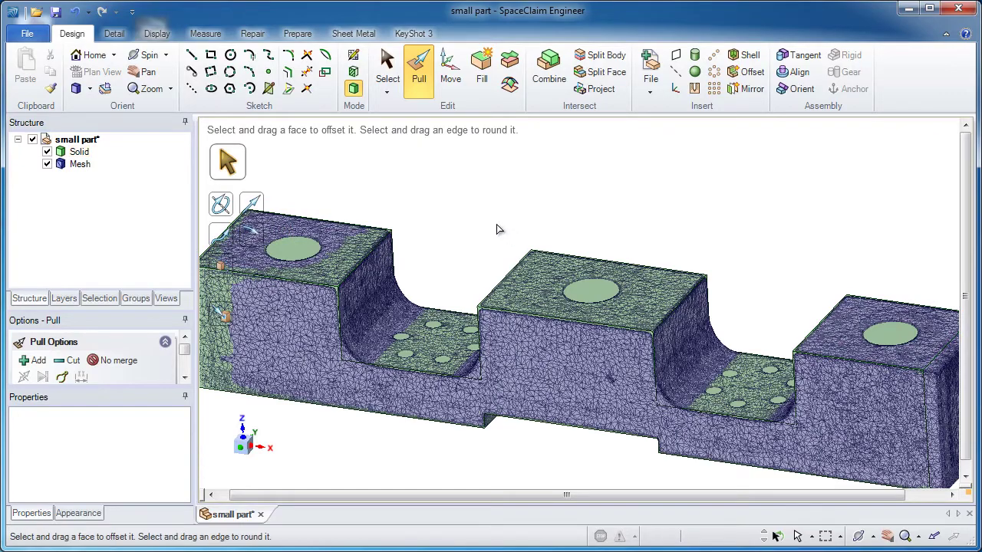
pyautogui.press('Escape')
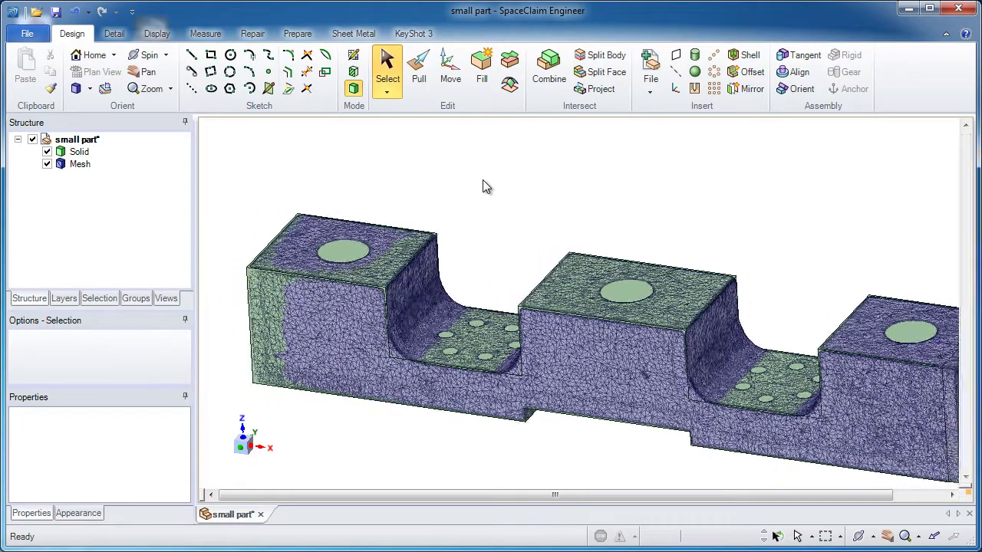
pyautogui.click(376, 261)
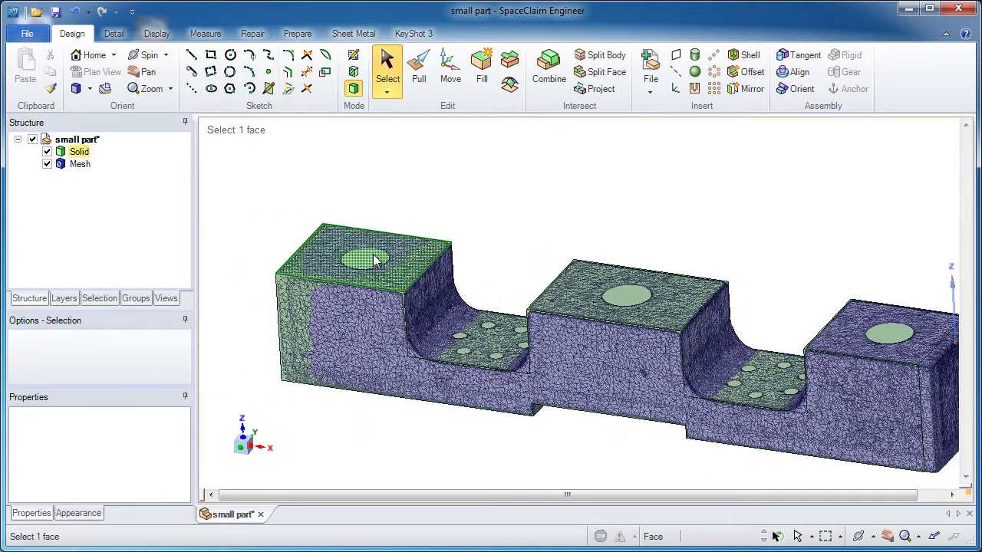
# Step: Start a sketch on the left end block's top face and rotate its plane upright to section the threaded hole, viewed in plan
pyautogui.click(373, 260)
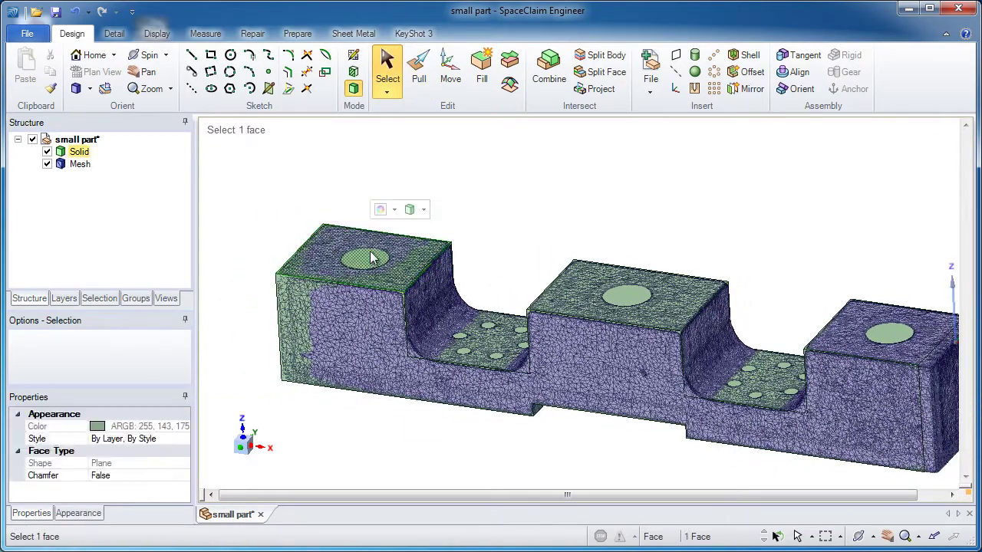
pyautogui.click(352, 57)
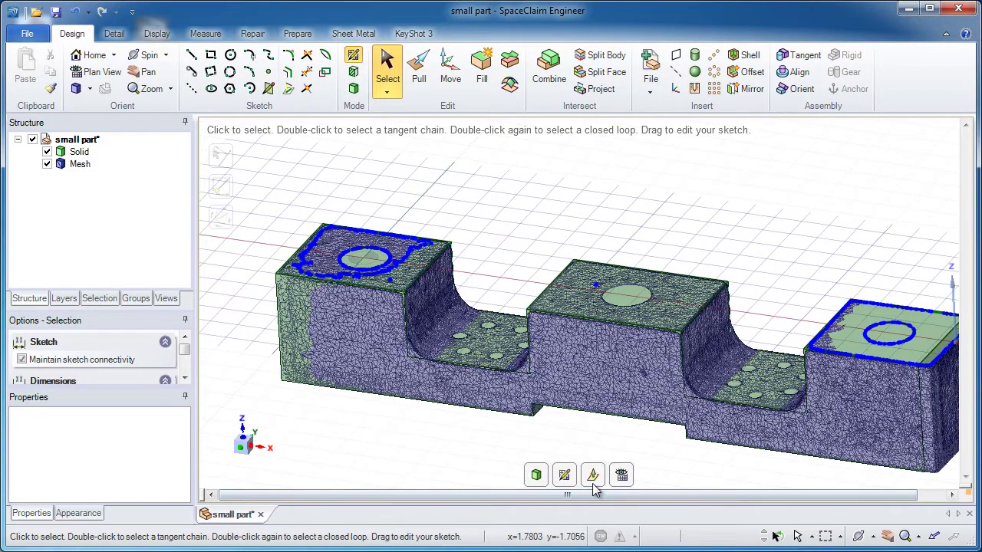
pyautogui.click(594, 481)
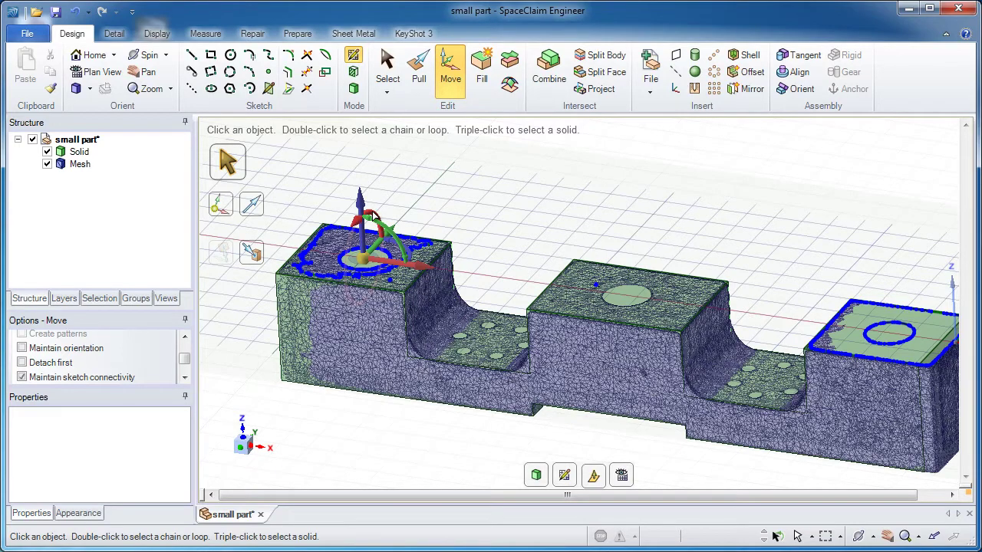
pyautogui.click(379, 217)
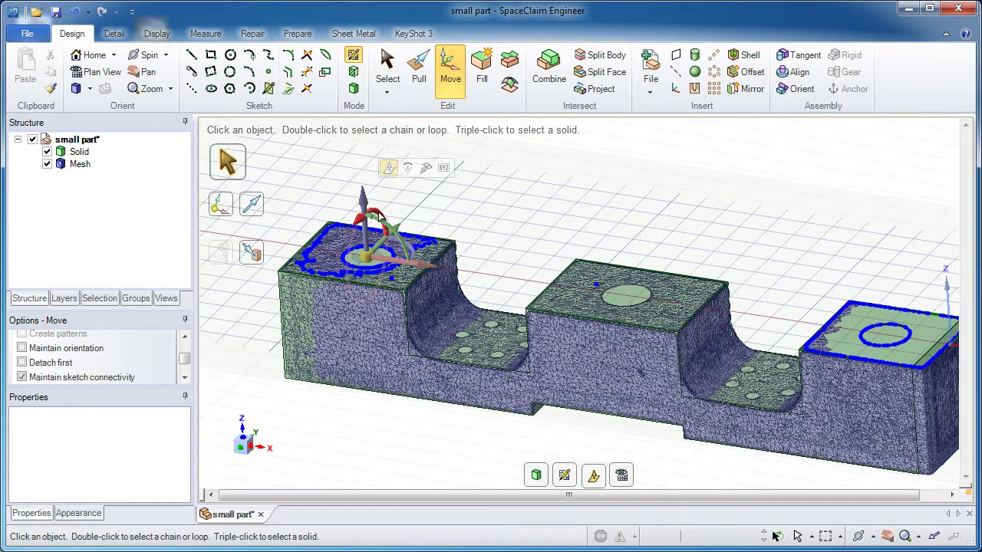
pyautogui.moveTo(400, 259); pyautogui.dragTo(434, 237, button='middle')
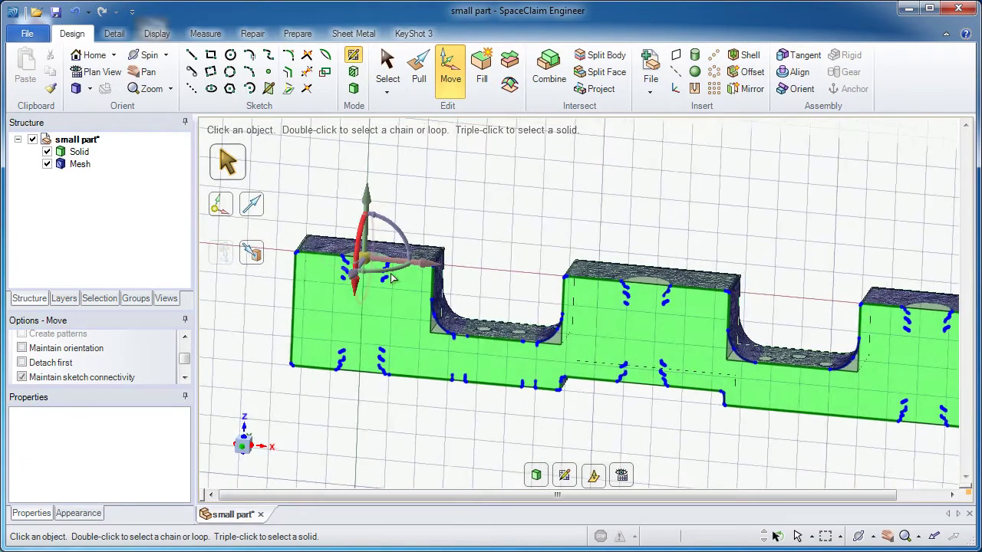
pyautogui.scroll(5, 385, 337)
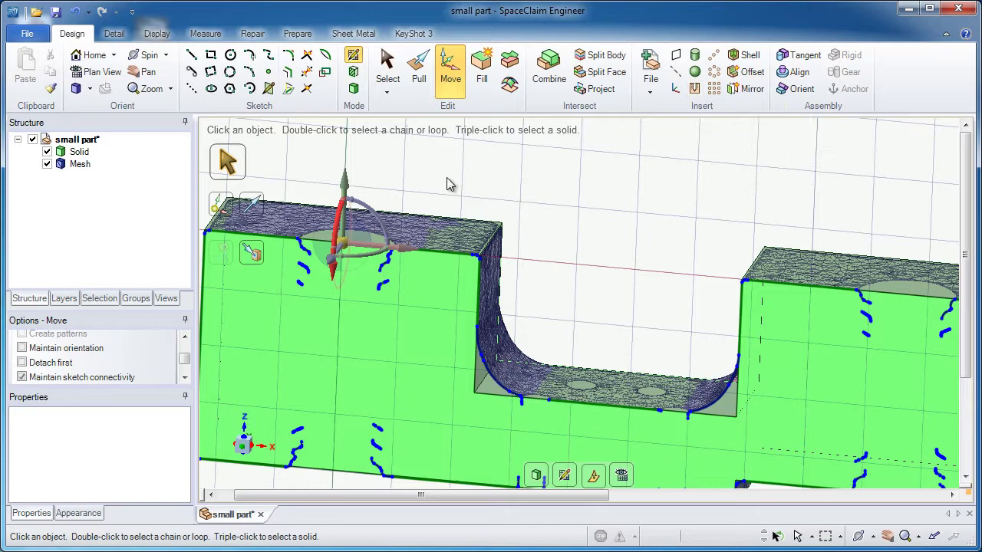
pyautogui.press('v')
pyautogui.scroll(5, 352, 369)
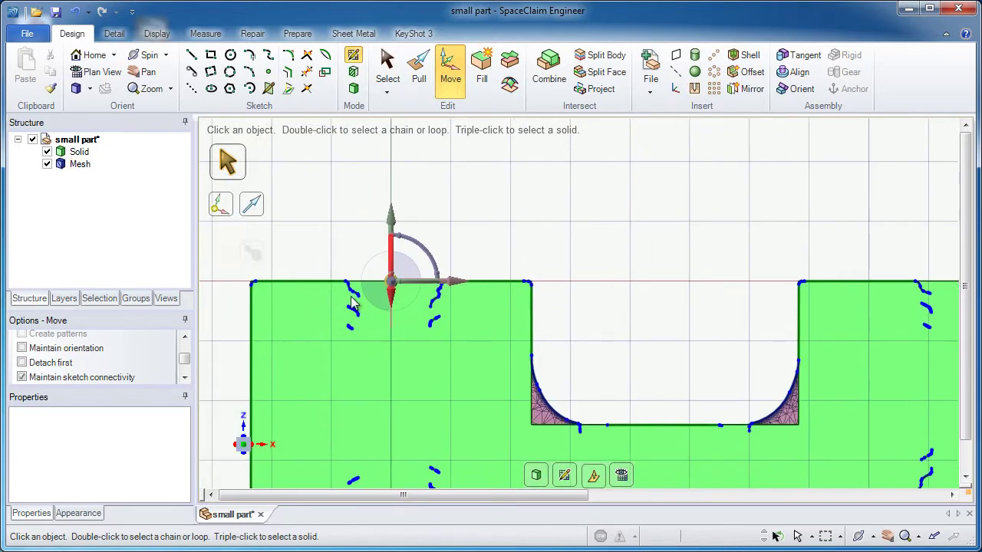
pyautogui.scroll(3, 352, 369)
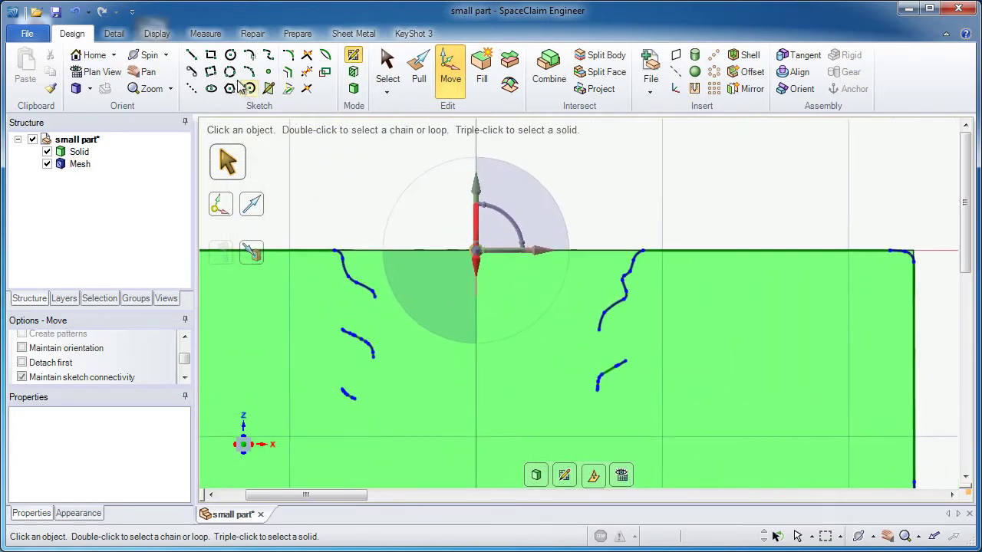
# Step: Sketch a vertical line about 0.036 in long between matching points on two adjacent thread profiles, and select it to measure the pitch
pyautogui.click(193, 57)
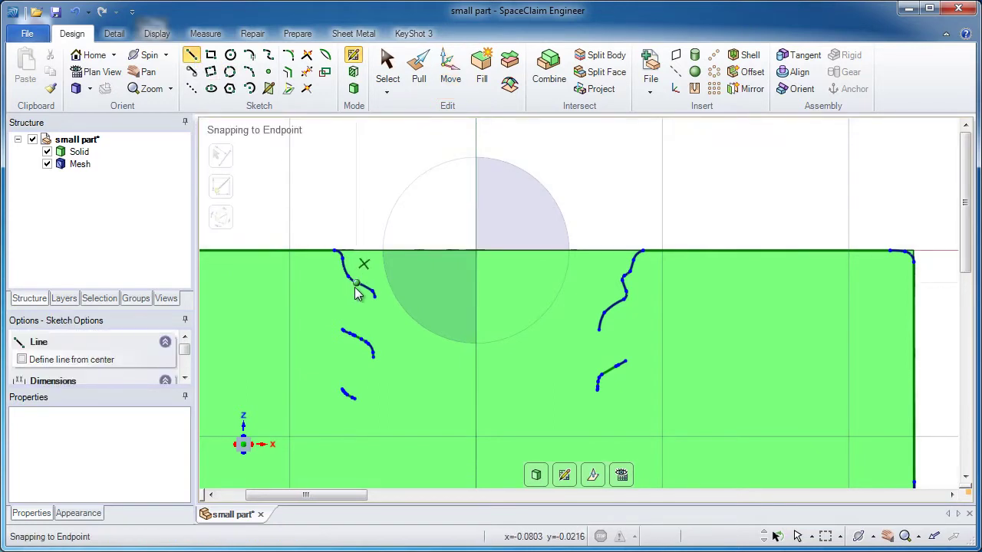
pyautogui.scroll(1, 355, 293)
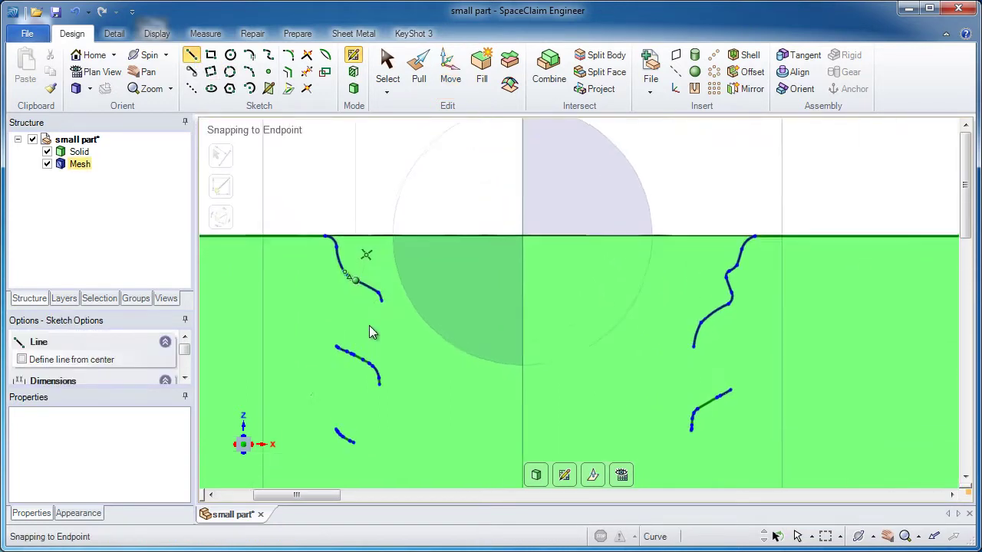
pyautogui.click(356, 283)
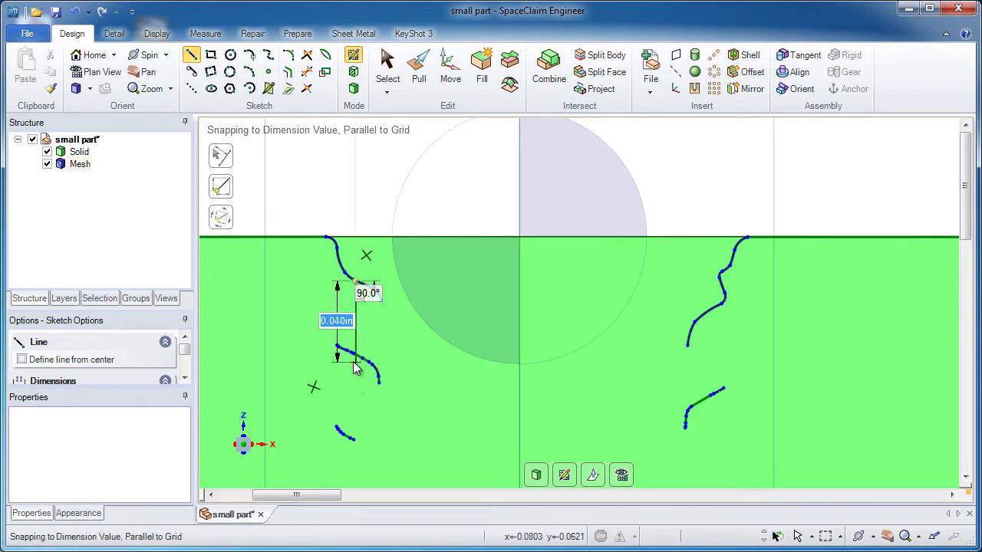
pyautogui.scroll(3, 359, 357)
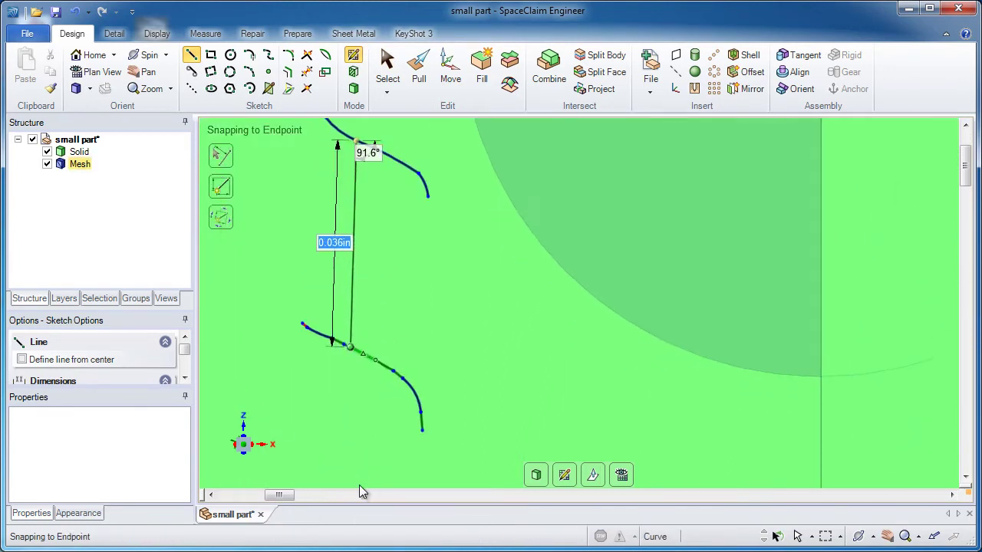
pyautogui.click(359, 358)
pyautogui.scroll(-3, 360, 353)
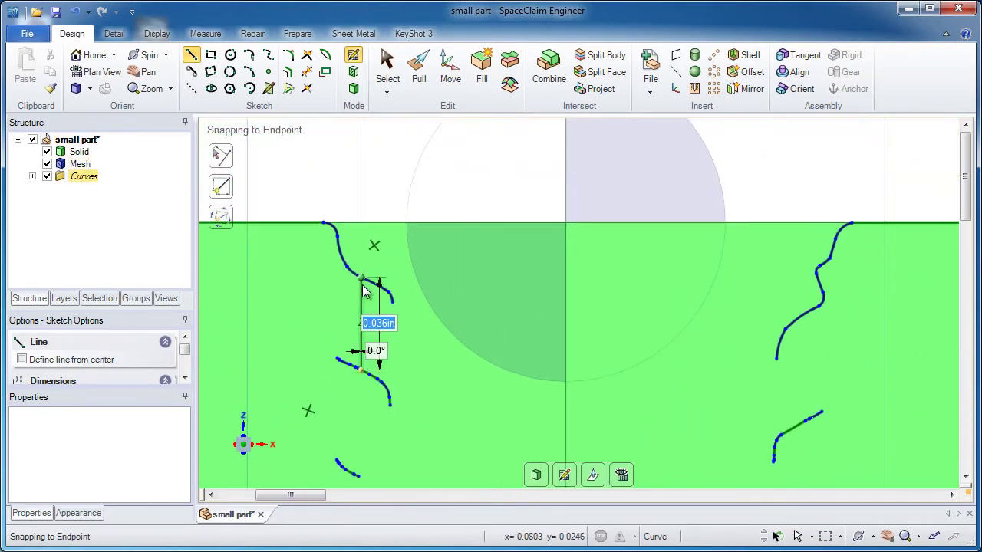
pyautogui.click(387, 68)
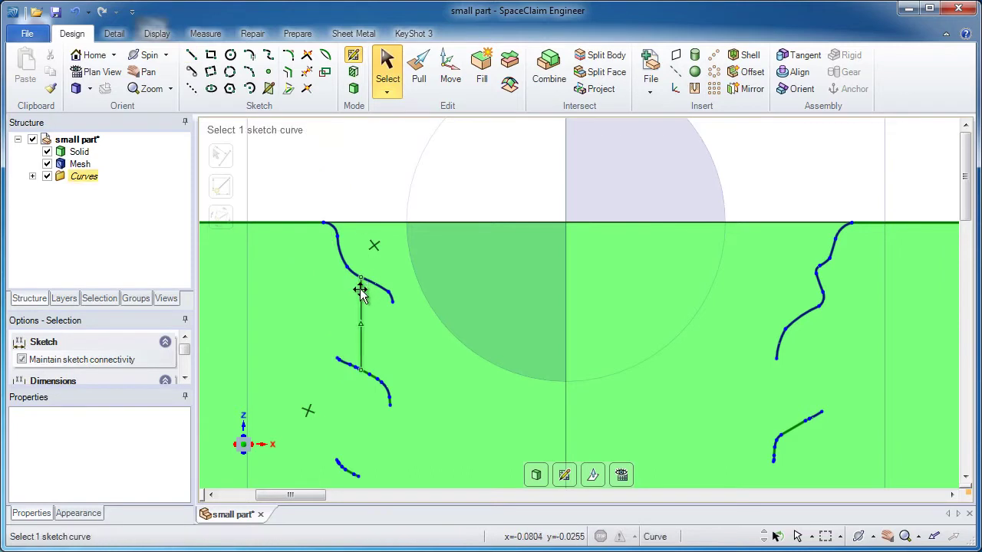
pyautogui.click(361, 294)
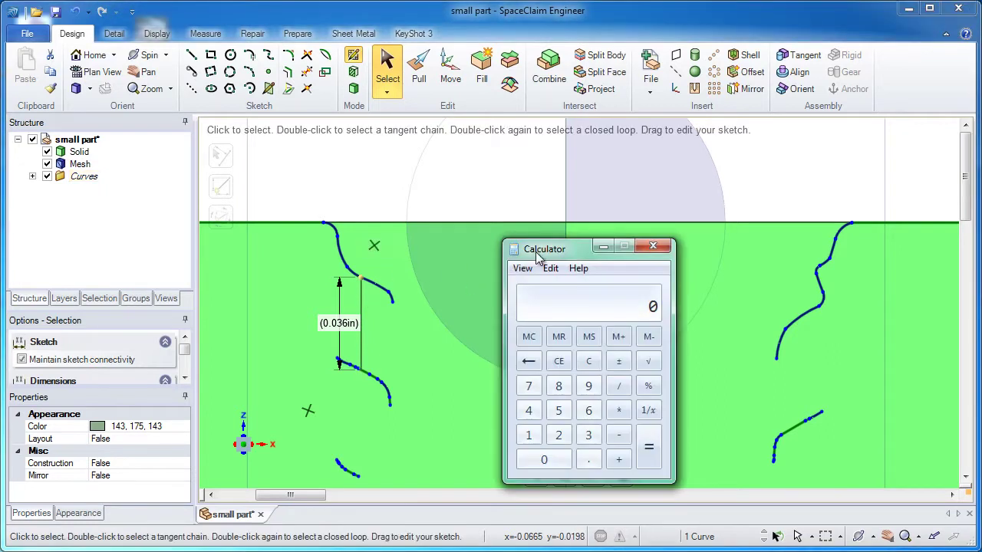
# Step: In Calculator, divide 1 by 0.036 to work out the threads per inch, and close it
pyautogui.moveTo(540, 255); pyautogui.dragTo(537, 221)
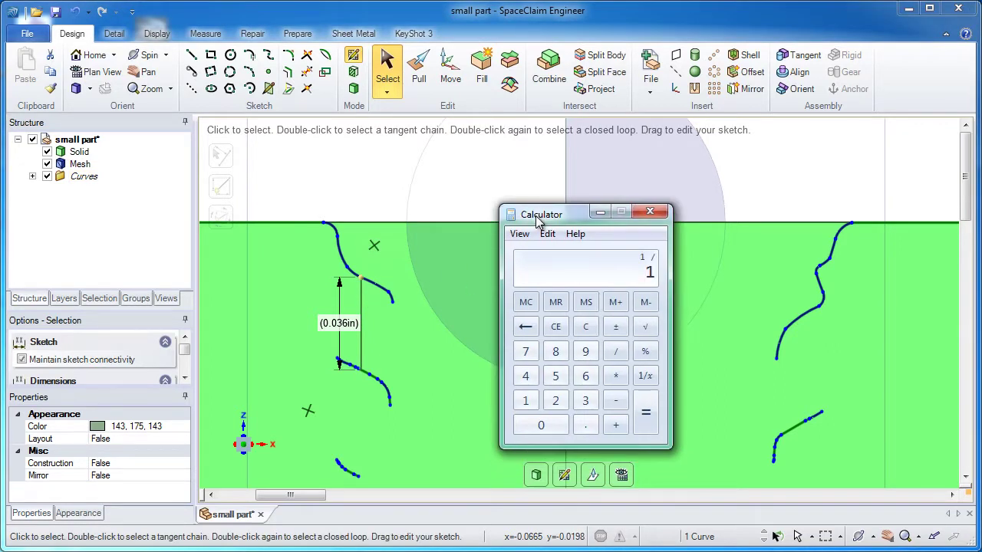
pyautogui.write('36')
pyautogui.press('Return')
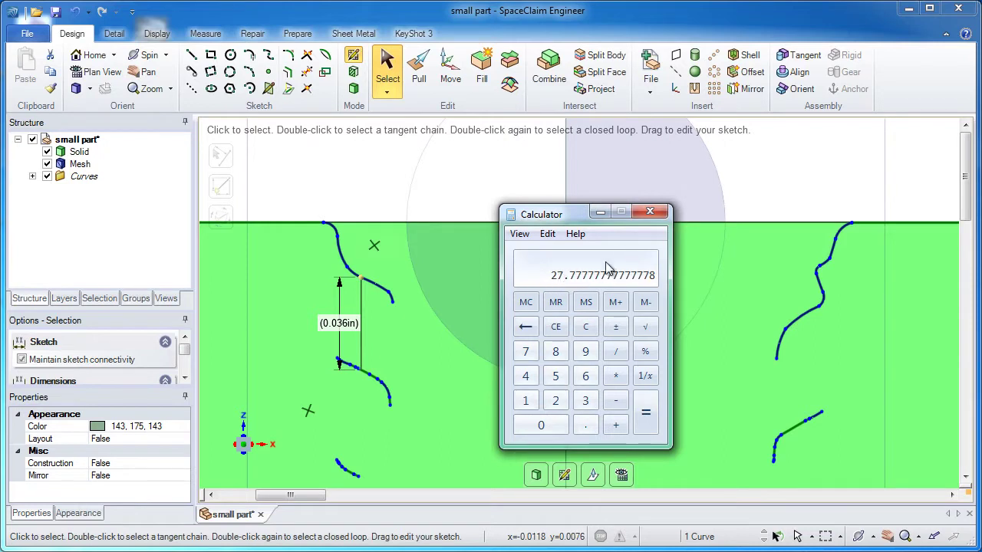
pyautogui.click(661, 217)
# Step: Delete the pitch measuring line from the section sketch and return to 3D mode
pyautogui.moveTo(627, 232)
pyautogui.mouseDown(button='middle')
pyautogui.moveTo(598, 253)
pyautogui.moveTo(594, 269)
pyautogui.mouseUp(button='middle')
pyautogui.keyDown('ctrl'); pyautogui.moveTo(595, 268); pyautogui.dragTo(590, 232, button='middle'); pyautogui.keyUp('ctrl')
pyautogui.click(314, 338)
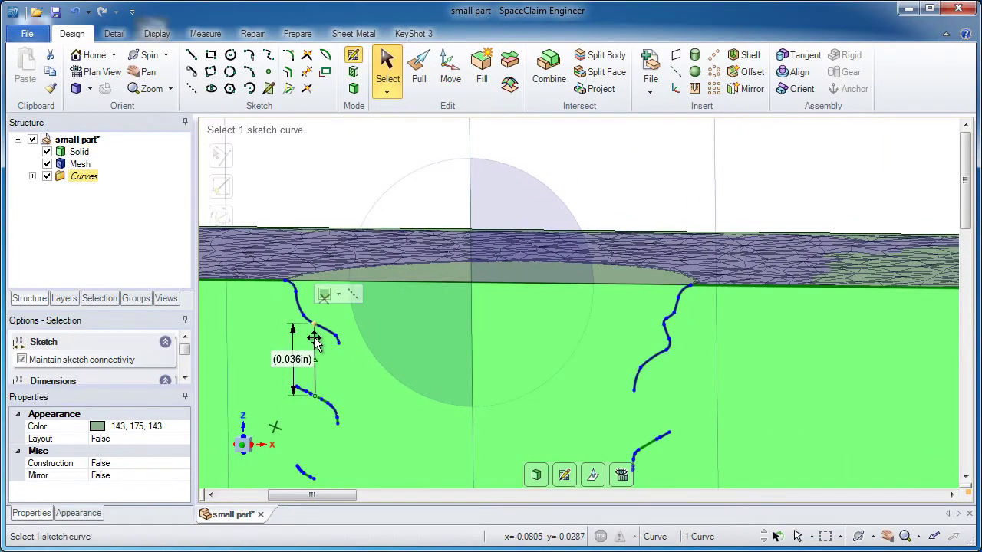
pyautogui.press('Delete')
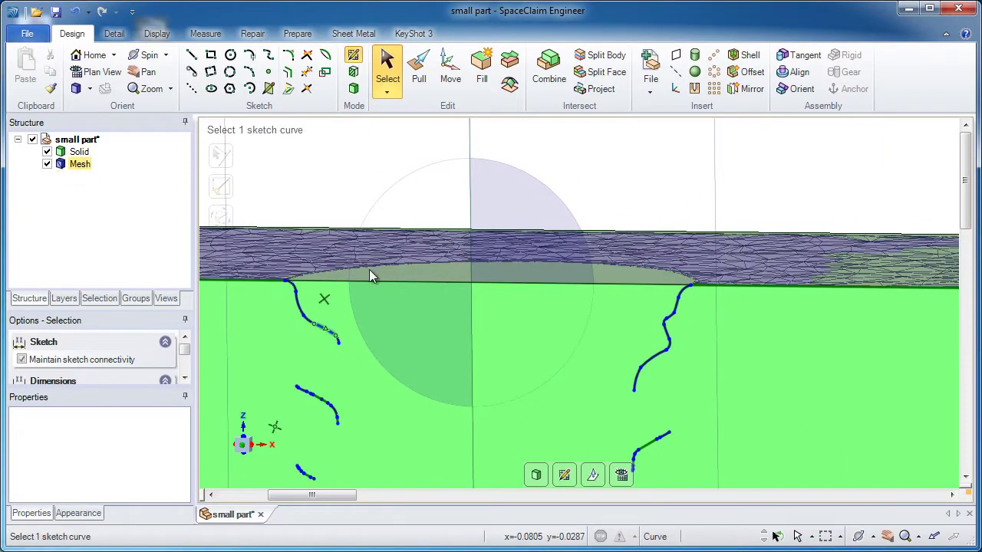
pyautogui.click(536, 477)
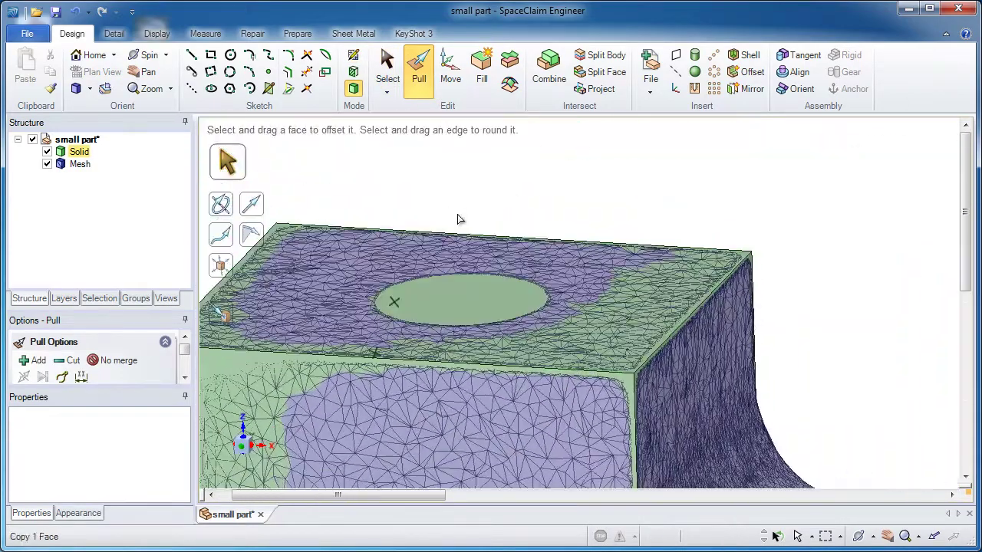
pyautogui.click(460, 220)
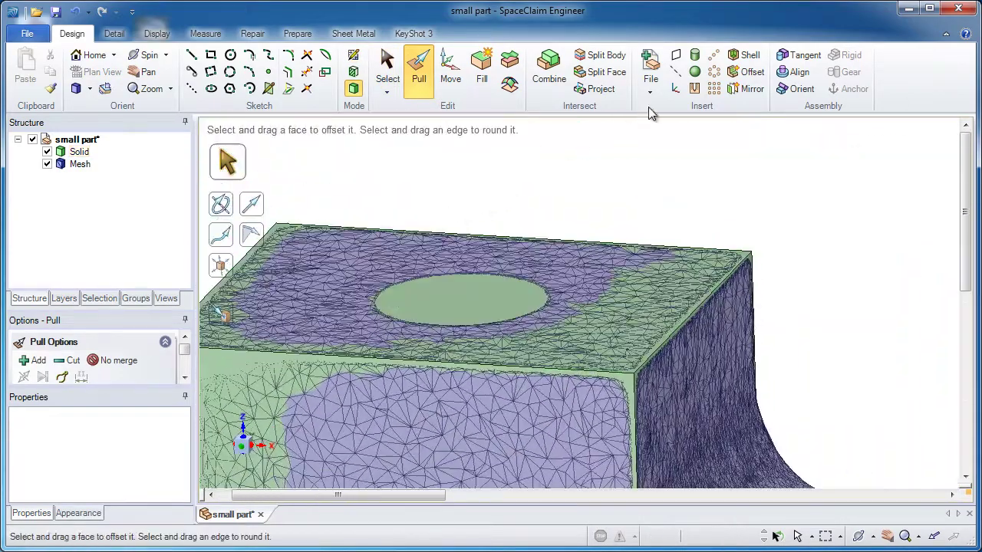
# Step: Create a tapped UNC 10 - 24 standard hole in the left end block's top face, near the mesh hole's centre
pyautogui.click(695, 89)
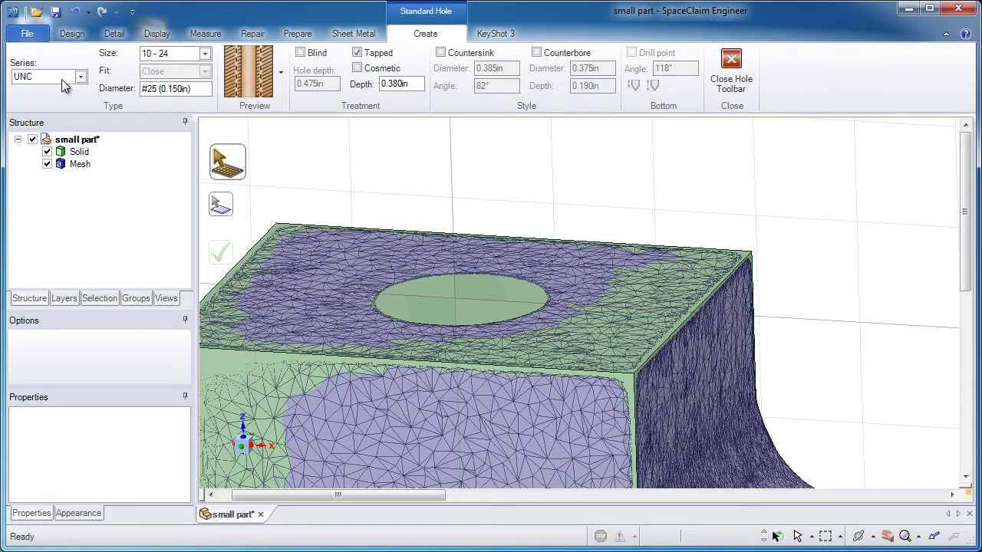
pyautogui.click(204, 55)
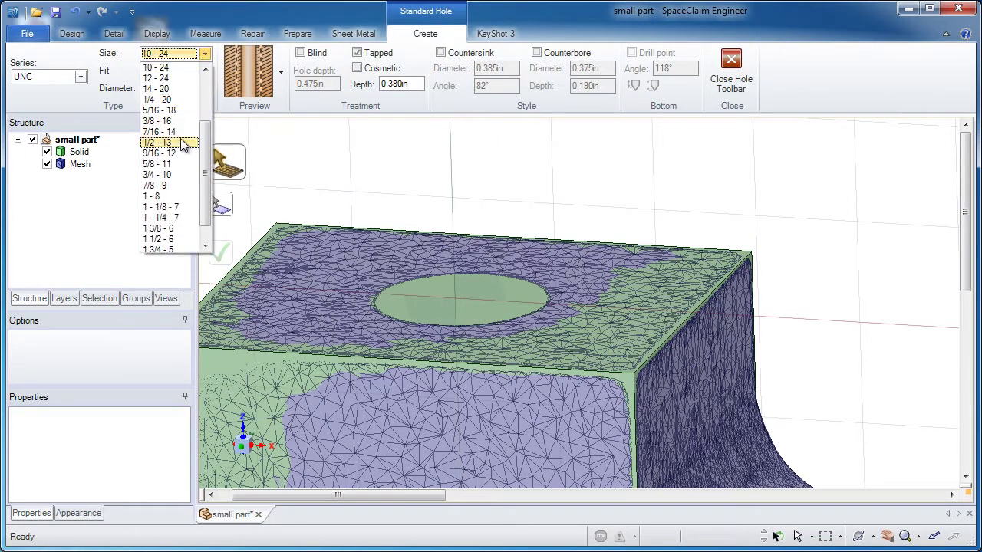
pyautogui.click(172, 67)
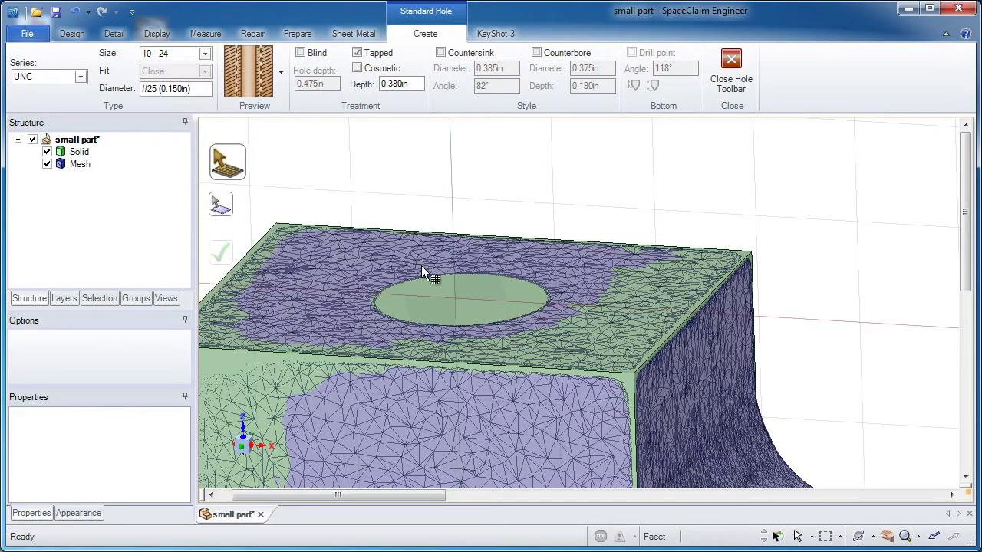
pyautogui.click(464, 293)
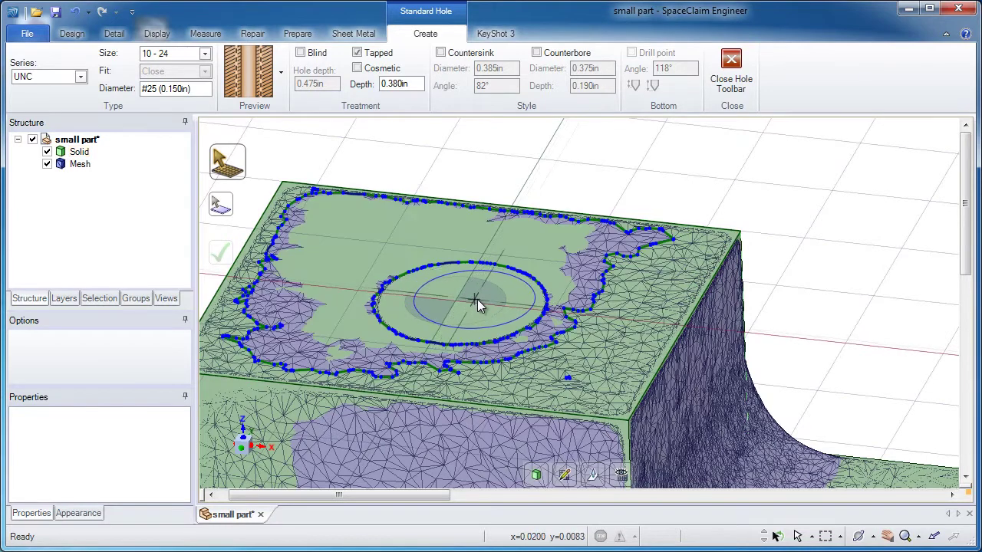
pyautogui.click(479, 302)
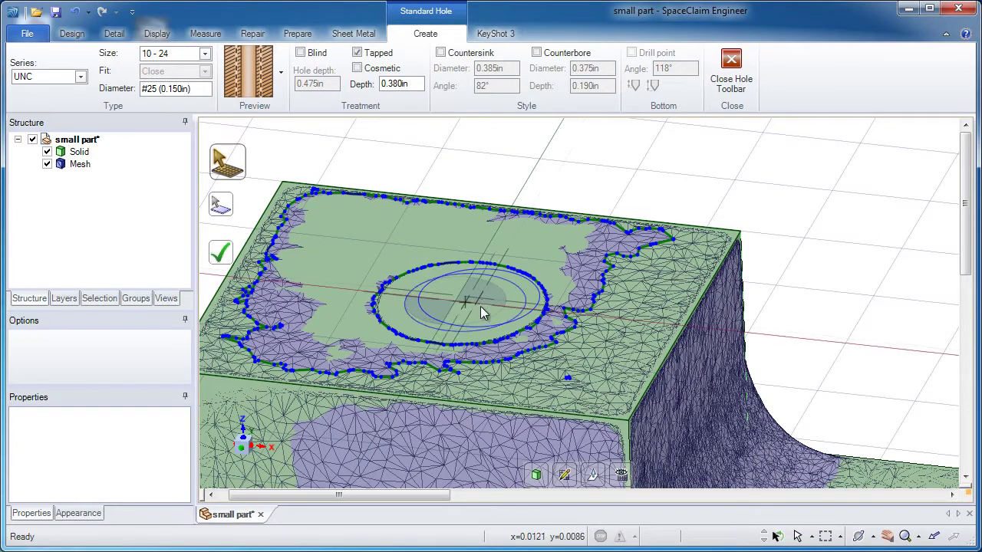
pyautogui.click(224, 258)
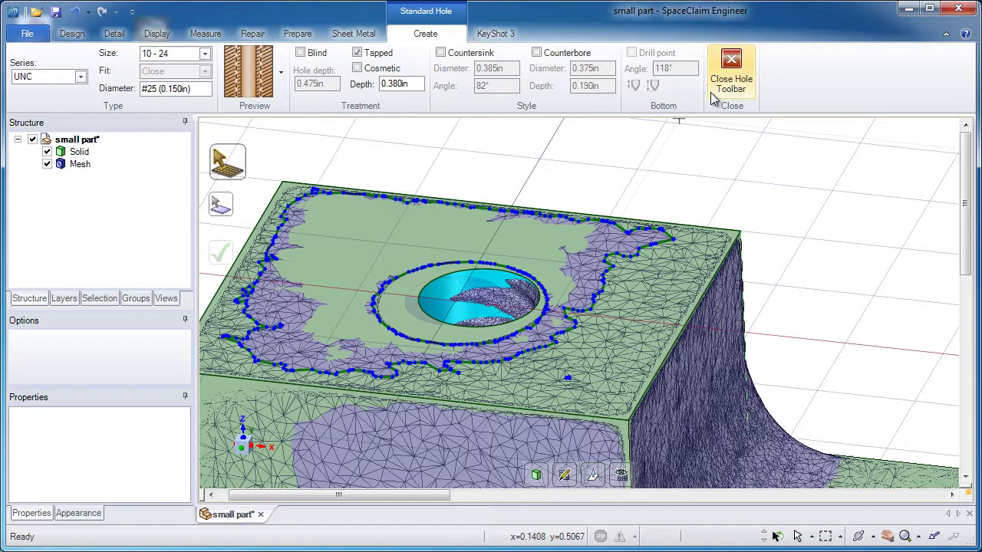
pyautogui.click(729, 77)
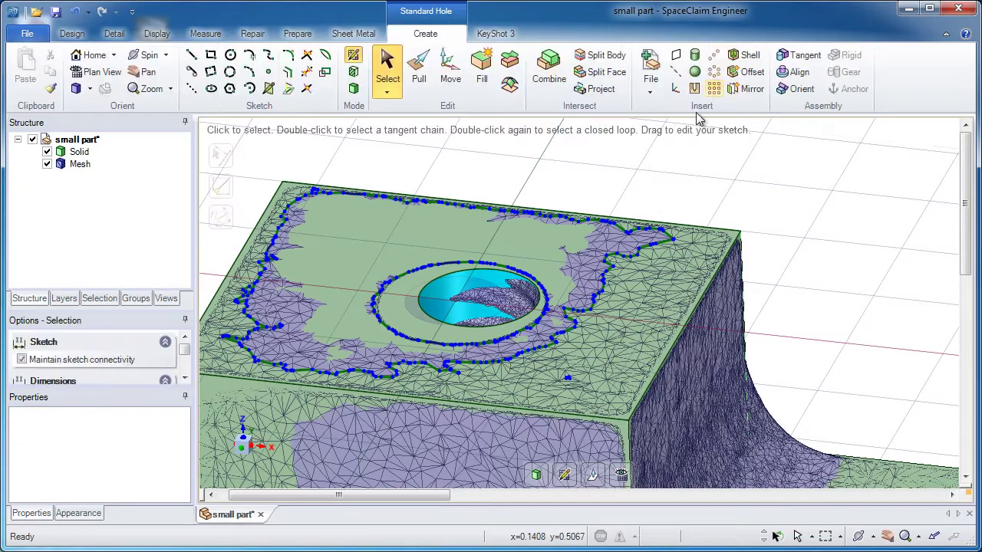
# Step: In 3D mode, move the tapped hole along X up to the mesh hole using Move with Up To
pyautogui.click(450, 67)
pyautogui.moveTo(469, 200); pyautogui.dragTo(518, 289, button='middle')
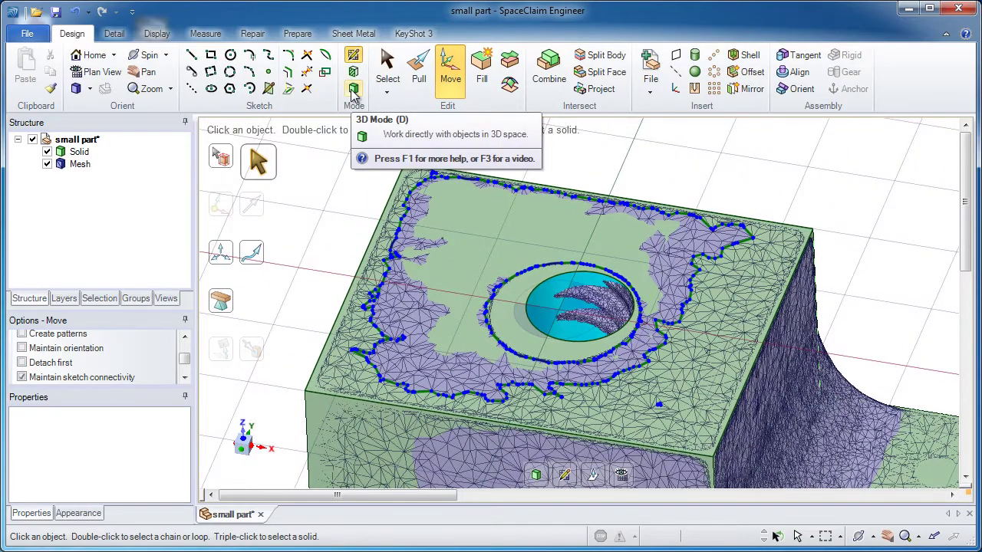
pyautogui.click(353, 90)
pyautogui.click(544, 309)
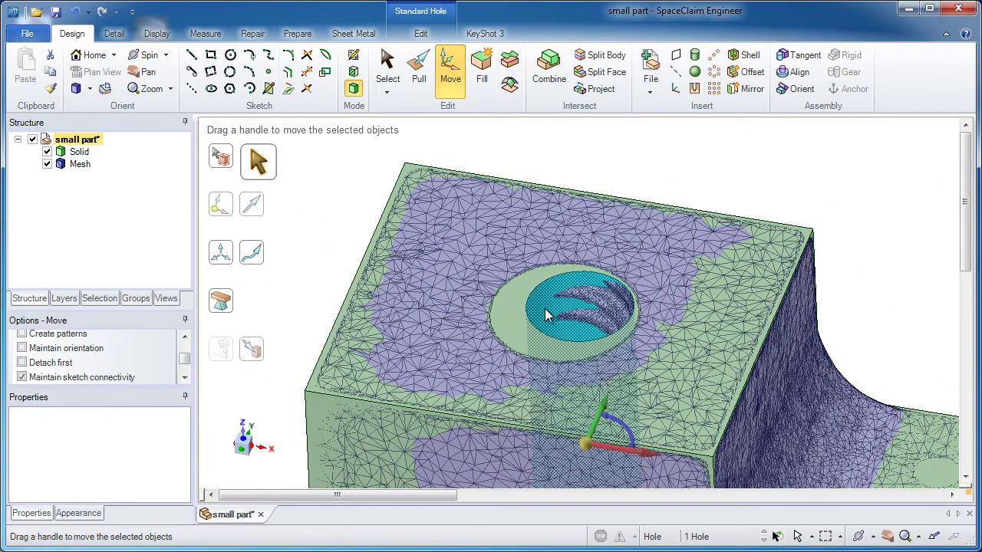
pyautogui.click(608, 453)
pyautogui.click(654, 403)
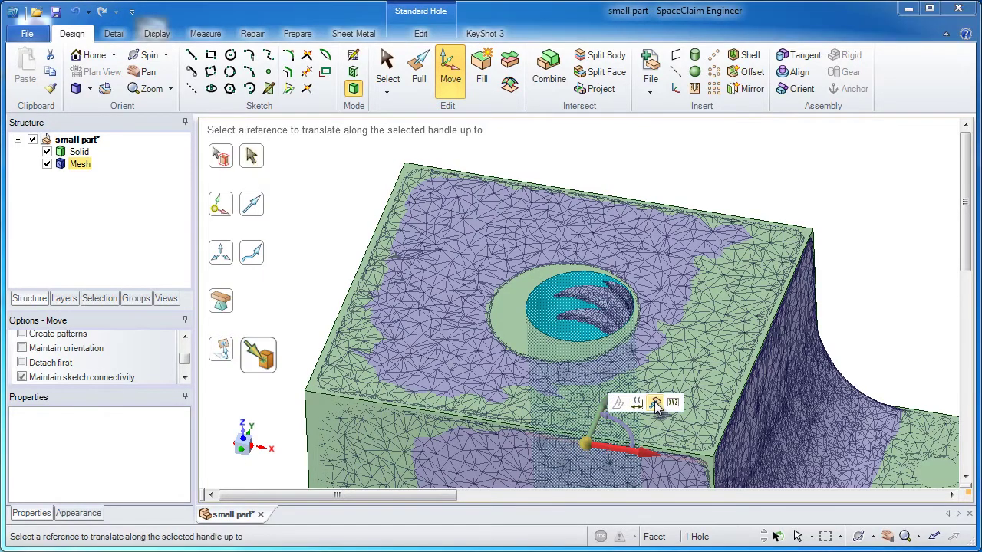
pyautogui.click(508, 319)
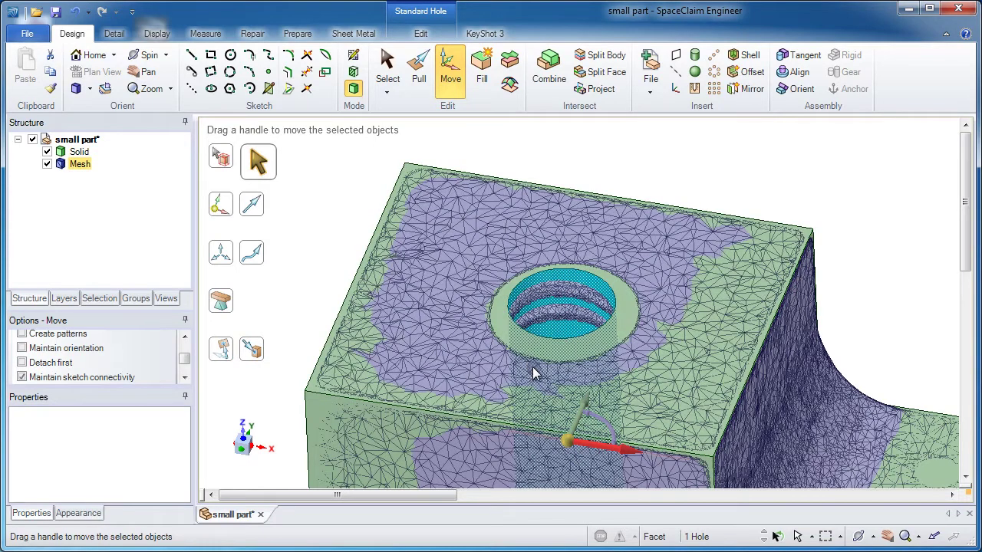
# Step: Move the tapped hole along Y up to the mesh hole using Up To, and clear the selection
pyautogui.click(582, 409)
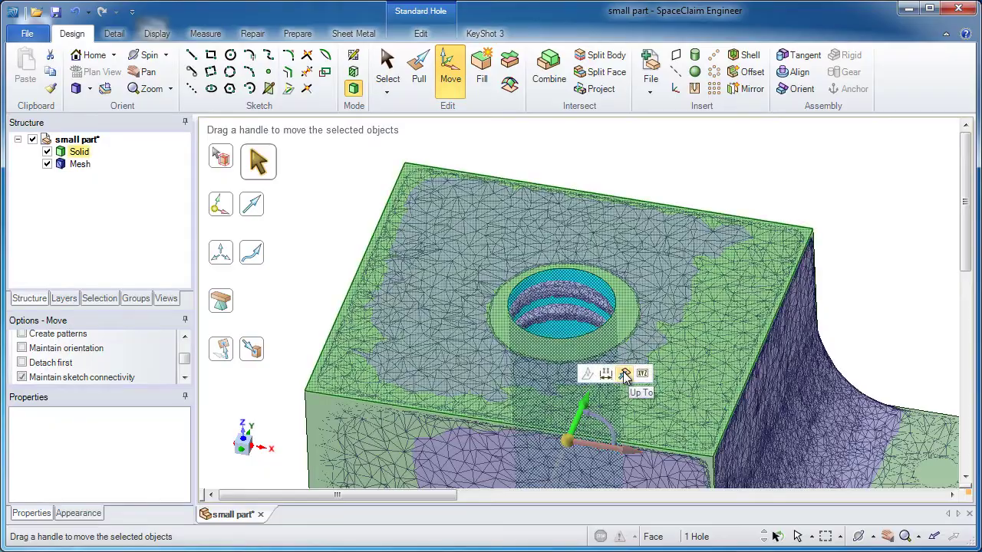
pyautogui.click(625, 375)
pyautogui.press('Escape')
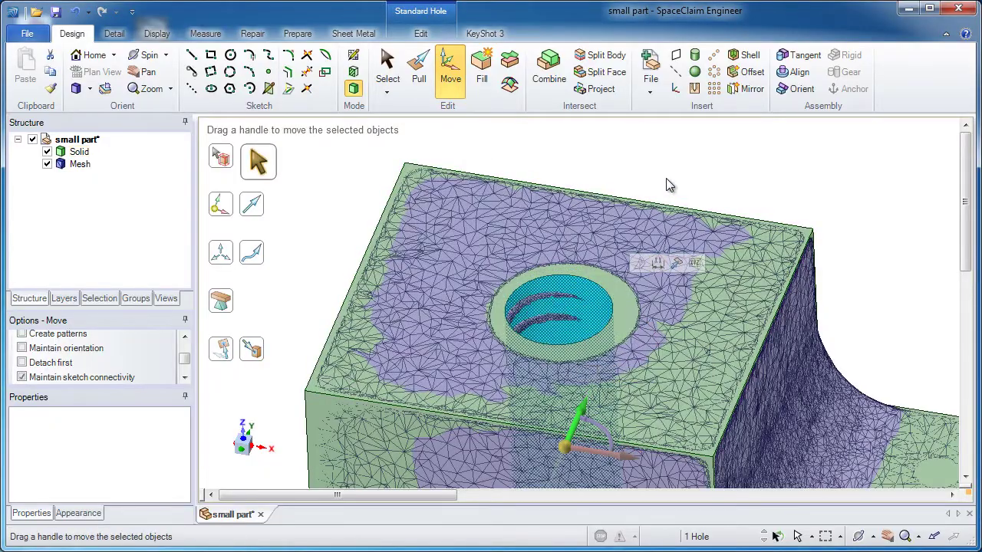
pyautogui.click(666, 184)
pyautogui.moveTo(666, 185); pyautogui.dragTo(594, 336, button='middle')
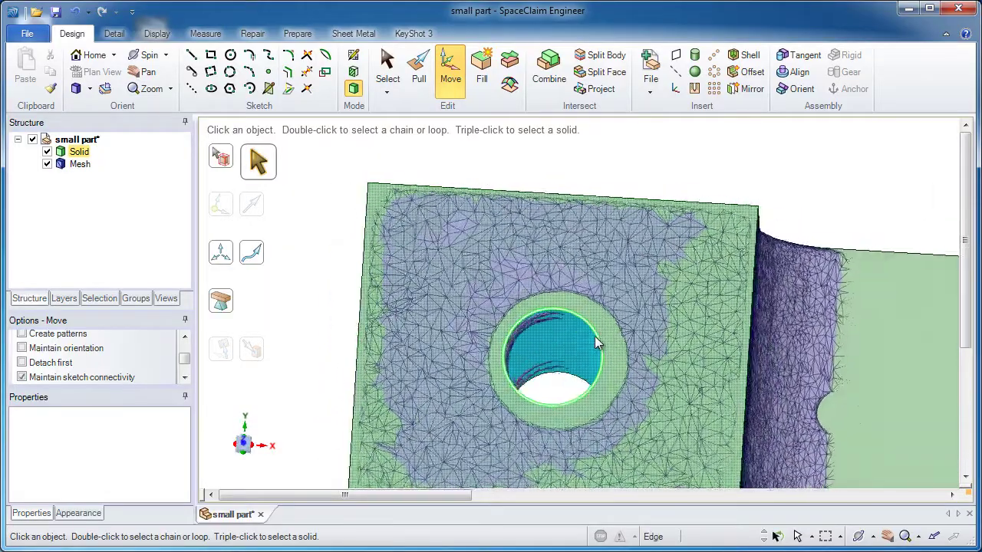
# Step: Start a section sketch on the floor of the first pocket and lower its plane so it cuts through the six small mesh holes
pyautogui.scroll(-4, 594, 336)
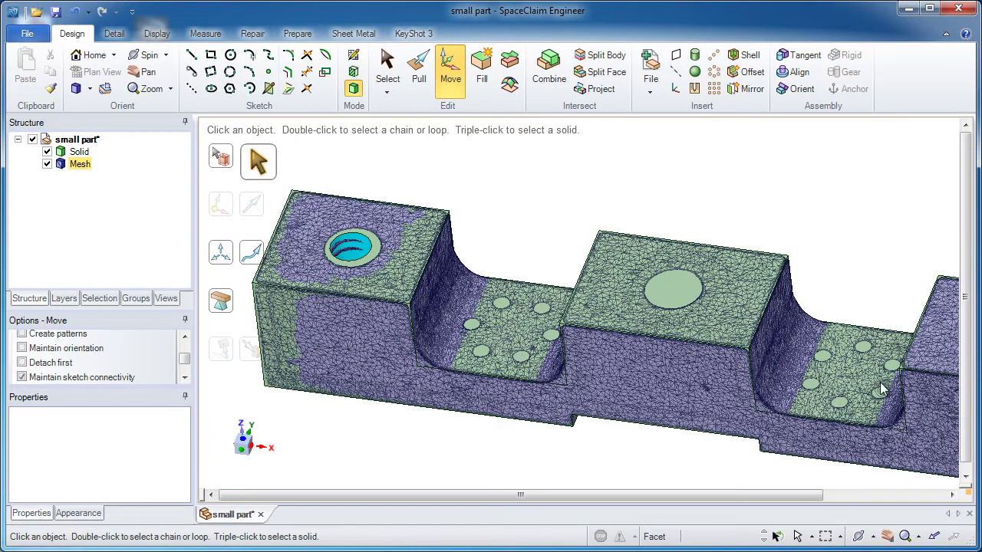
pyautogui.click(540, 306)
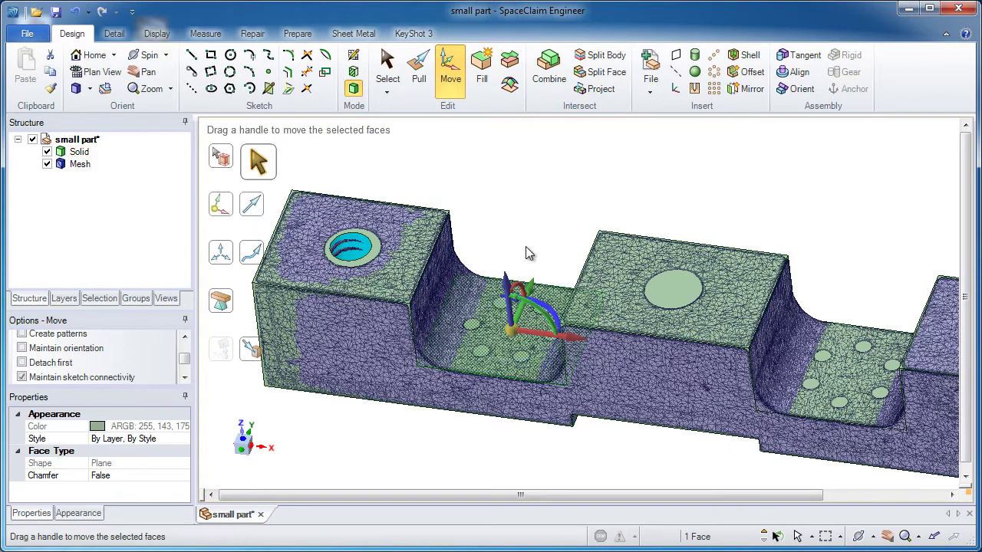
pyautogui.click(352, 58)
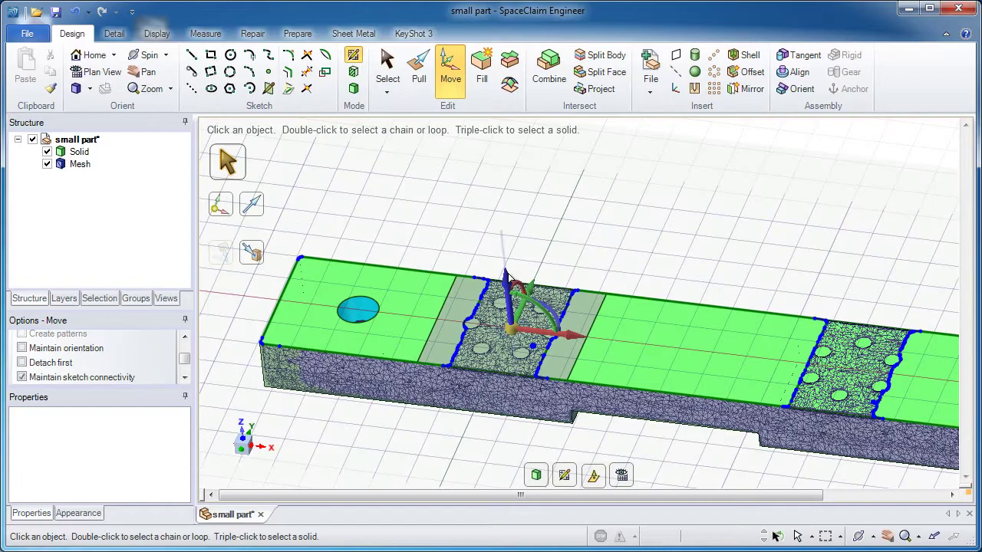
pyautogui.moveTo(506, 276); pyautogui.dragTo(467, 319)
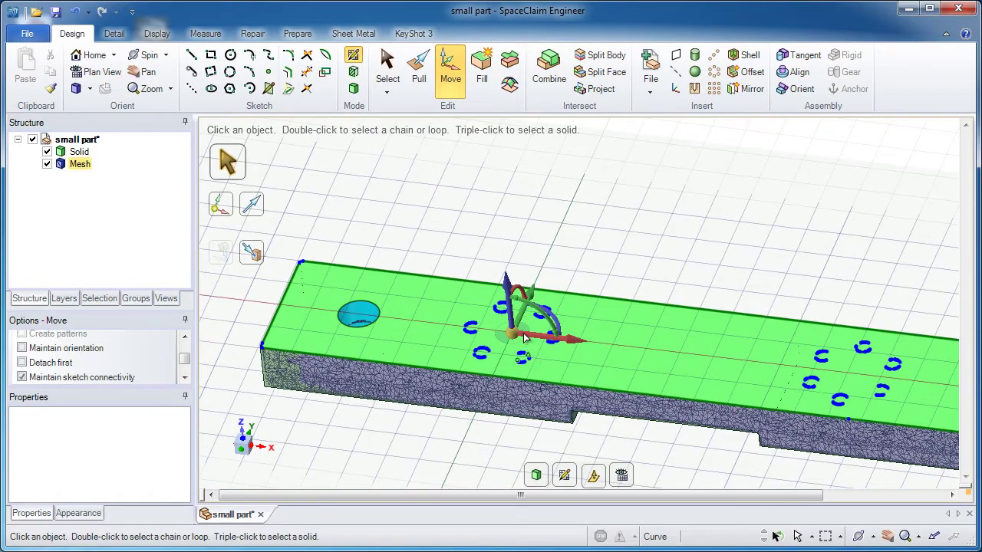
pyautogui.press('v')
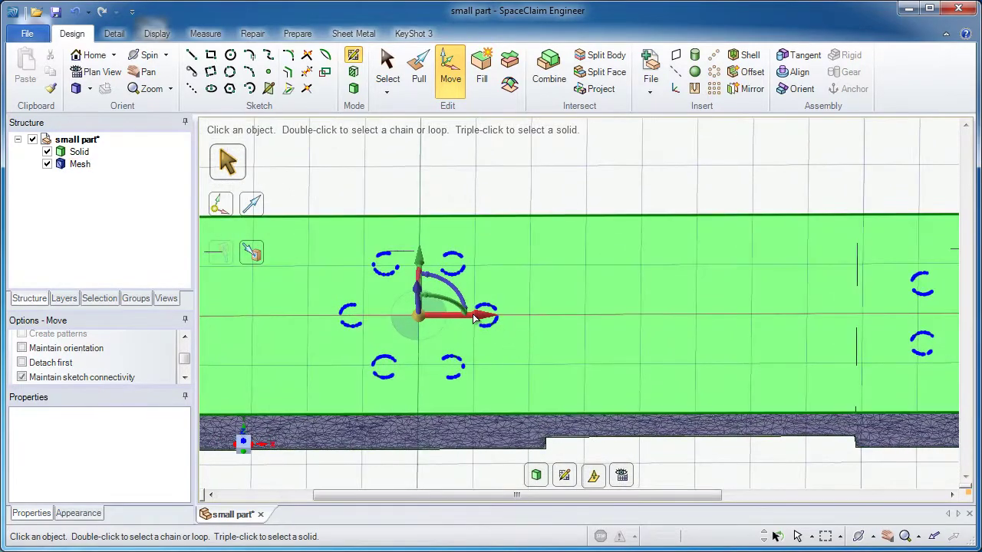
pyautogui.keyDown('shift'); pyautogui.moveTo(473, 318); pyautogui.dragTo(586, 305, button='middle'); pyautogui.keyUp('shift')
pyautogui.keyDown('ctrl'); pyautogui.moveTo(585, 304); pyautogui.dragTo(550, 321, button='middle'); pyautogui.keyUp('ctrl')
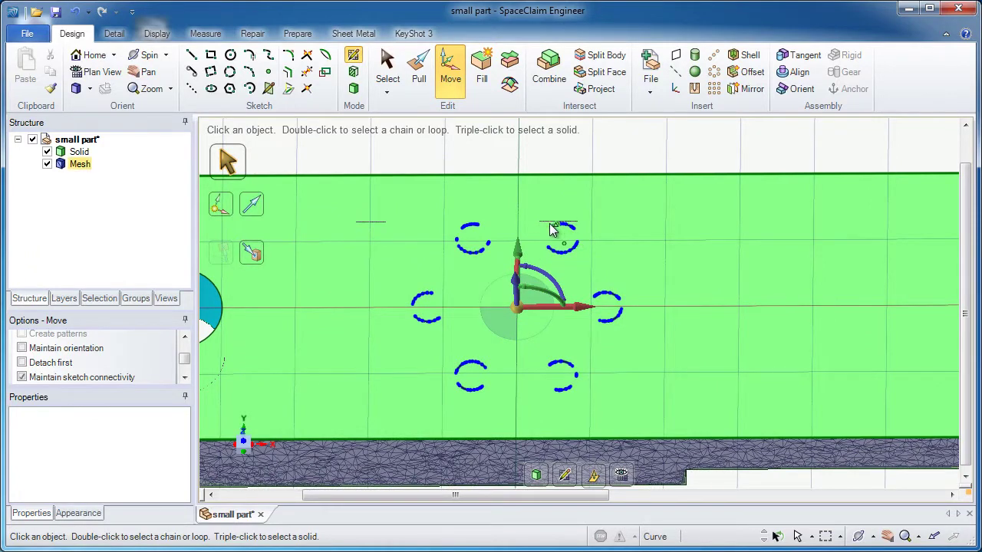
pyautogui.keyDown('ctrl'); pyautogui.moveTo(574, 234); pyautogui.dragTo(551, 214, button='middle'); pyautogui.keyUp('ctrl')
pyautogui.moveTo(813, 280)
pyautogui.keyDown('shift'); pyautogui.mouseDown(button='middle')
pyautogui.moveTo(399, 283)
pyautogui.moveTo(815, 284)
pyautogui.mouseUp(button='middle'); pyautogui.keyUp('shift')
pyautogui.scroll(1, 581, 302)
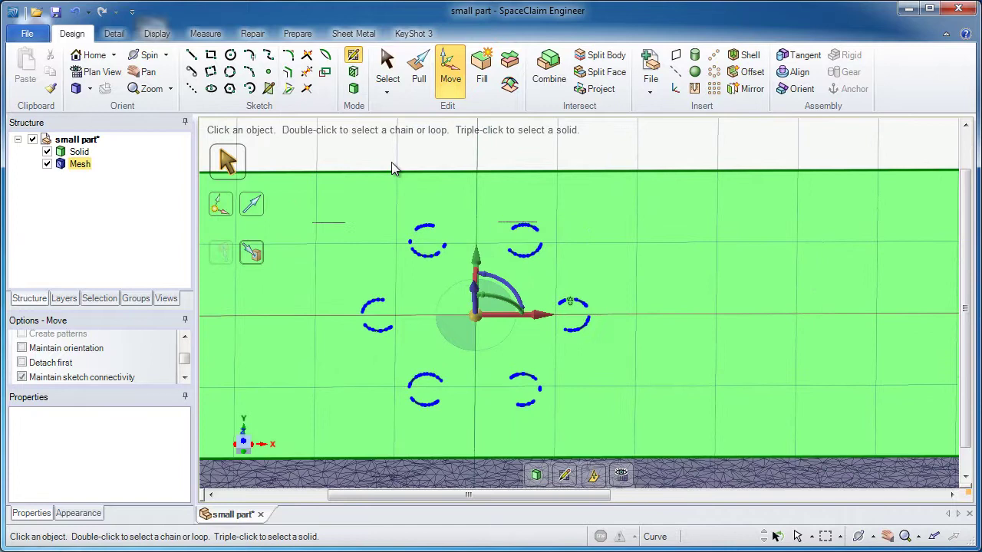
# Step: Trace three alternate small mesh holes with three-point circles about 0.055 in in diameter, snapping to the mesh section points
pyautogui.click(230, 73)
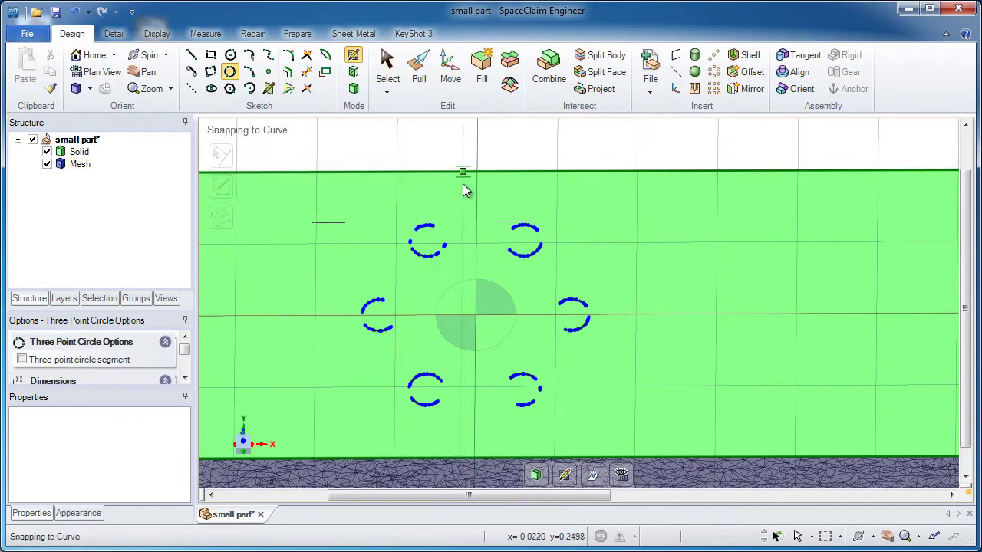
pyautogui.click(414, 226)
pyautogui.click(415, 252)
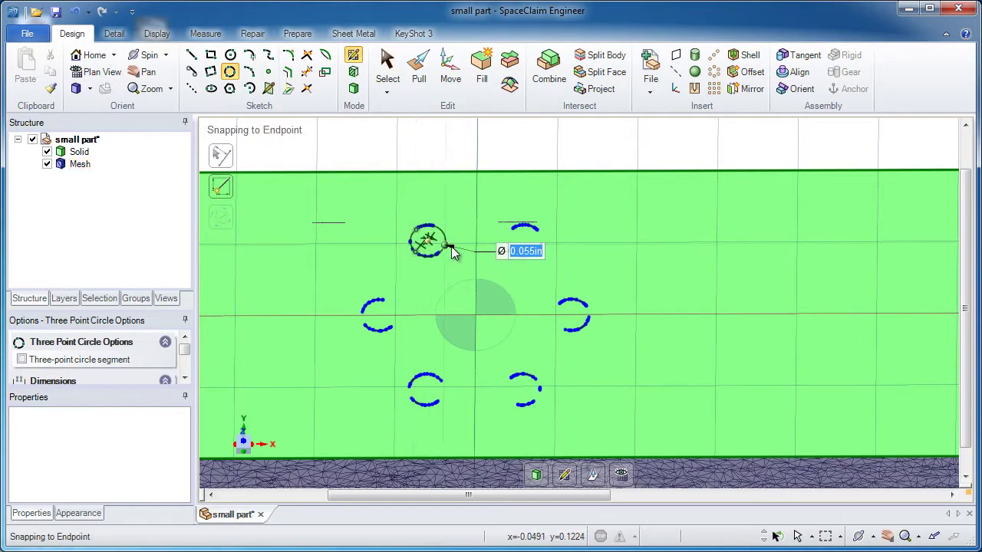
pyautogui.click(451, 254)
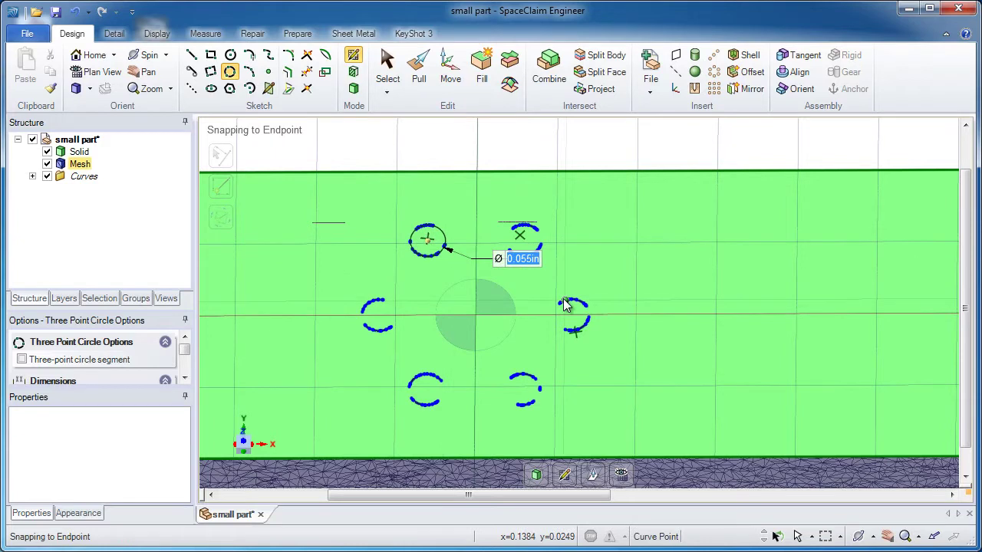
pyautogui.click(563, 298)
pyautogui.click(580, 326)
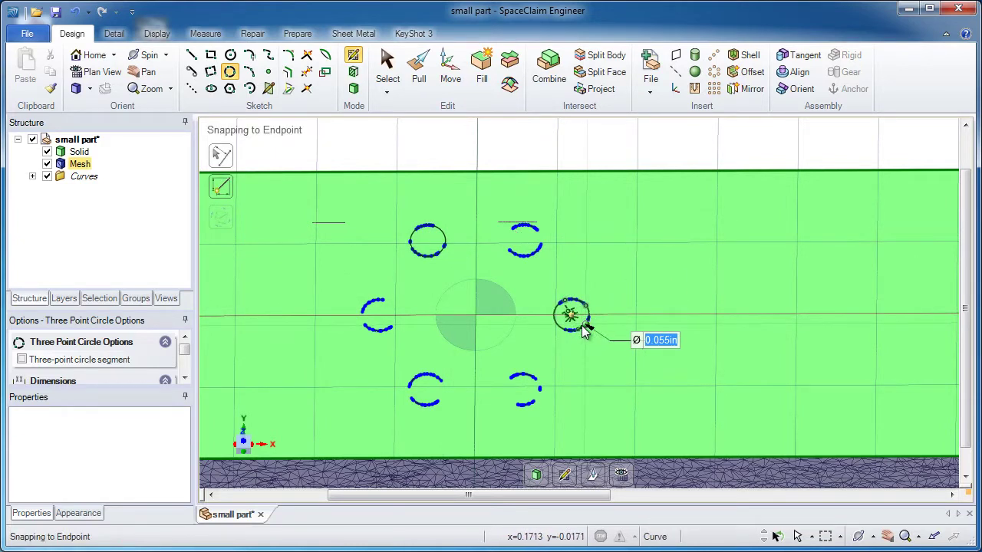
pyautogui.press('Return')
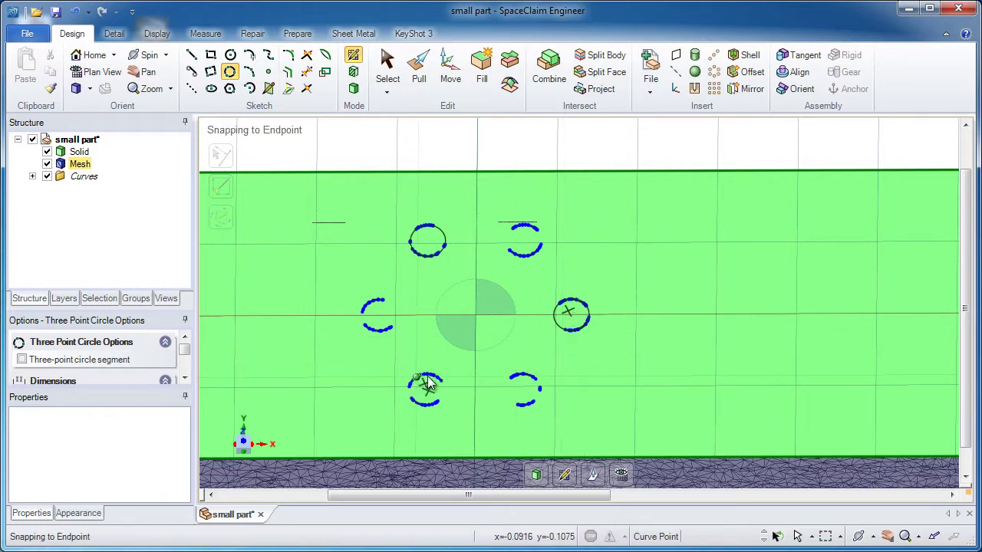
pyautogui.click(427, 380)
pyautogui.click(433, 409)
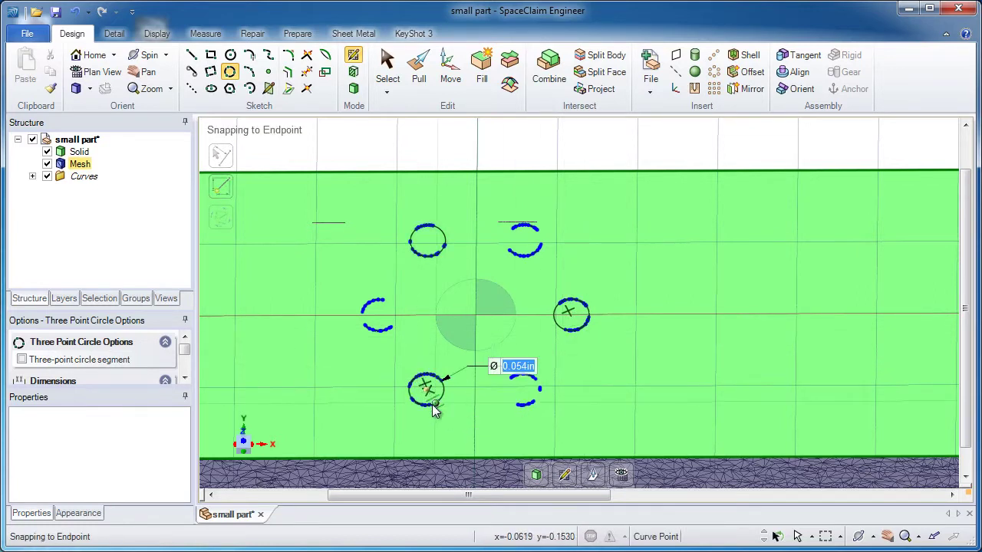
# Step: Sketch a three-point pitch circle about 0.299 in in diameter through the centres of the three small circles
pyautogui.click(230, 73)
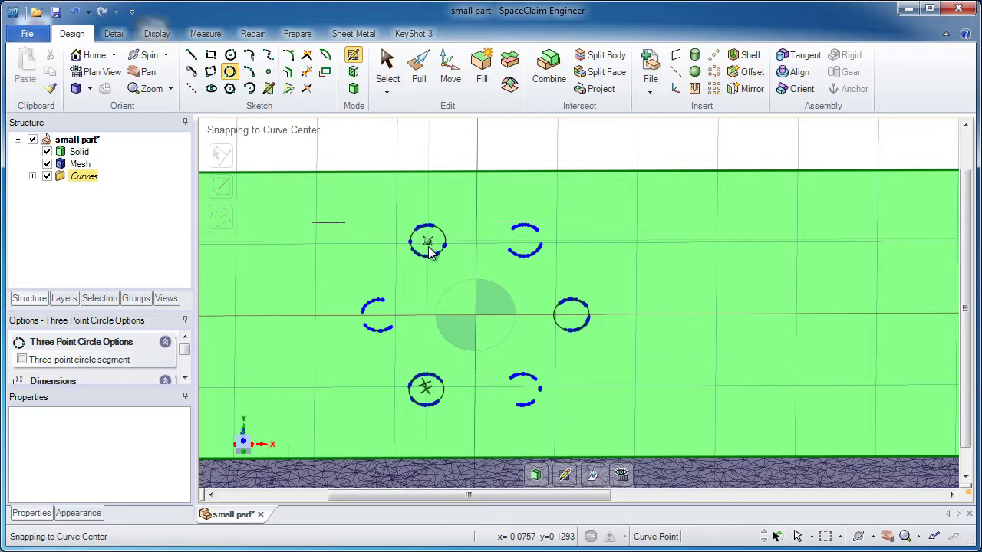
pyautogui.click(427, 241)
pyautogui.click(571, 316)
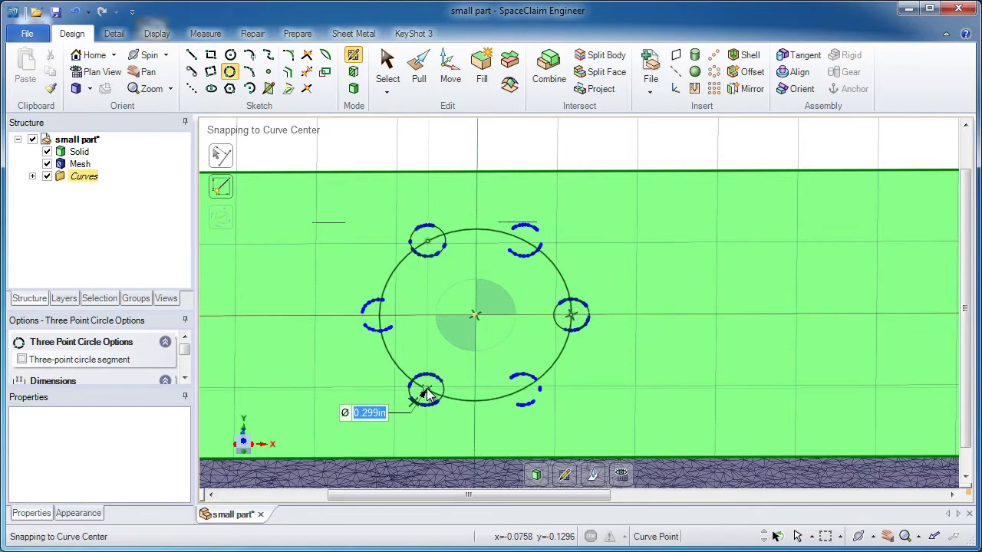
pyautogui.click(427, 392)
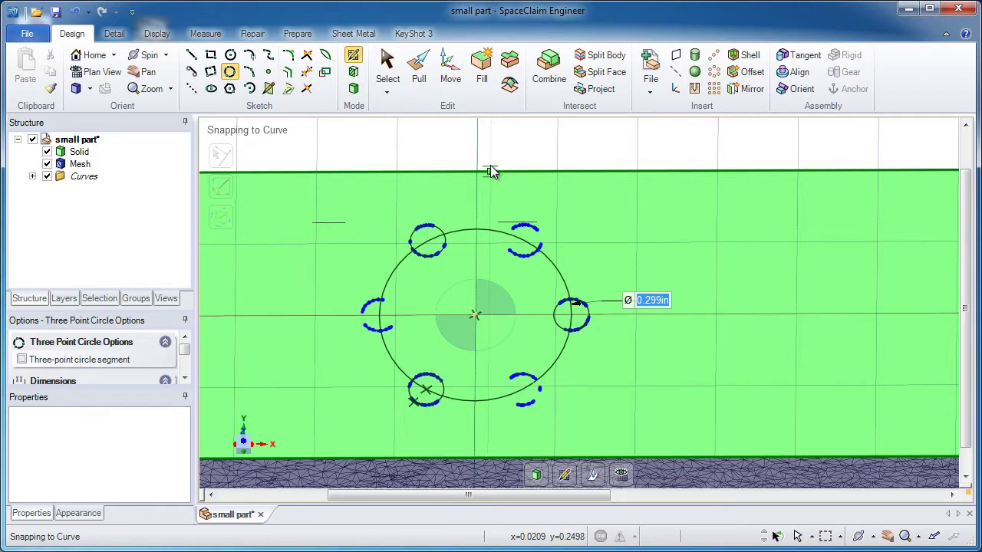
# Step: Select the three small circles for Move and anchor the move handle at the pitch circle's centre
pyautogui.click(387, 65)
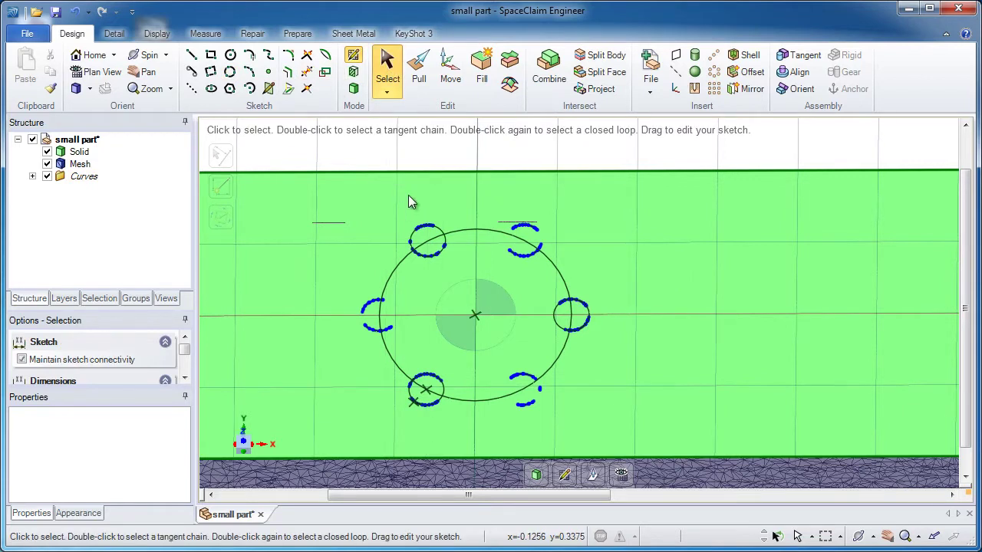
pyautogui.click(441, 236)
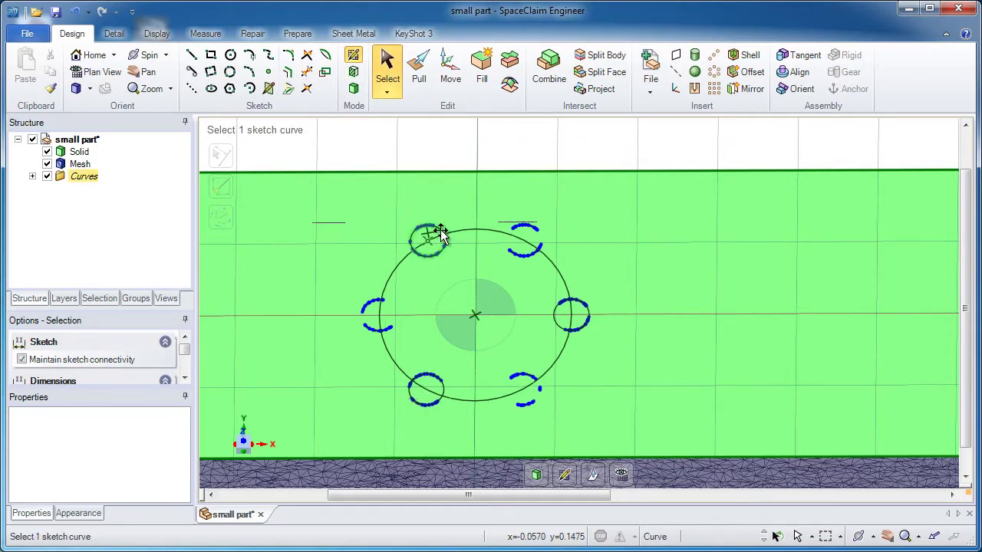
pyautogui.click(441, 236)
pyautogui.keyDown('ctrl'); pyautogui.click(572, 315); pyautogui.keyUp('ctrl')
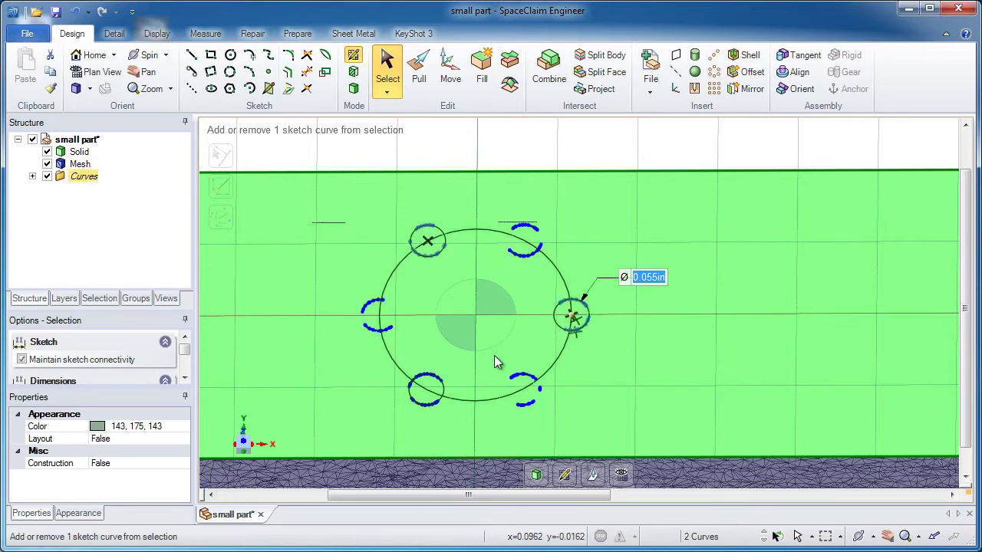
pyautogui.keyDown('ctrl'); pyautogui.click(441, 392); pyautogui.keyUp('ctrl')
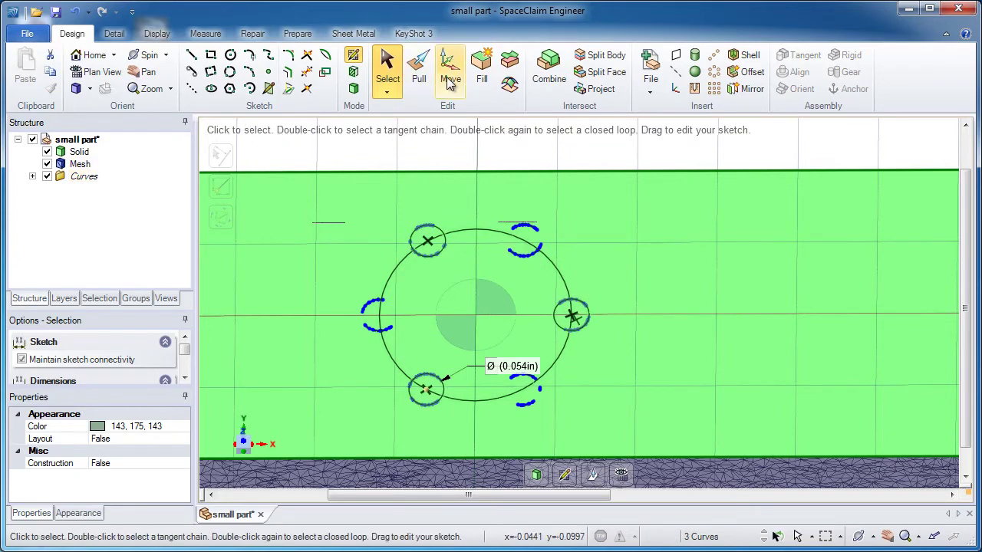
pyautogui.click(450, 80)
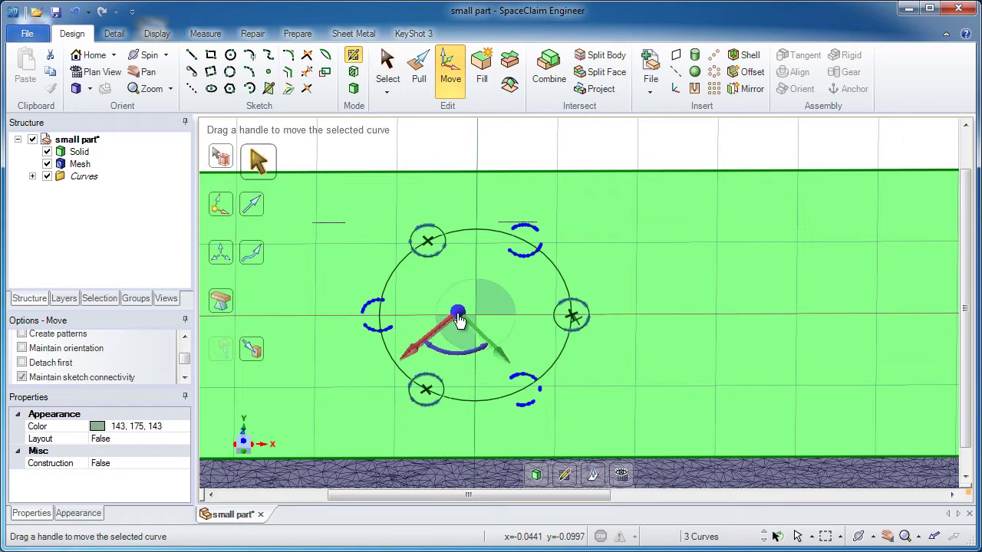
pyautogui.moveTo(458, 319); pyautogui.dragTo(471, 325)
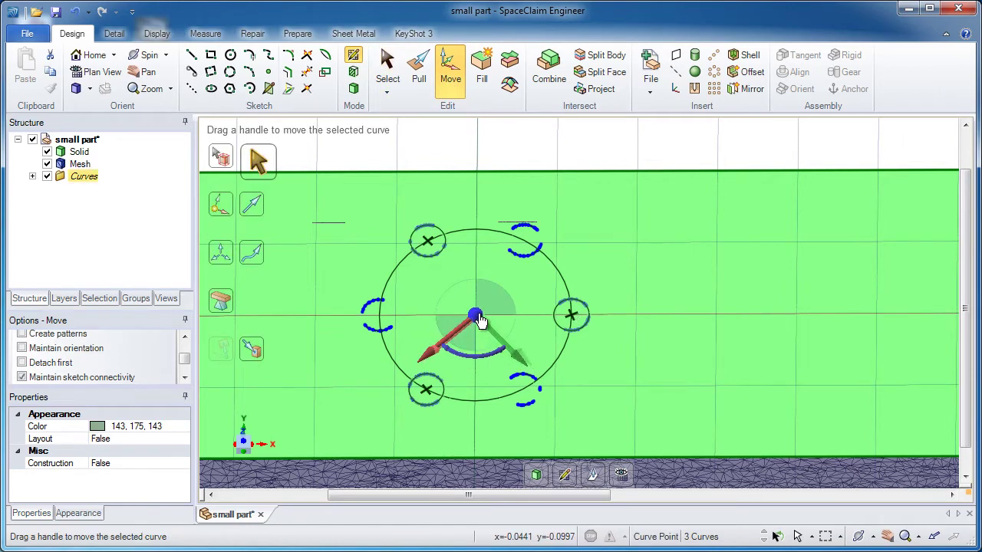
# Step: Copy the three small circles by rotating them 300° about the pitch circle's centre onto the remaining mesh holes, and clear the selection
pyautogui.press('ctrl')
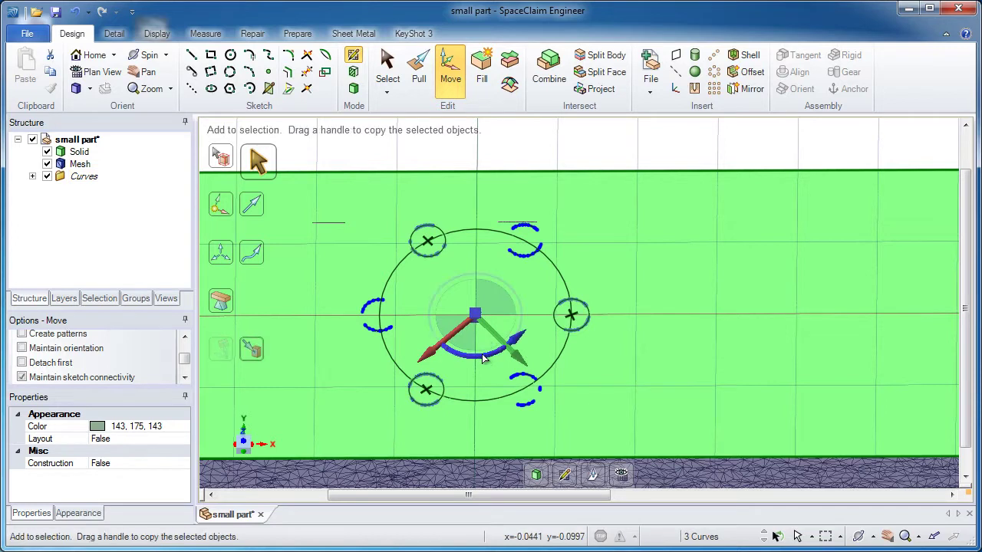
pyautogui.keyDown('ctrl'); pyautogui.moveTo(478, 358); pyautogui.dragTo(426, 353); pyautogui.keyUp('ctrl')
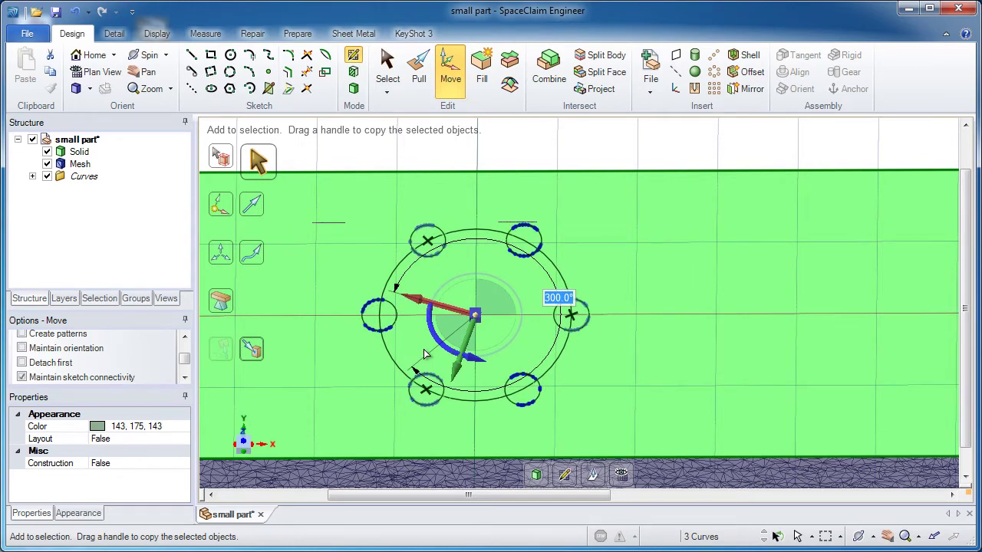
pyautogui.keyDown('ctrl'); pyautogui.moveTo(426, 353); pyautogui.dragTo(426, 353); pyautogui.keyUp('ctrl')
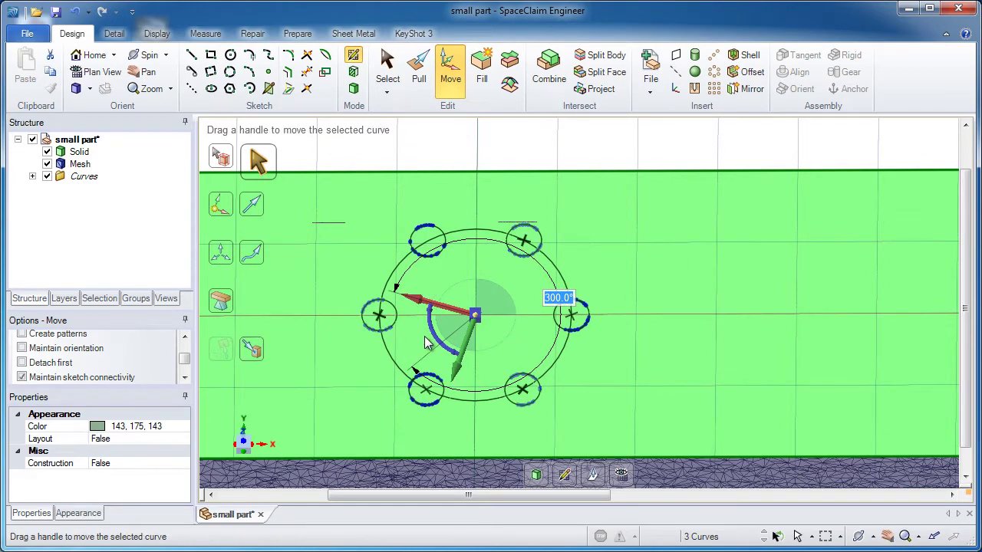
pyautogui.write('300')
pyautogui.press('Return')
pyautogui.press('Escape')
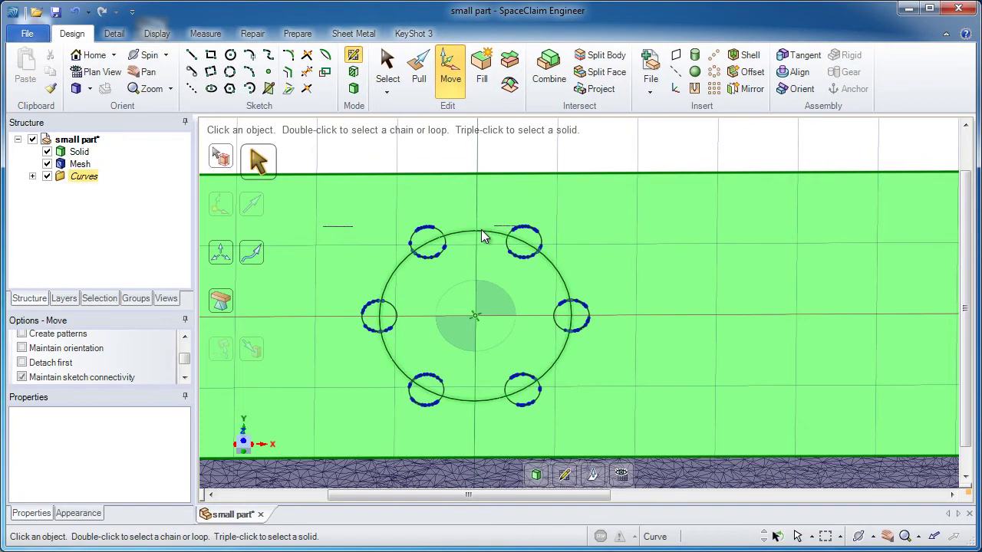
# Step: Delete the large pitch circle from the sketch
pyautogui.click(389, 70)
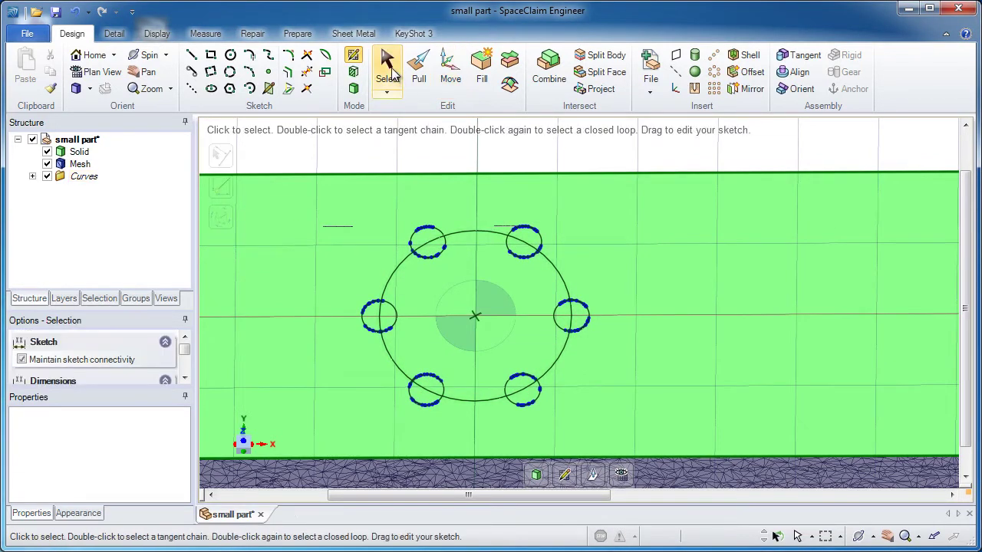
pyautogui.click(461, 232)
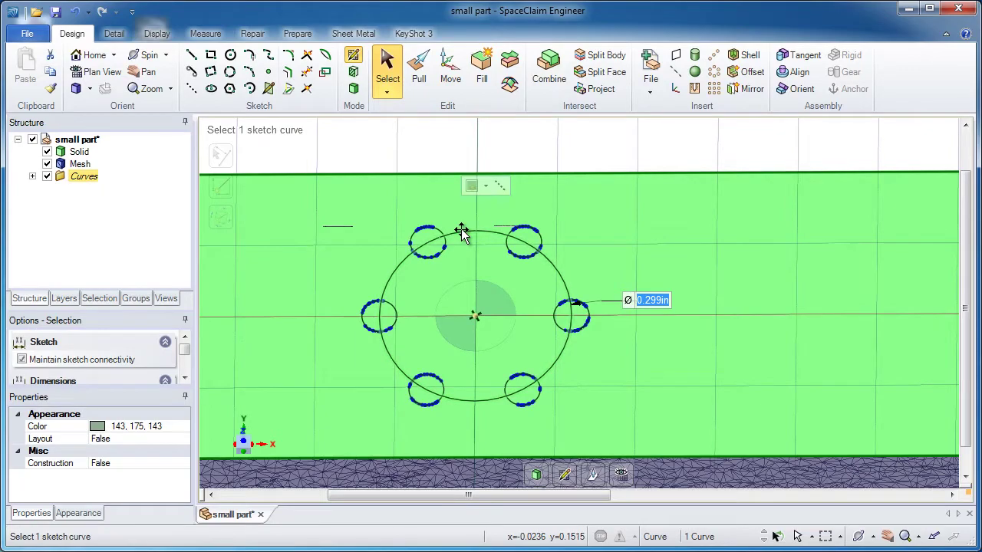
pyautogui.press('Delete')
# Step: Hide the mesh and the solid body so only the sketched hole circles remain displayed
pyautogui.press('h')
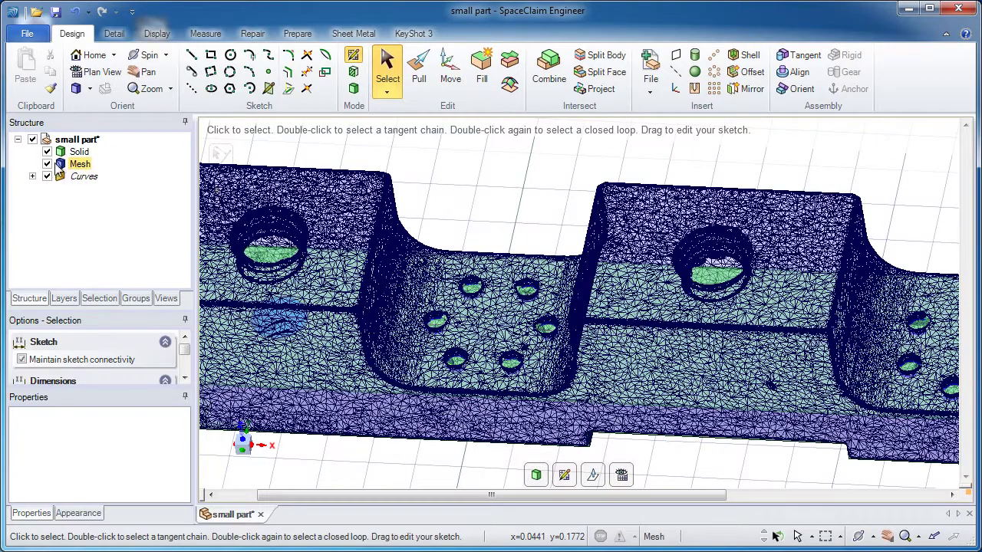
pyautogui.click(47, 164)
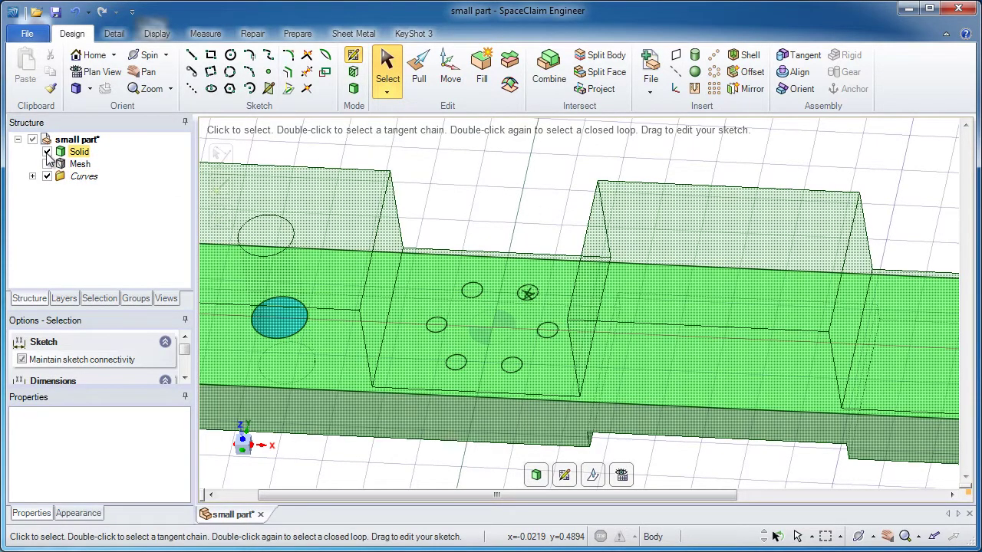
pyautogui.click(46, 152)
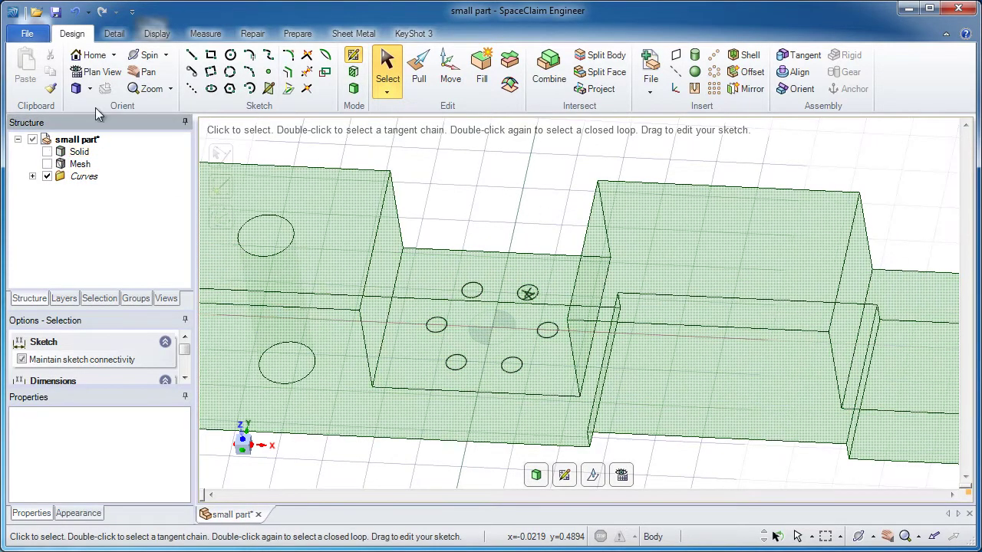
# Step: Pull all six circular sketch regions in both directions to form separate cylinders about 1.24 in long
pyautogui.click(423, 74)
pyautogui.moveTo(375, 257); pyautogui.dragTo(586, 404)
pyautogui.moveTo(587, 403); pyautogui.dragTo(325, 376, button='middle')
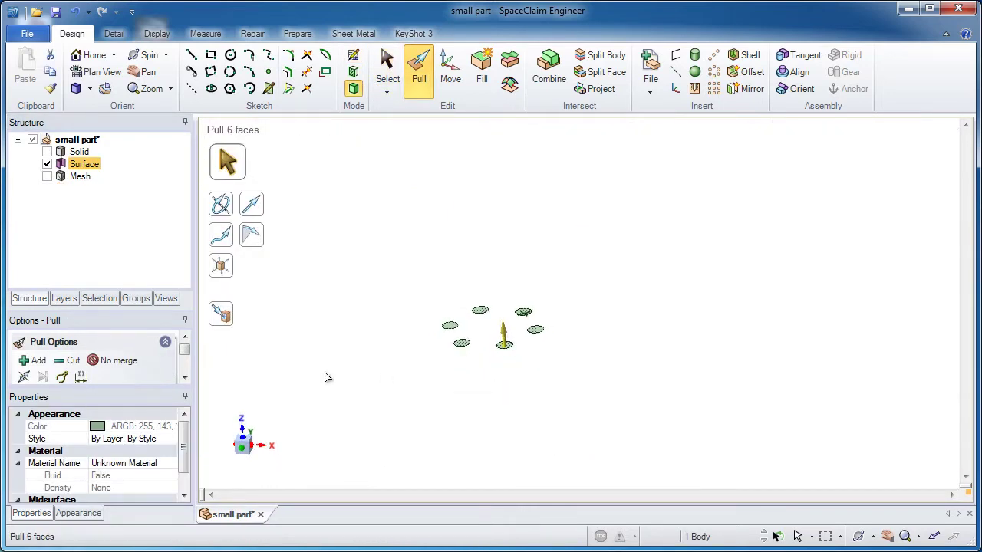
pyautogui.click(23, 377)
pyautogui.moveTo(590, 411); pyautogui.dragTo(596, 241)
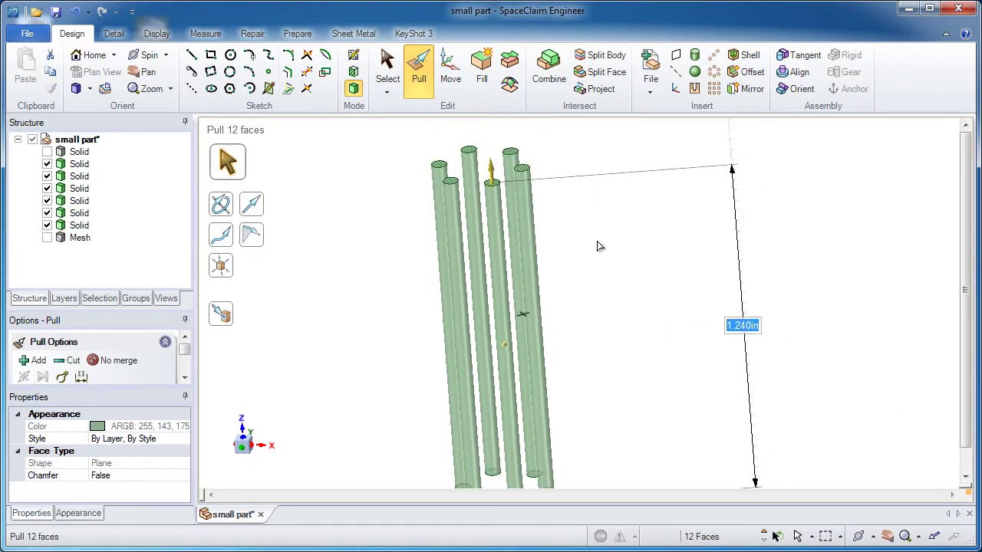
# Step: Clear the cylinder selection and show the main solid body again
pyautogui.scroll(-2, 552, 232)
pyautogui.click(388, 197)
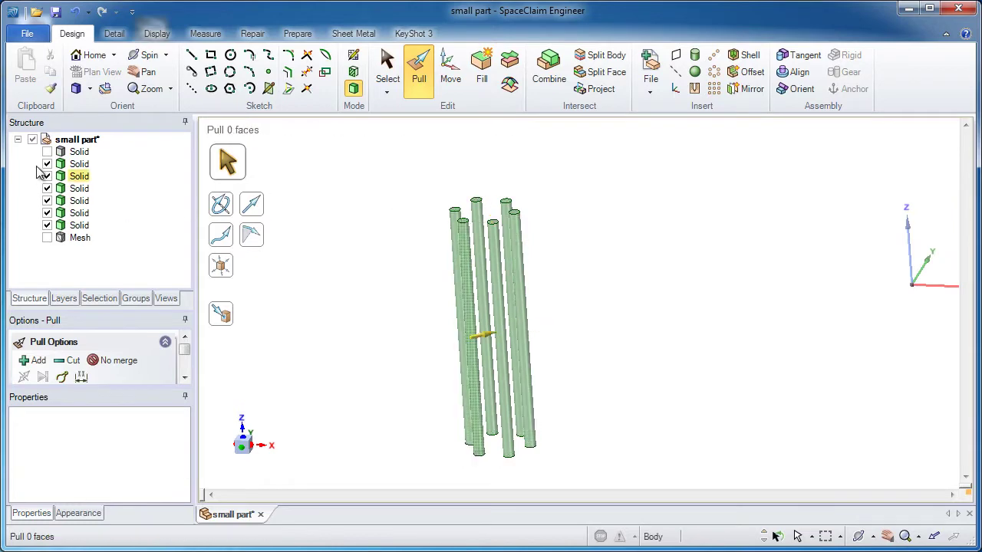
pyautogui.click(47, 151)
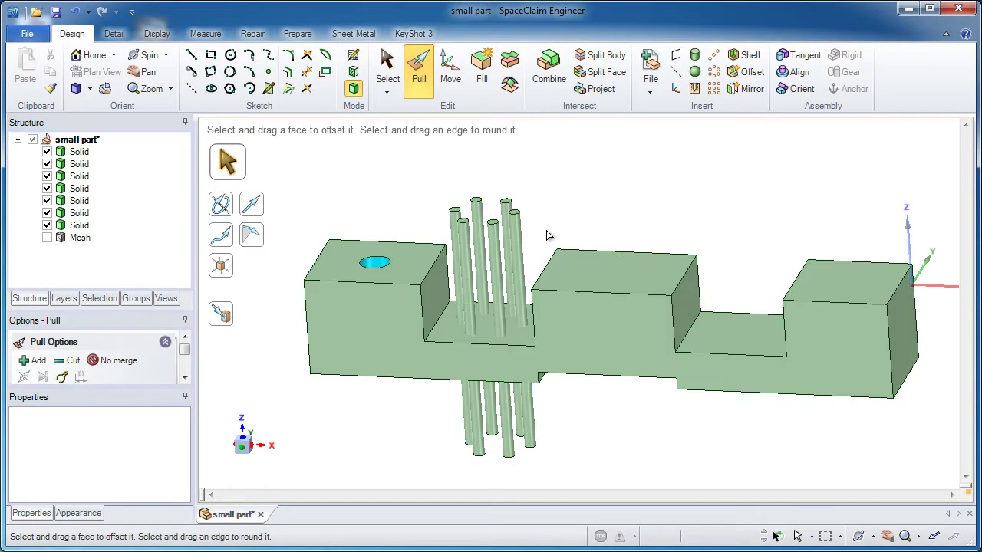
# Step: Change the colour of the main solid body to Red so it differs from the cylinders
pyautogui.click(387, 69)
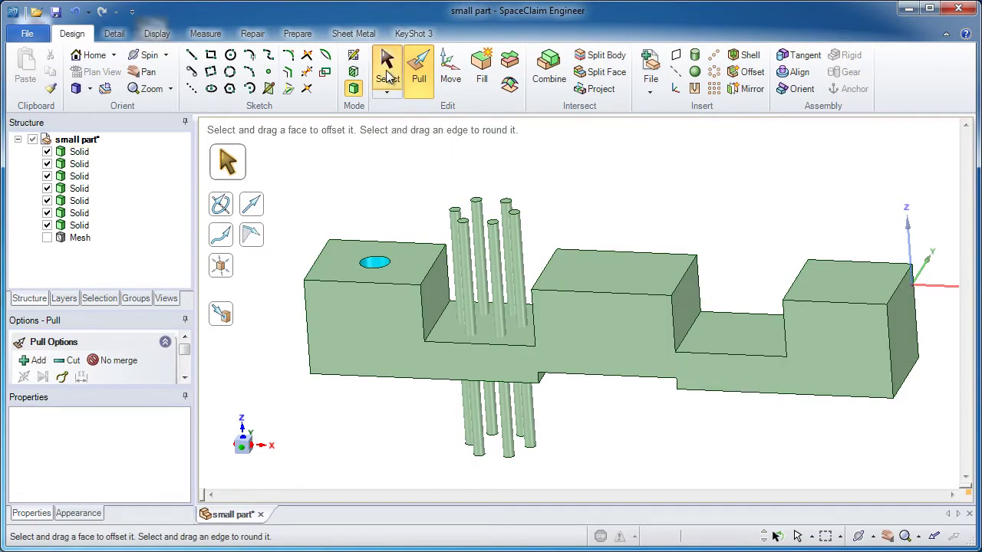
pyautogui.click(413, 258)
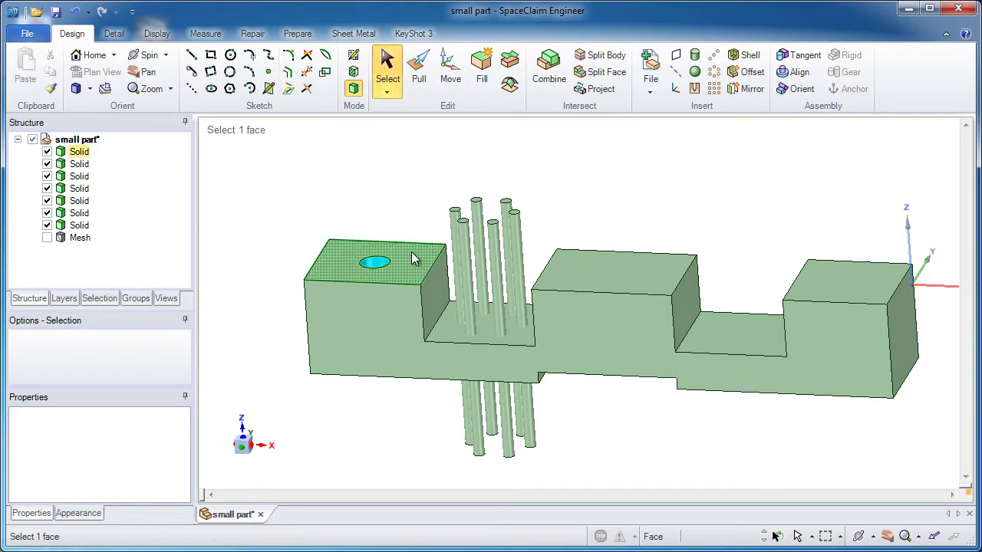
pyautogui.click(413, 258)
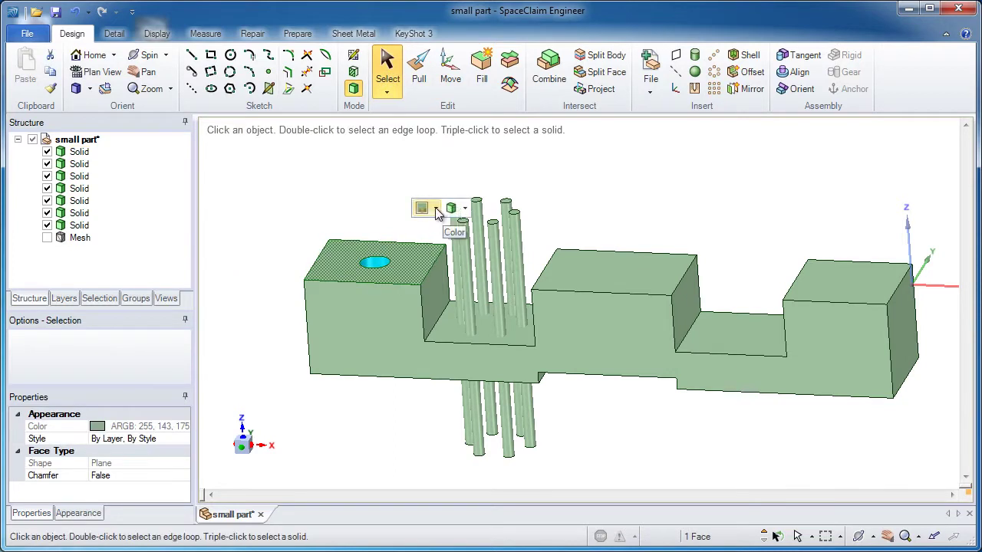
pyautogui.click(437, 209)
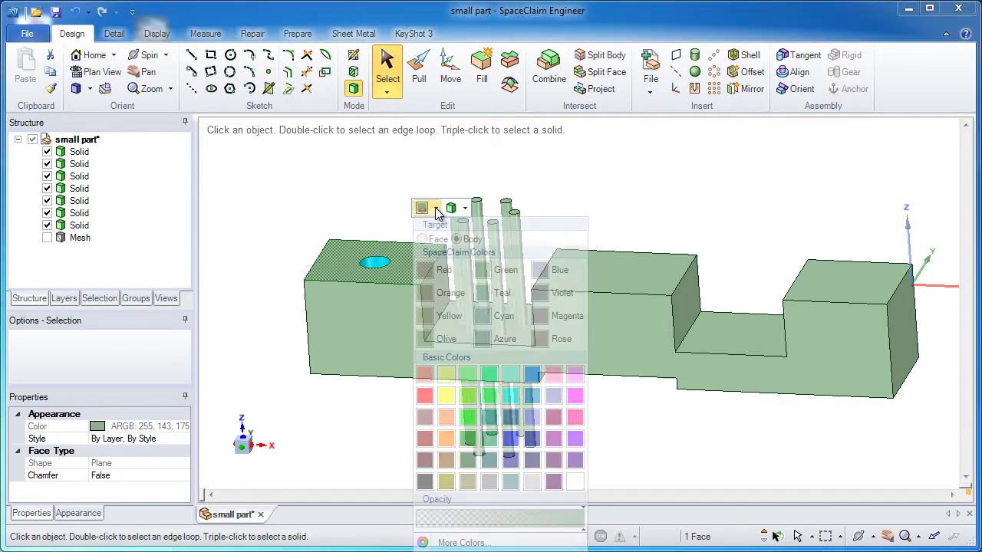
pyautogui.click(443, 269)
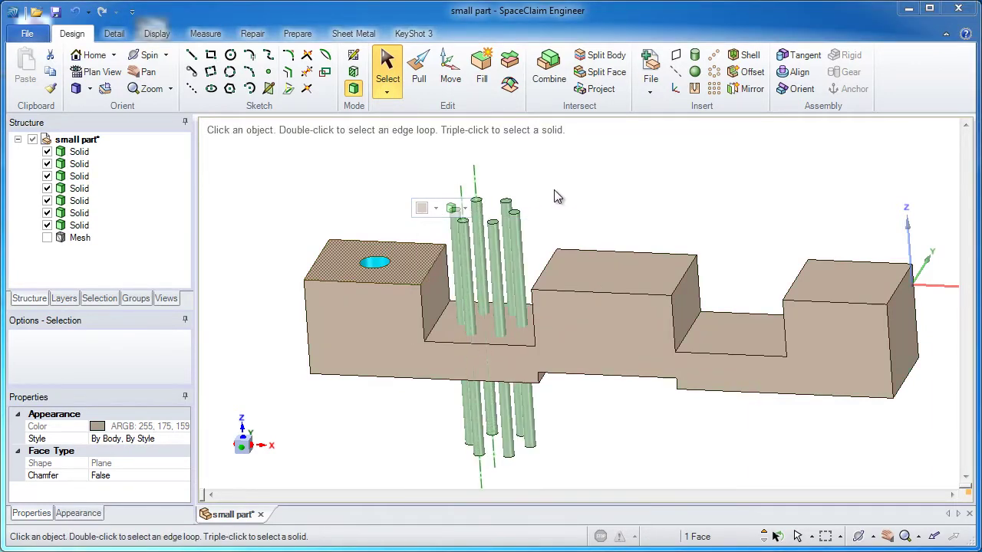
# Step: Select the six cylinders as whole bodies for moving and align the Move handle with the front edge of their recess
pyautogui.moveTo(555, 191); pyautogui.dragTo(573, 175, button='middle')
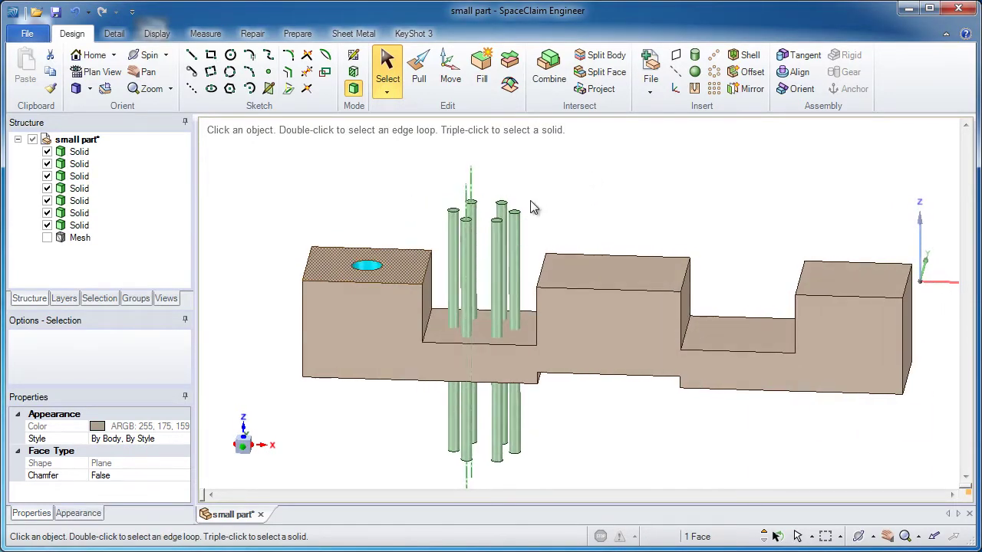
pyautogui.press('alt')
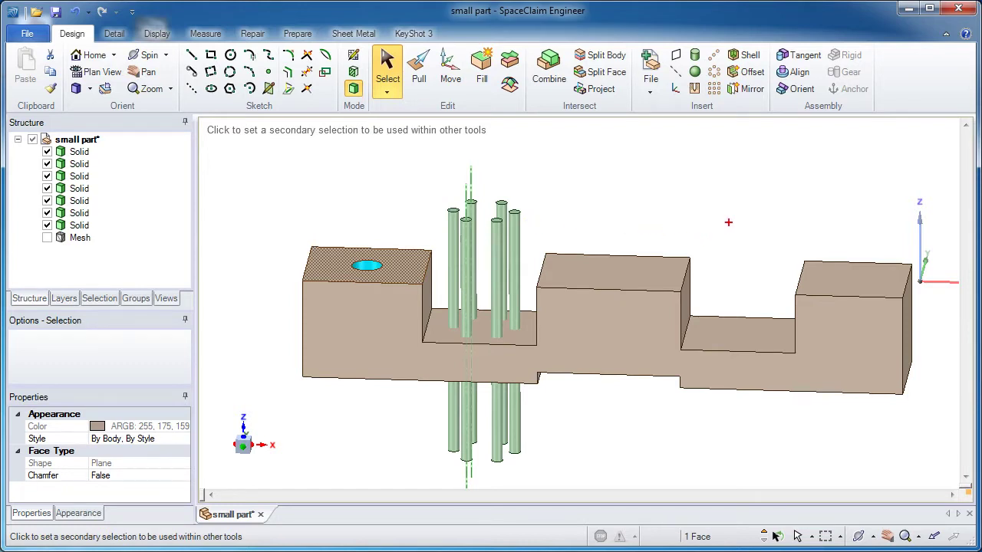
pyautogui.moveTo(602, 225); pyautogui.dragTo(526, 223)
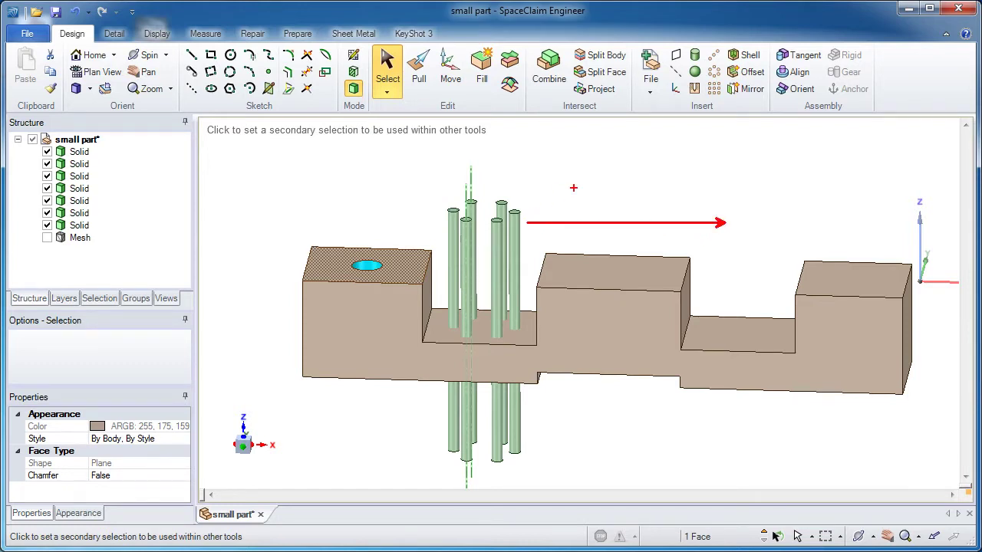
pyautogui.click(450, 85)
pyautogui.moveTo(563, 178); pyautogui.dragTo(438, 230)
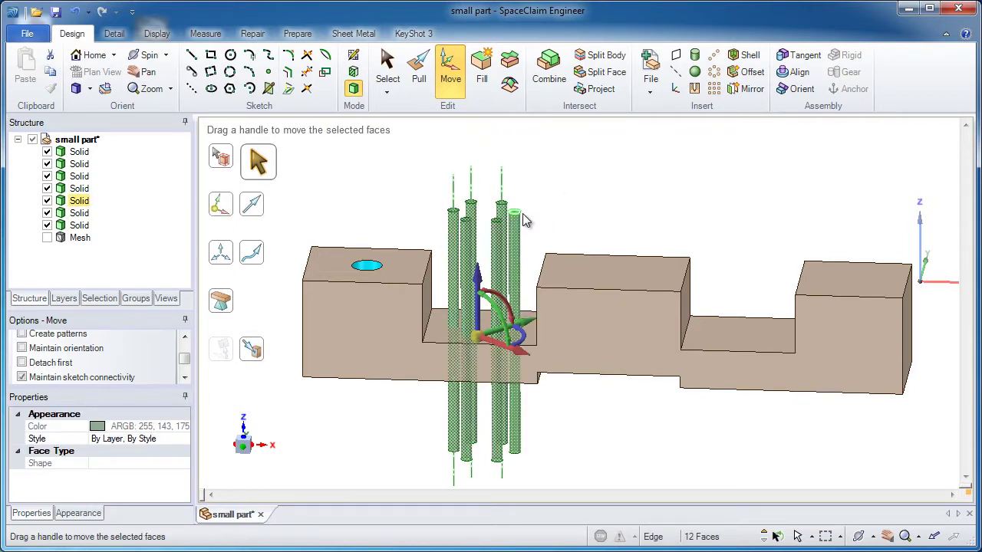
pyautogui.click(769, 536)
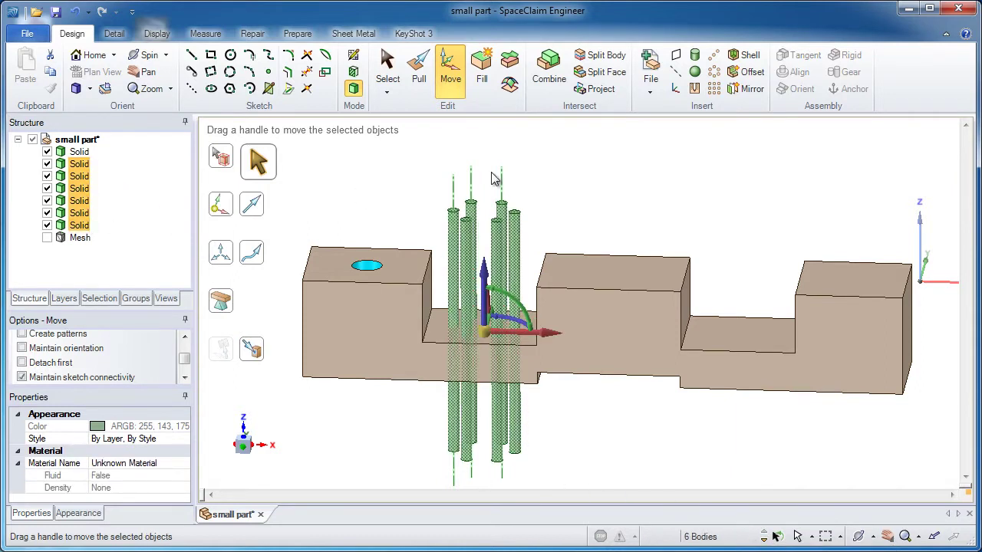
pyautogui.click(255, 210)
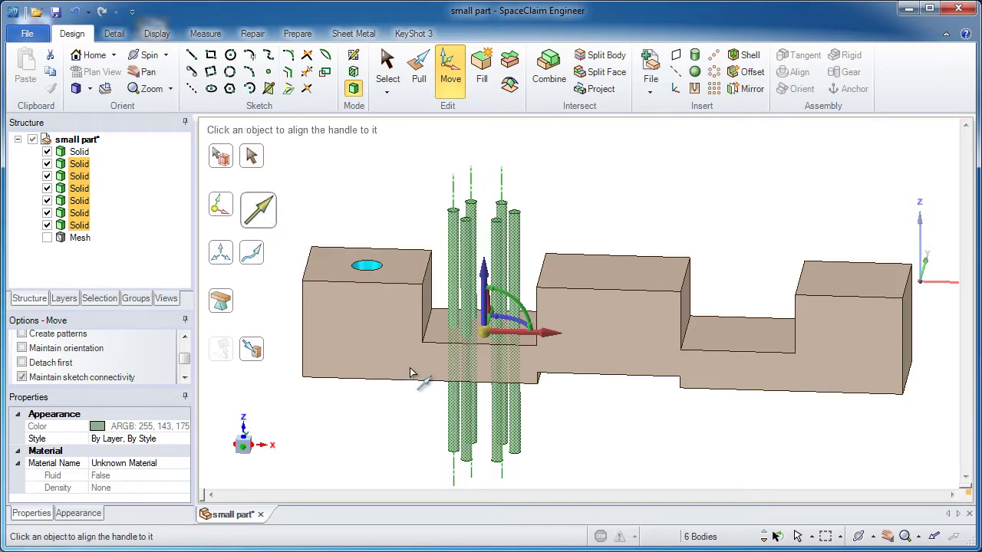
pyautogui.click(454, 346)
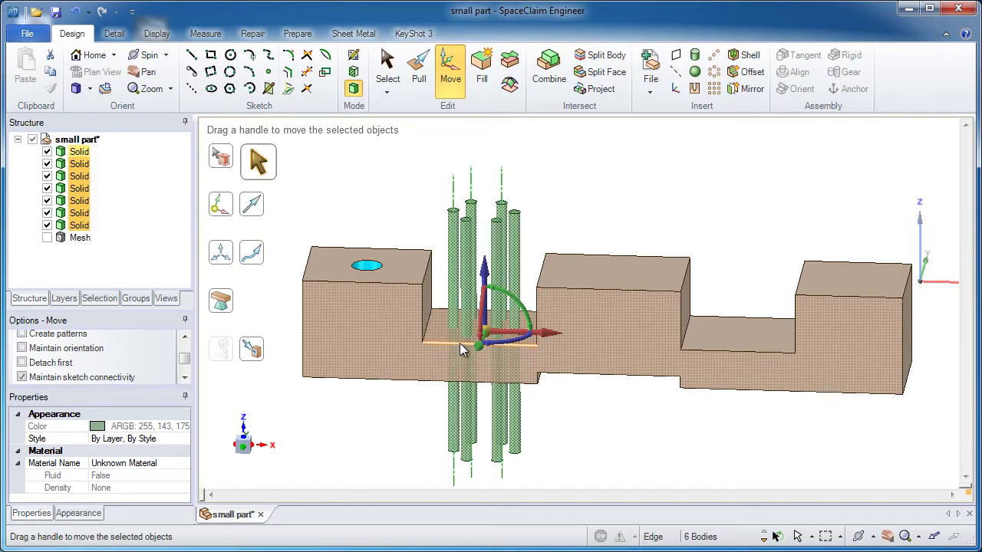
# Step: Copy the six cylinders along the part's length up to the other recess, using the Up To option
pyautogui.moveTo(460, 344); pyautogui.dragTo(463, 354, button='middle')
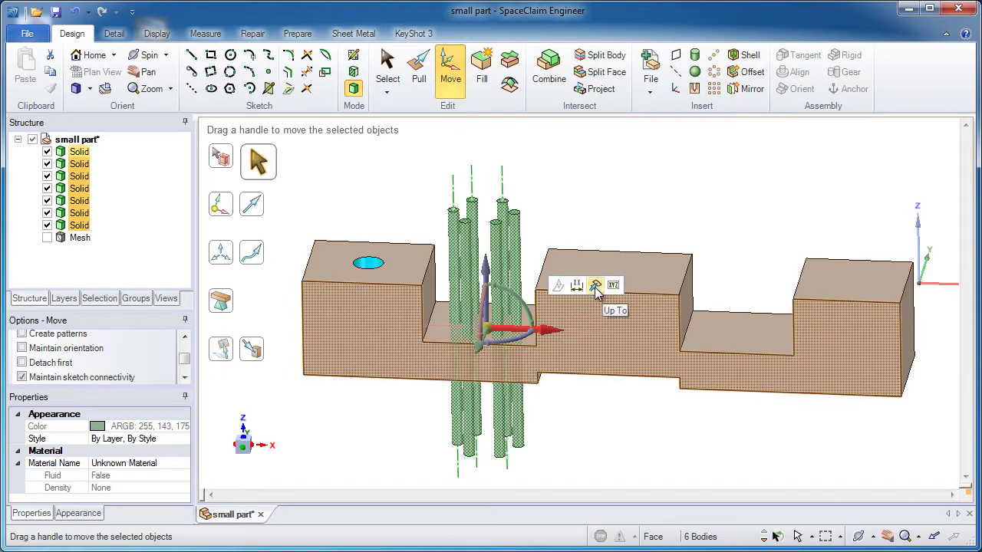
pyautogui.click(596, 290)
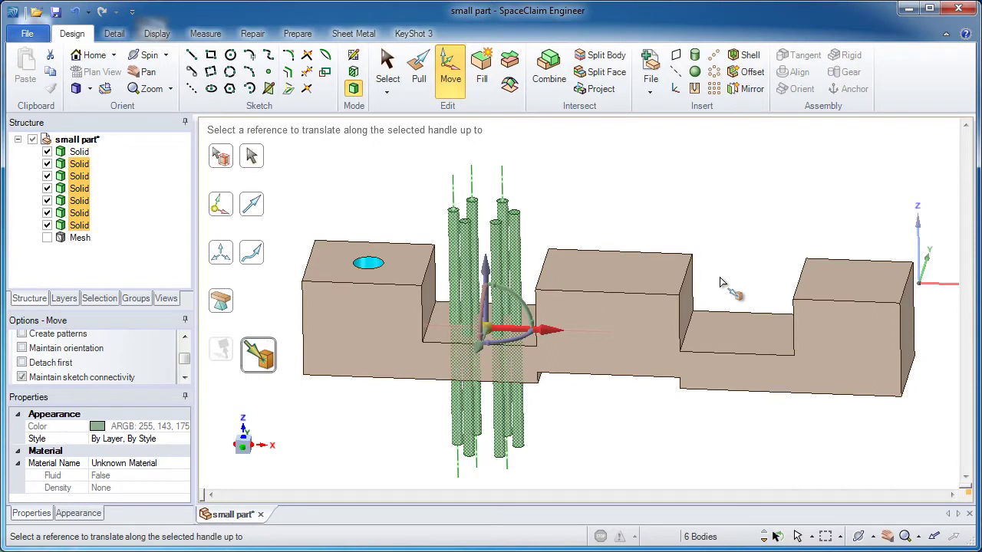
pyautogui.click(734, 331)
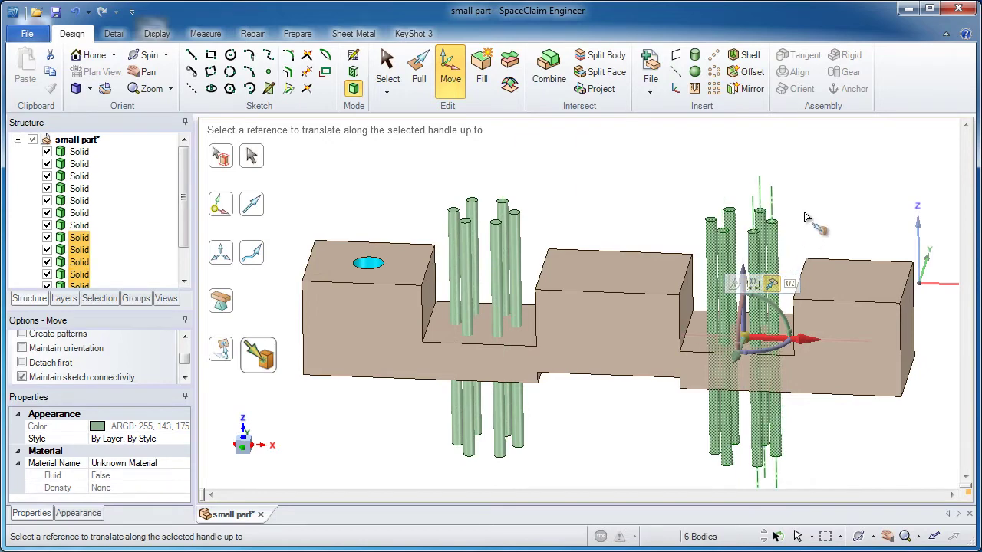
pyautogui.press('Escape')
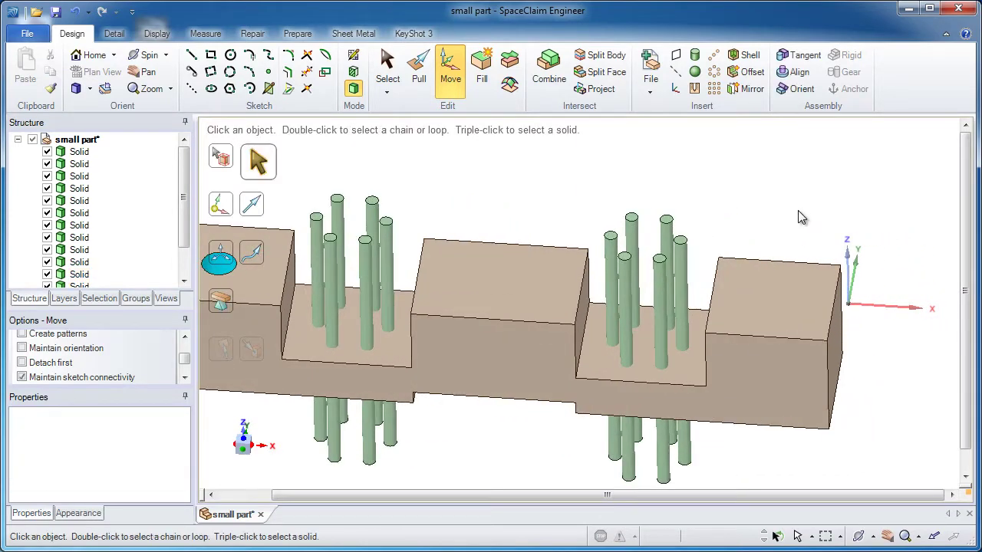
# Step: Rotate the six copied cylinders by 90° as a group about their vertical axis and clear the selection
pyautogui.click(453, 84)
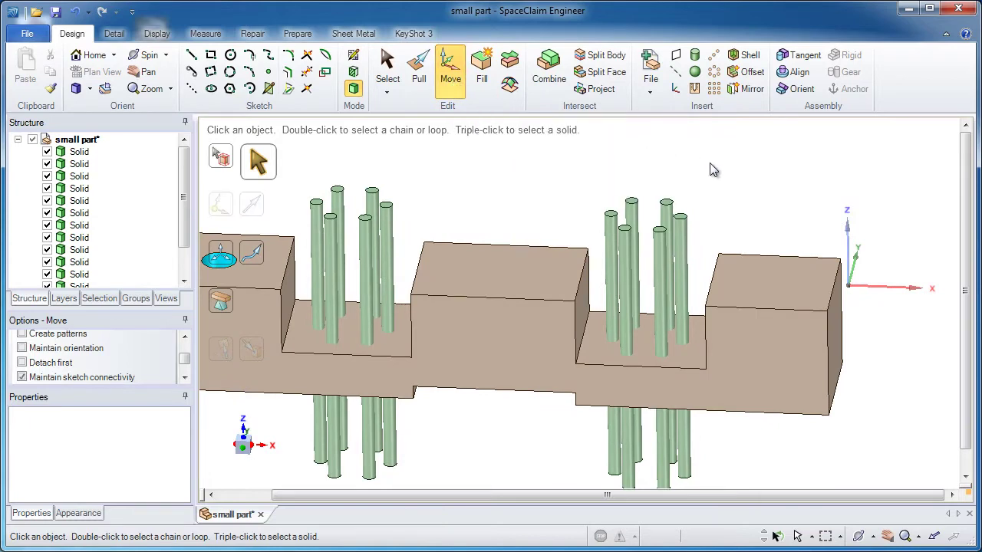
pyautogui.moveTo(673, 204); pyautogui.dragTo(600, 230)
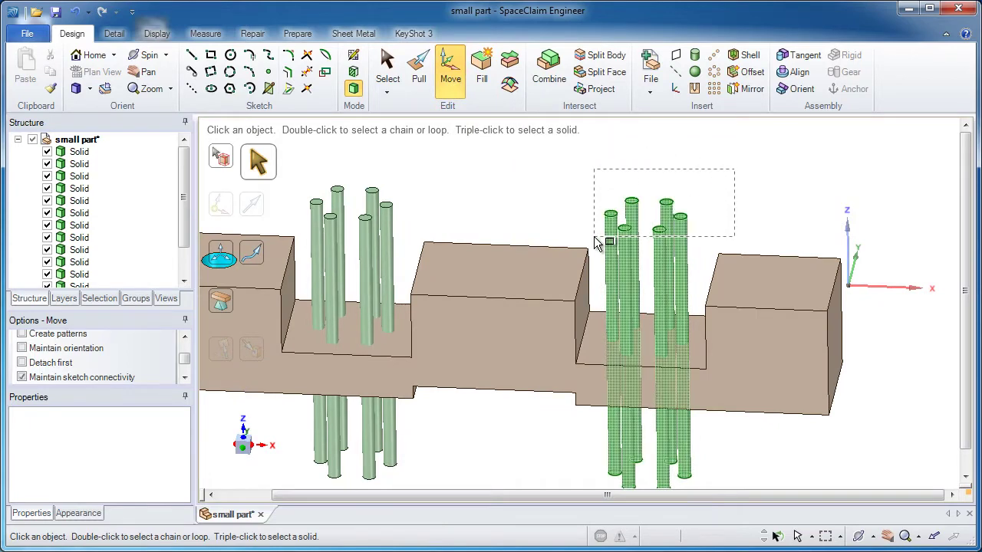
pyautogui.click(764, 534)
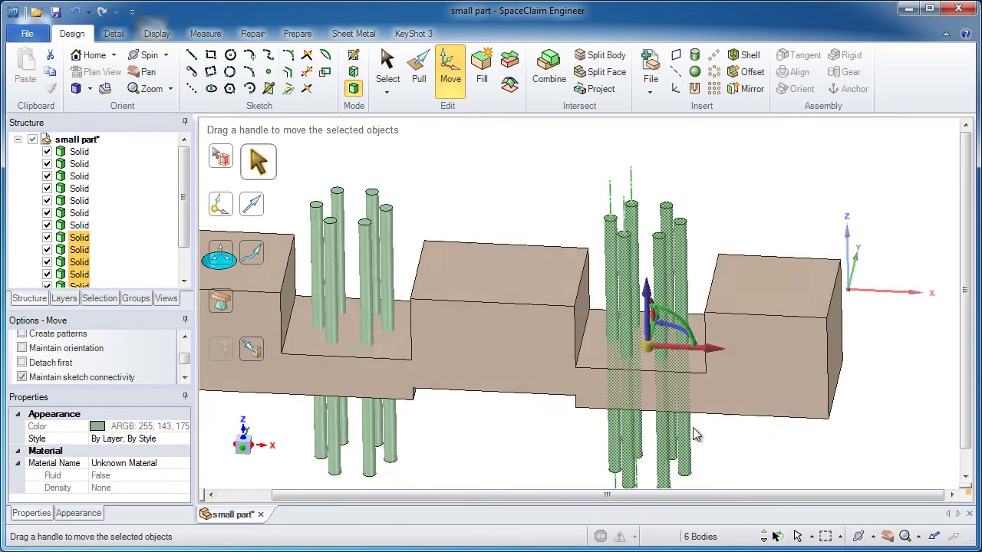
pyautogui.moveTo(692, 427); pyautogui.dragTo(692, 389, button='middle')
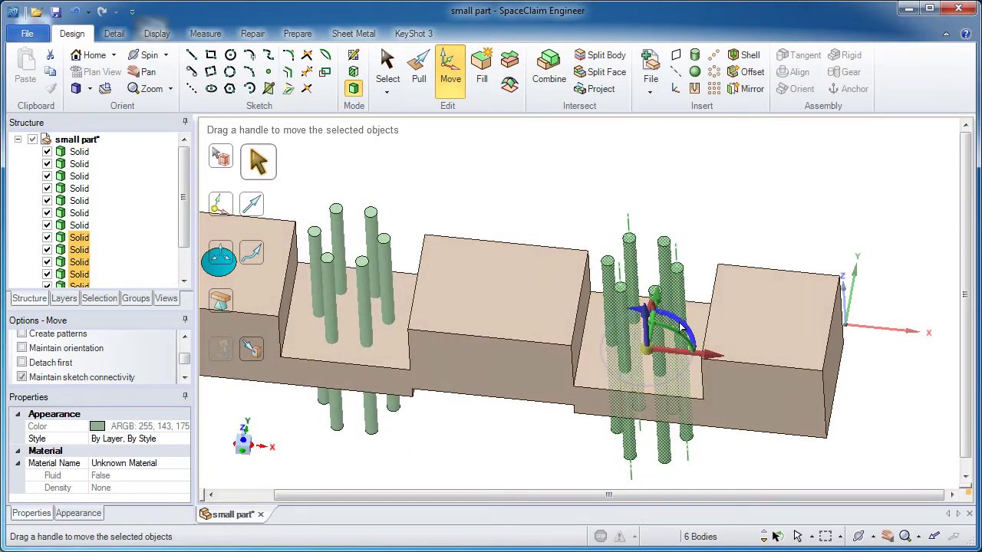
pyautogui.moveTo(681, 326); pyautogui.dragTo(695, 370)
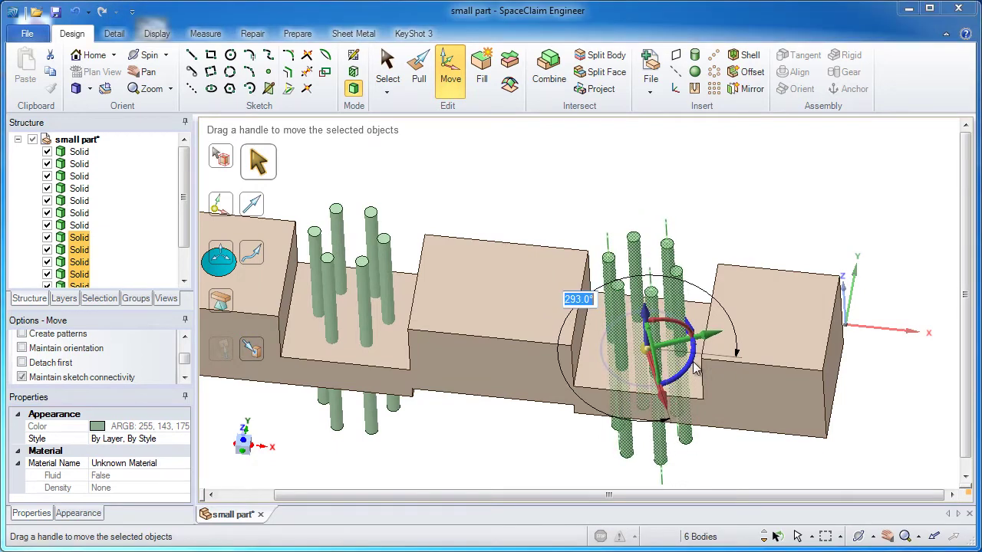
pyautogui.write('90')
pyautogui.press('Return')
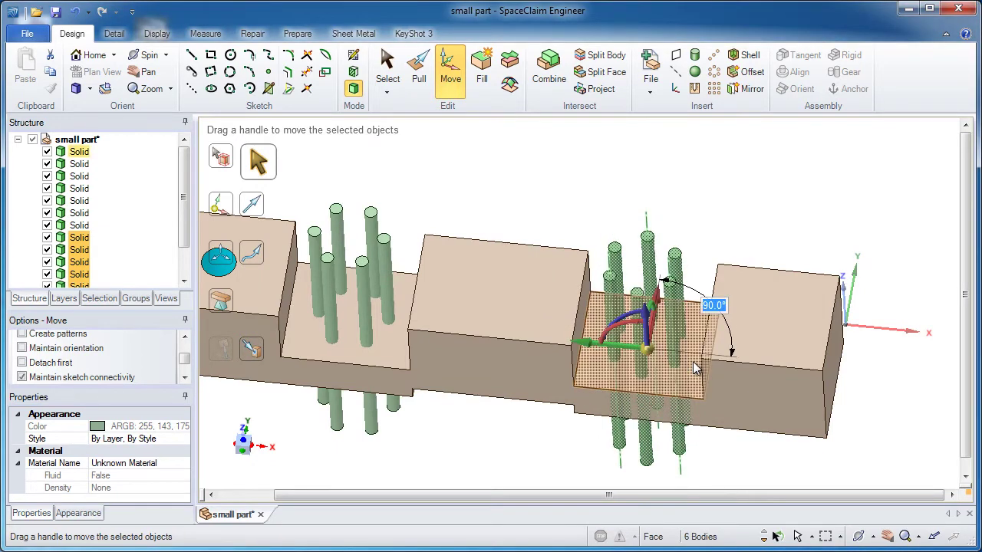
pyautogui.moveTo(663, 285); pyautogui.dragTo(664, 323, button='middle')
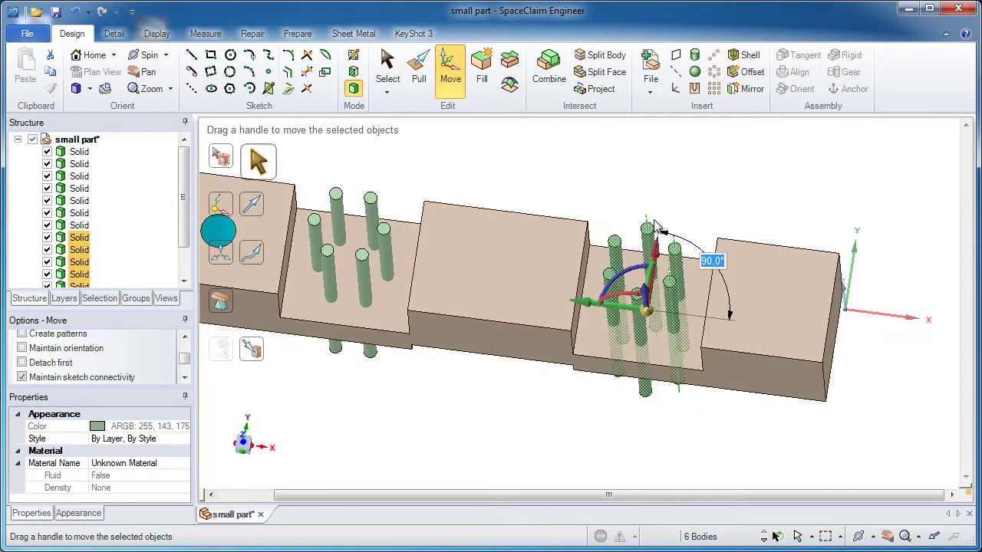
pyautogui.moveTo(653, 232); pyautogui.dragTo(649, 230, button='middle')
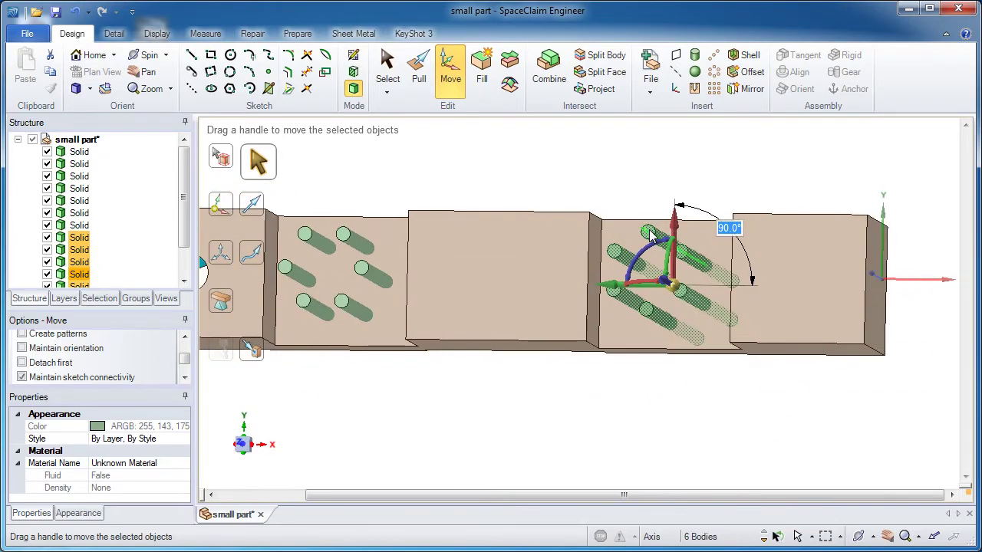
pyautogui.moveTo(650, 237); pyautogui.dragTo(652, 238, button='middle')
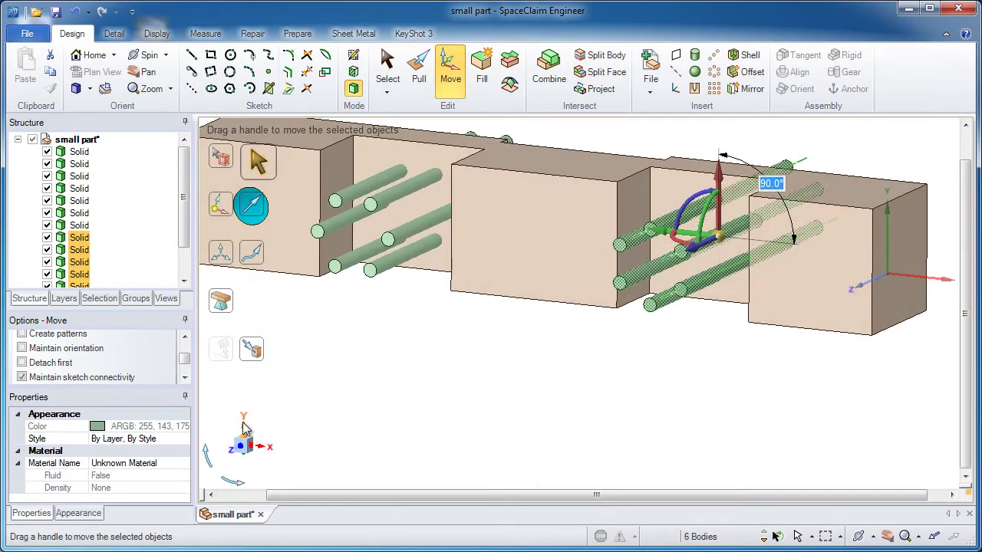
pyautogui.click(555, 377)
# Step: Combine the main body with all twelve cylinders as cutters, Keep cutter off, and remove the cut regions to leave through holes in both recesses
pyautogui.moveTo(555, 377); pyautogui.dragTo(554, 379, button='middle')
pyautogui.moveTo(650, 173); pyautogui.dragTo(626, 186, button='middle')
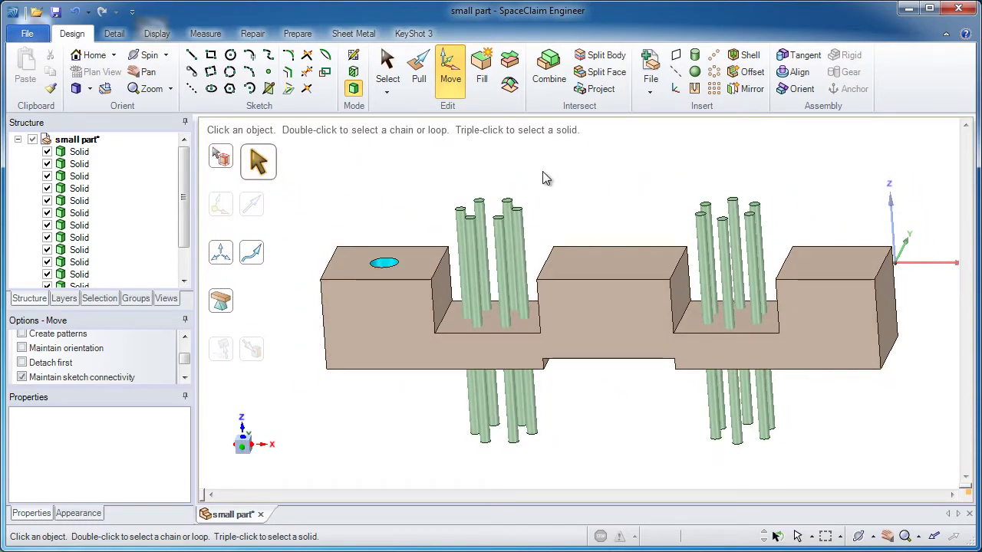
pyautogui.click(552, 77)
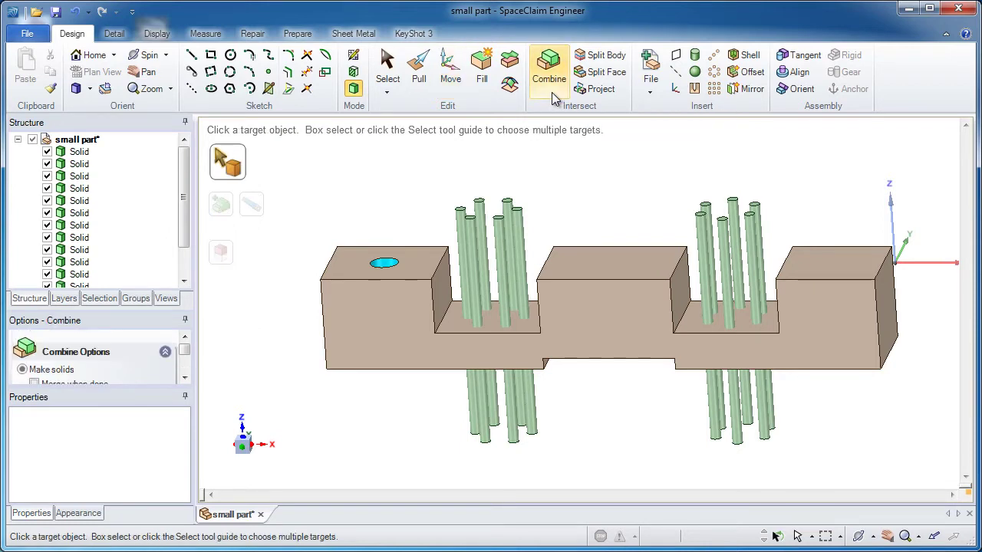
pyautogui.click(604, 272)
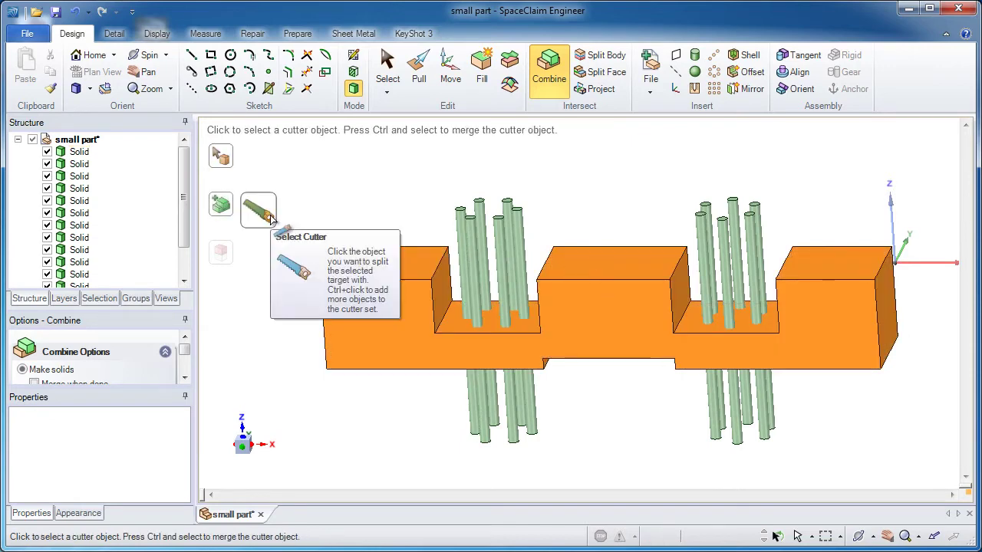
pyautogui.moveTo(184, 352); pyautogui.dragTo(188, 363)
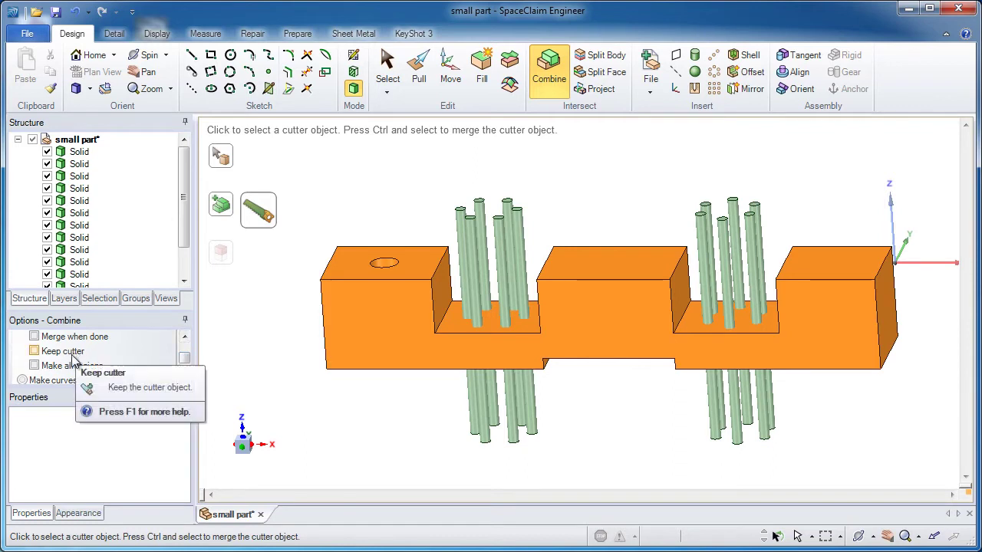
pyautogui.click(34, 351)
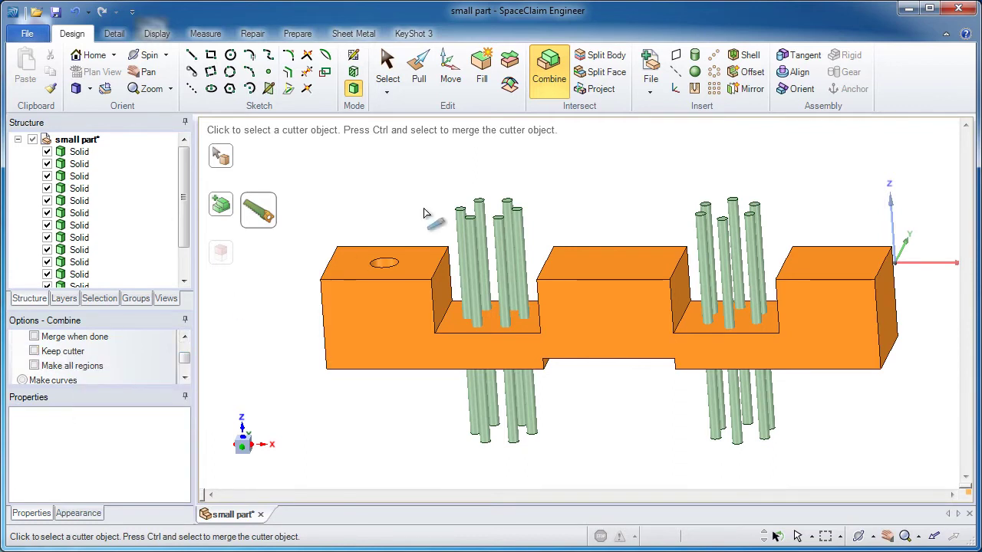
pyautogui.moveTo(399, 153); pyautogui.dragTo(809, 468)
pyautogui.moveTo(777, 391); pyautogui.dragTo(794, 502, button='middle')
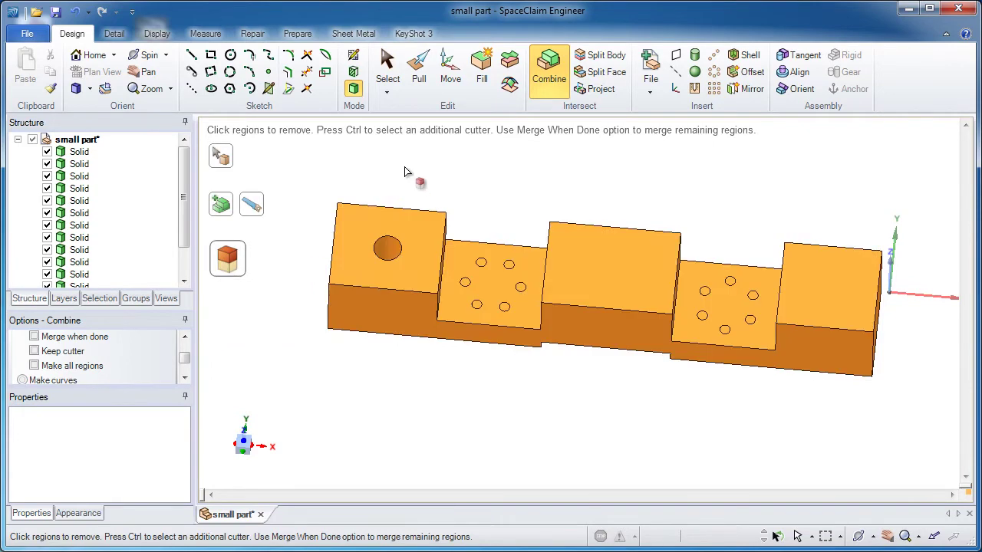
pyautogui.moveTo(404, 168); pyautogui.dragTo(821, 446)
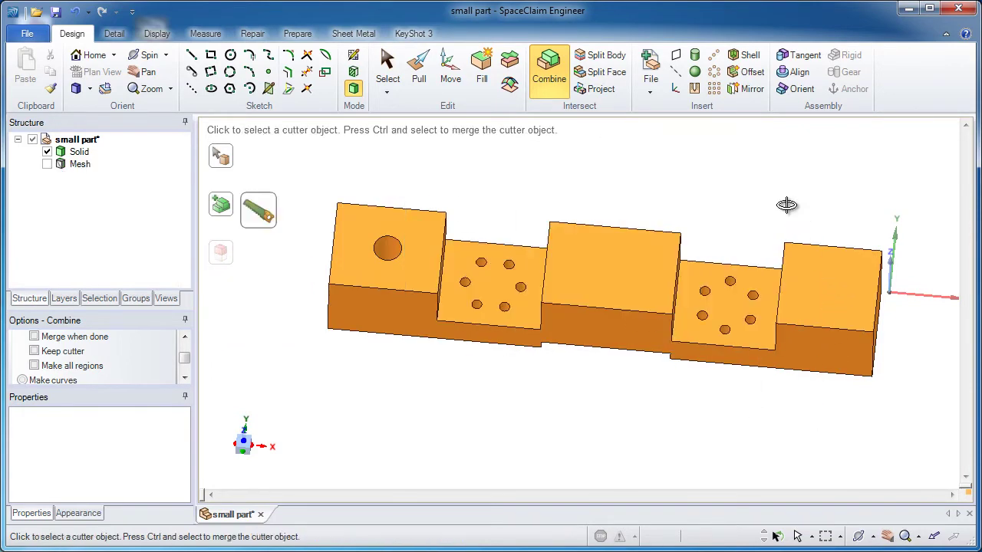
# Step: Leave the Combine tool and show the mesh again over the solid to compare the hole patterns
pyautogui.moveTo(785, 248); pyautogui.dragTo(782, 188, button='middle')
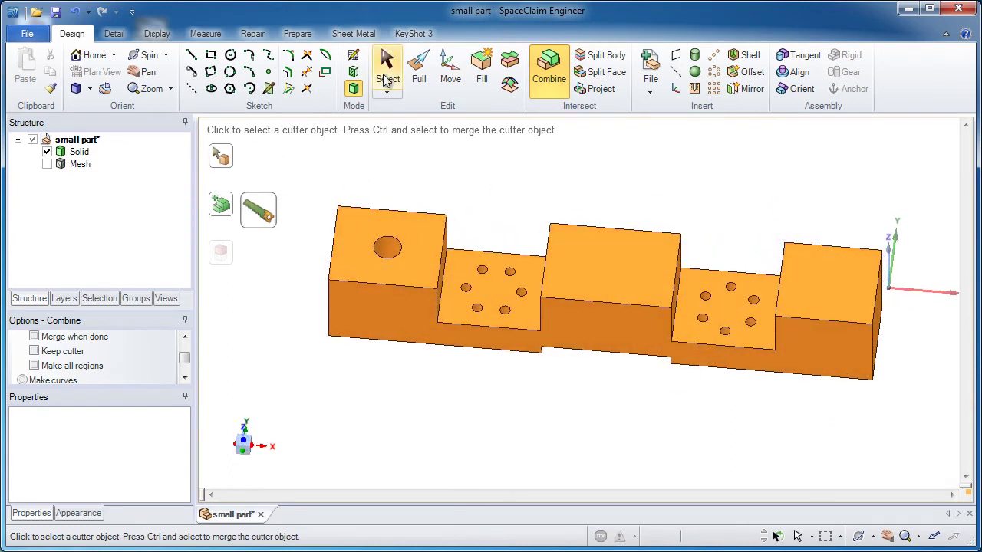
pyautogui.click(386, 77)
pyautogui.click(48, 166)
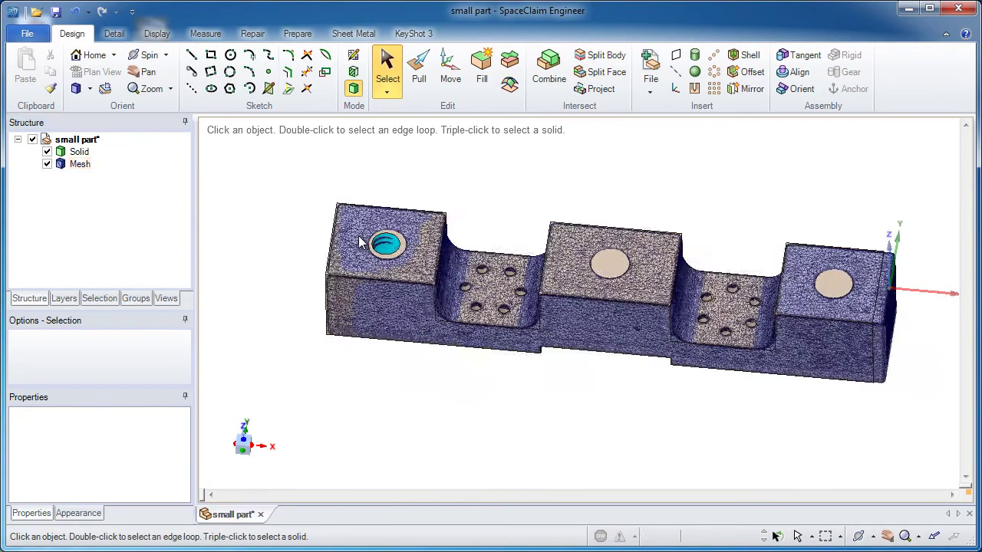
pyautogui.scroll(5, 512, 315)
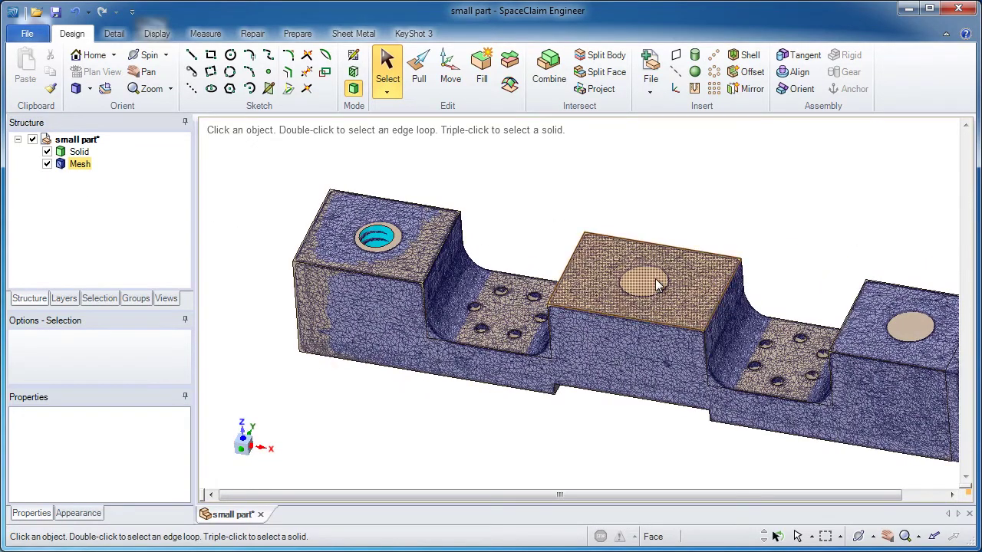
# Step: Place a section plane on the middle block's top face and lower it to cut through both six-hole patterns, viewed in plan
pyautogui.click(650, 262)
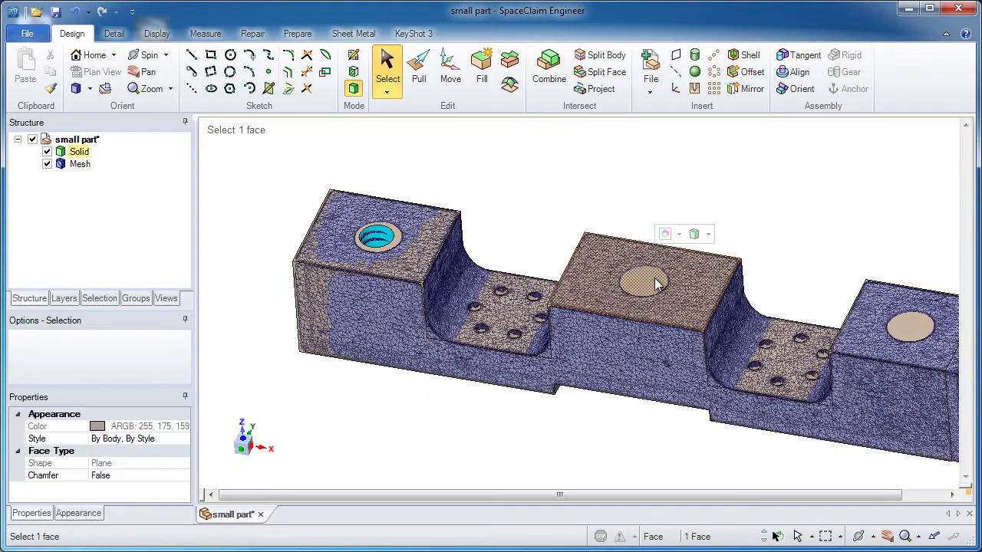
pyautogui.click(353, 55)
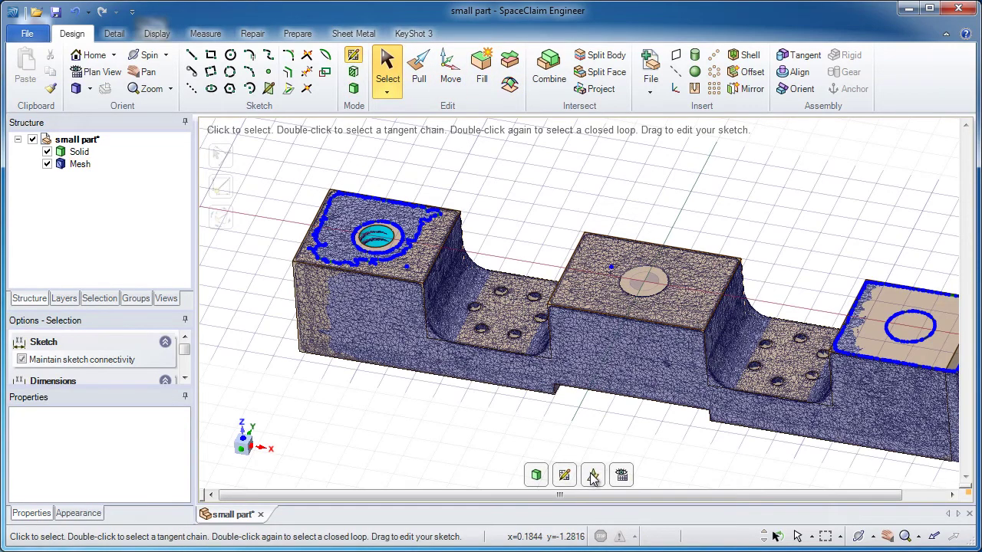
pyautogui.press('m')
pyautogui.moveTo(642, 244); pyautogui.dragTo(661, 295)
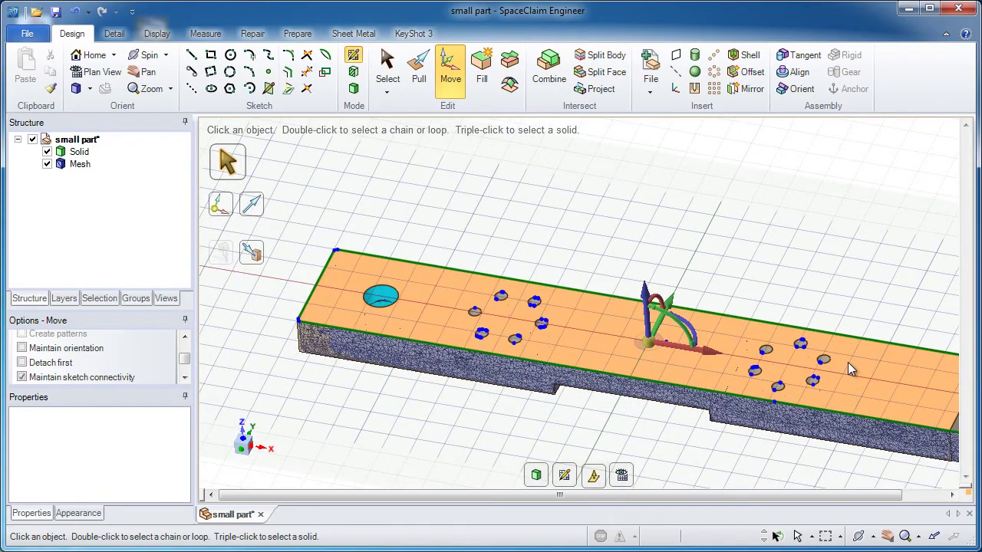
pyautogui.press('v')
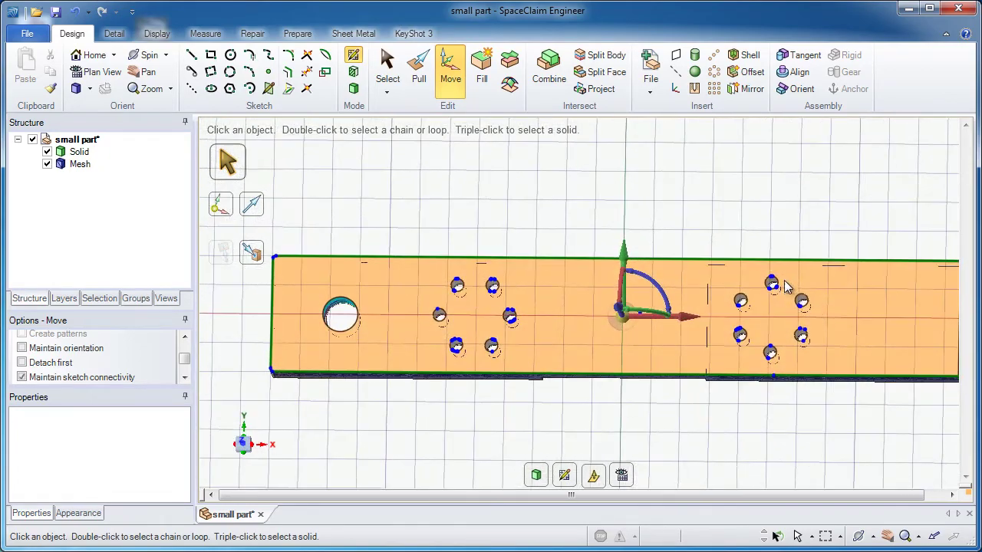
# Step: Examine how the holes of both six-hole patterns line up with the mesh in the section, and return to 3D mode
pyautogui.scroll(10, 785, 287)
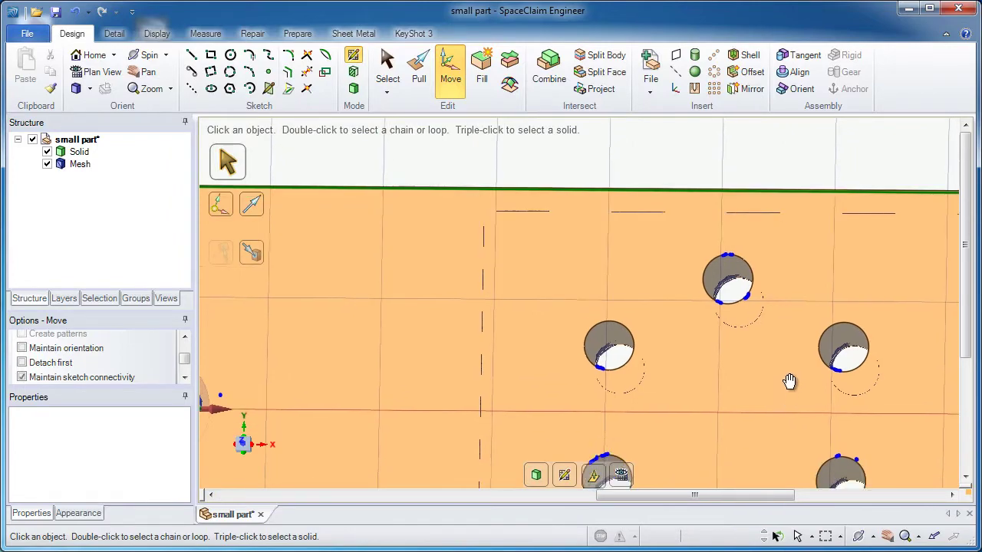
pyautogui.keyDown('shift'); pyautogui.moveTo(789, 381); pyautogui.dragTo(782, 322, button='middle'); pyautogui.keyUp('shift')
pyautogui.keyDown('shift'); pyautogui.moveTo(773, 407); pyautogui.dragTo(796, 261, button='middle'); pyautogui.keyUp('shift')
pyautogui.scroll(-5, 592, 399)
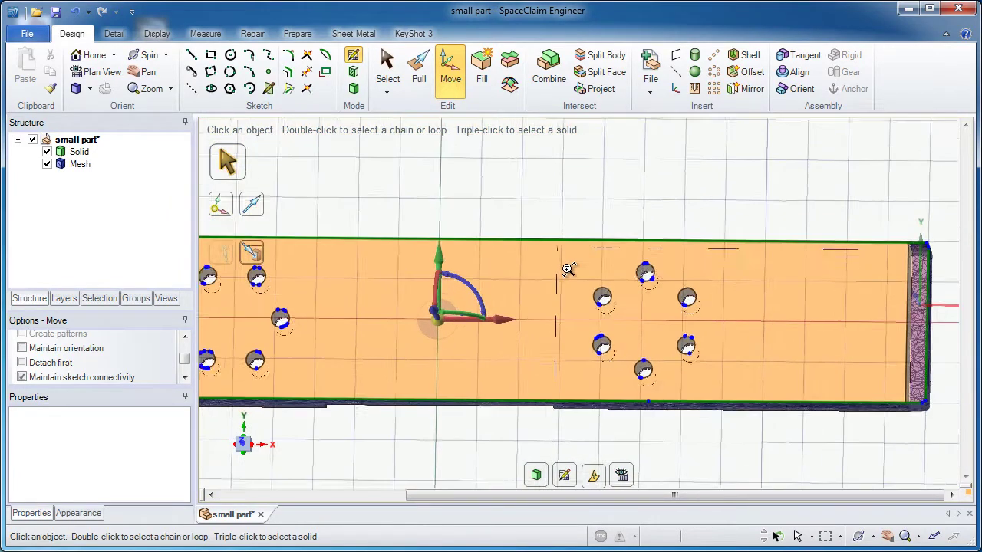
pyautogui.keyDown('shift'); pyautogui.moveTo(565, 272); pyautogui.dragTo(600, 363, button='middle'); pyautogui.keyUp('shift')
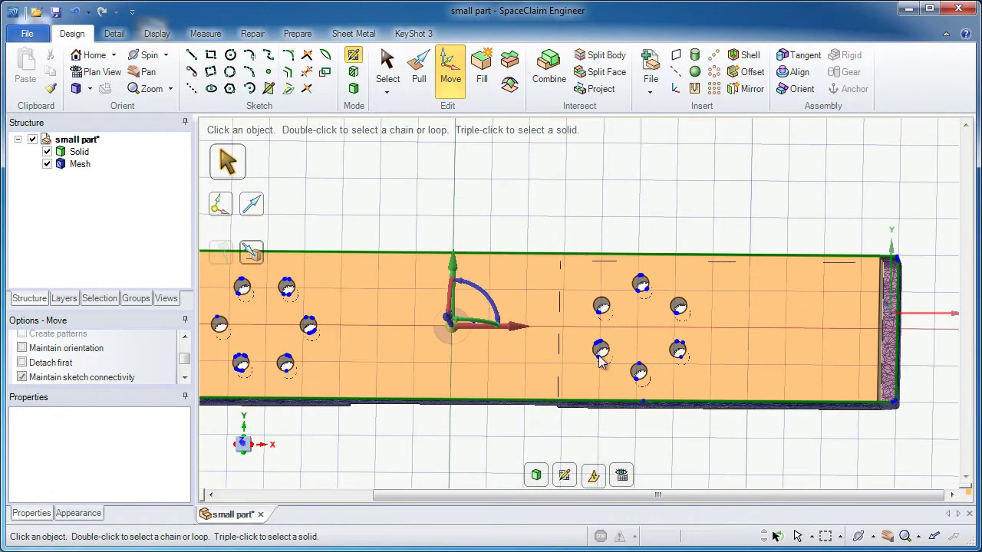
pyautogui.click(537, 477)
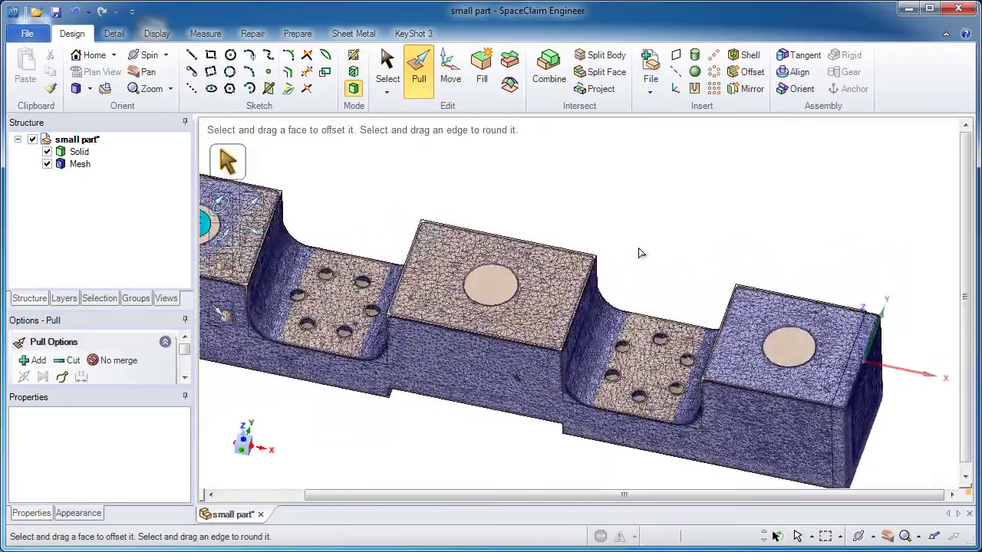
# Step: Pull the solid's end face at the positive X end up to the mesh using the Up To option, and clear the selection
pyautogui.moveTo(638, 248); pyautogui.dragTo(636, 193, button='right')
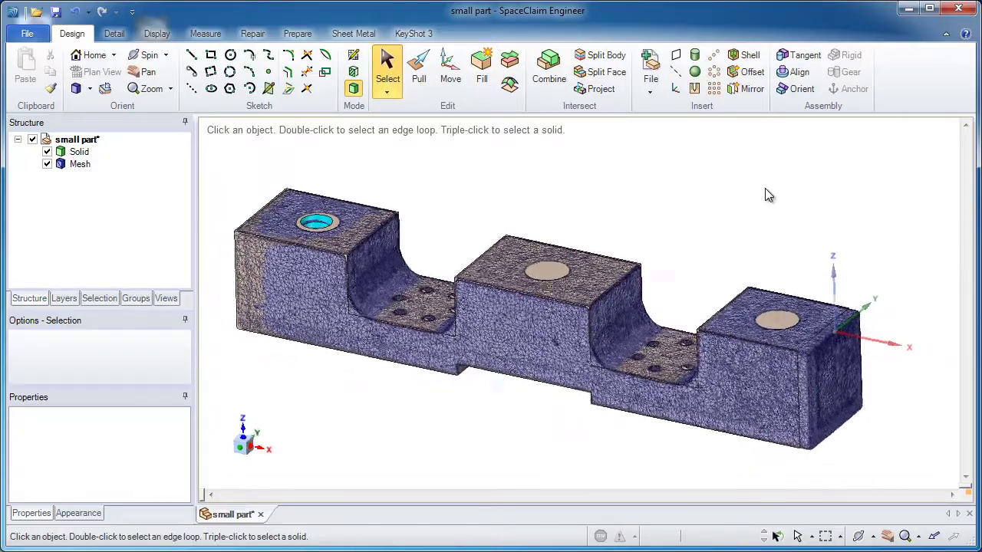
pyautogui.moveTo(794, 134); pyautogui.dragTo(821, 314, button='right')
pyautogui.scroll(3, 822, 317)
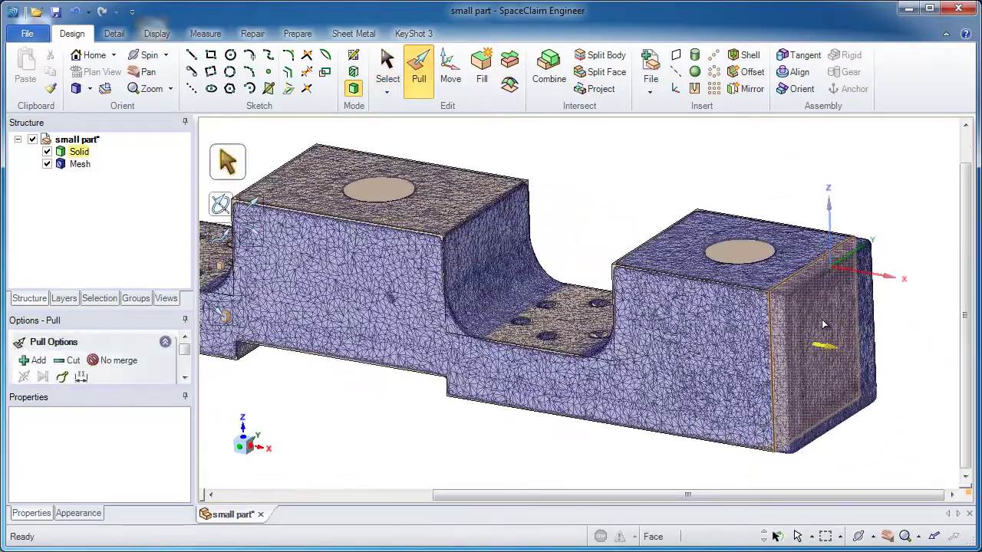
pyautogui.click(825, 324)
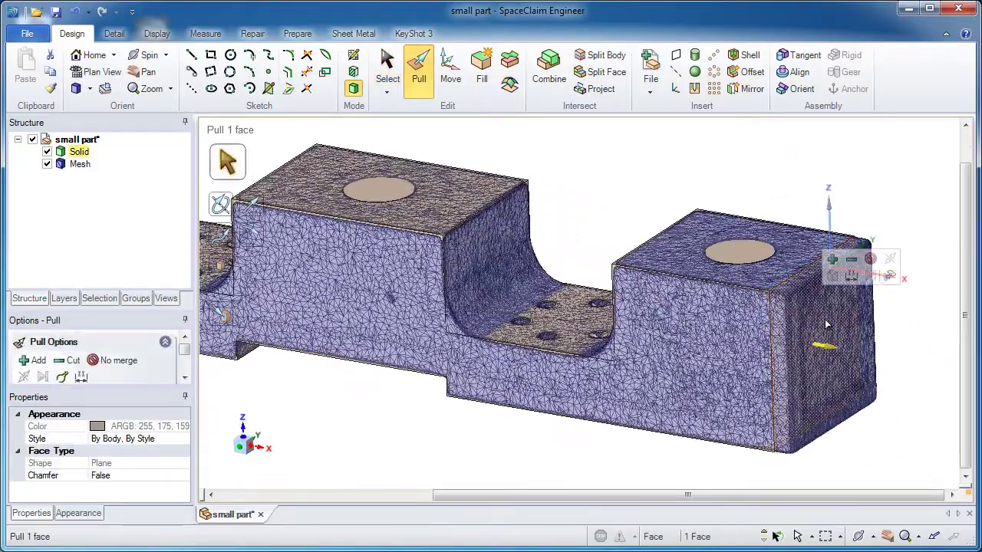
pyautogui.click(890, 277)
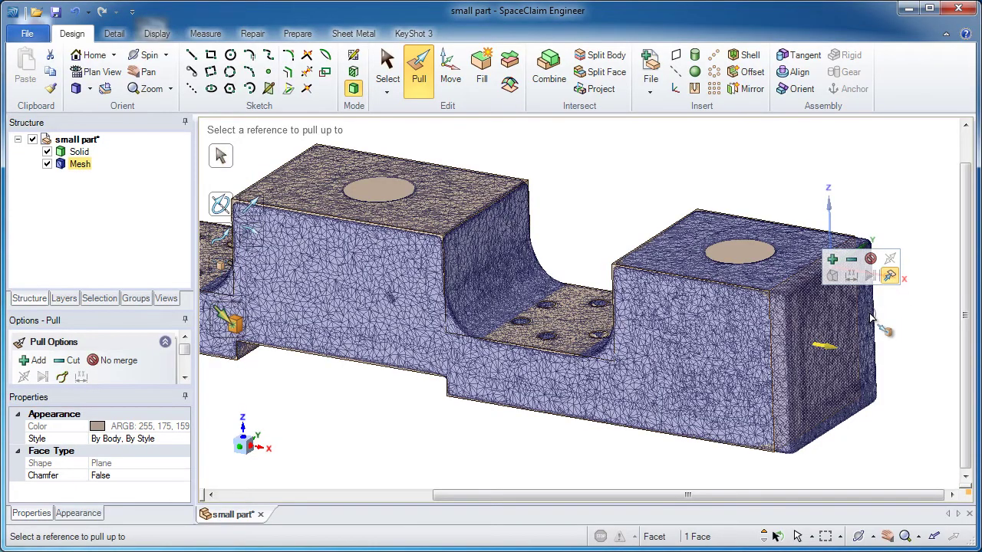
pyautogui.click(870, 314)
pyautogui.click(925, 345)
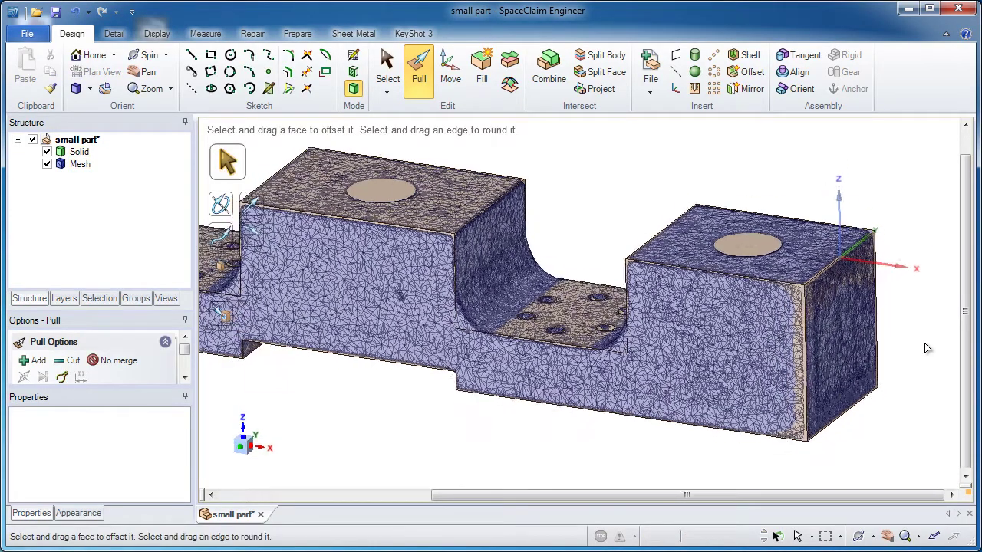